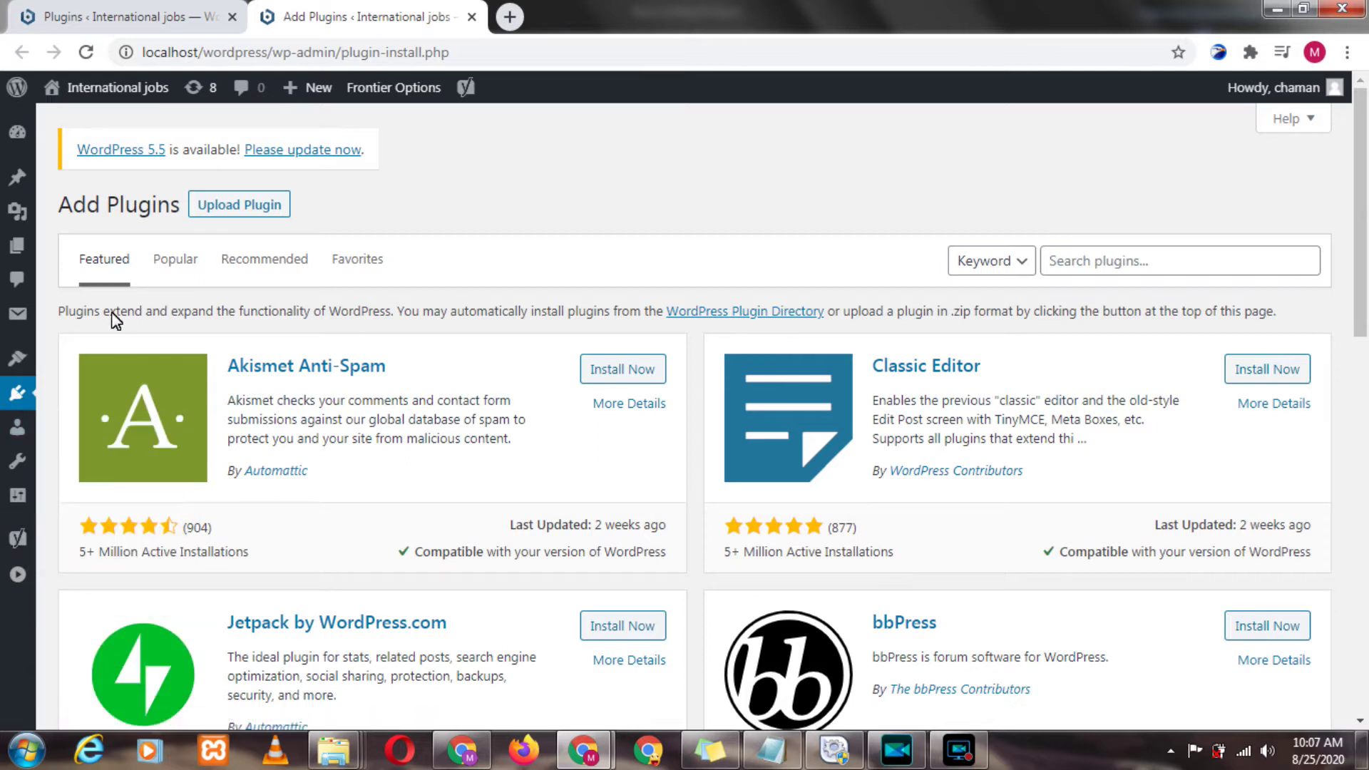
- Search the WordPress plugin directory for "seo" and look over the plugins offered
left_click(153, 16)
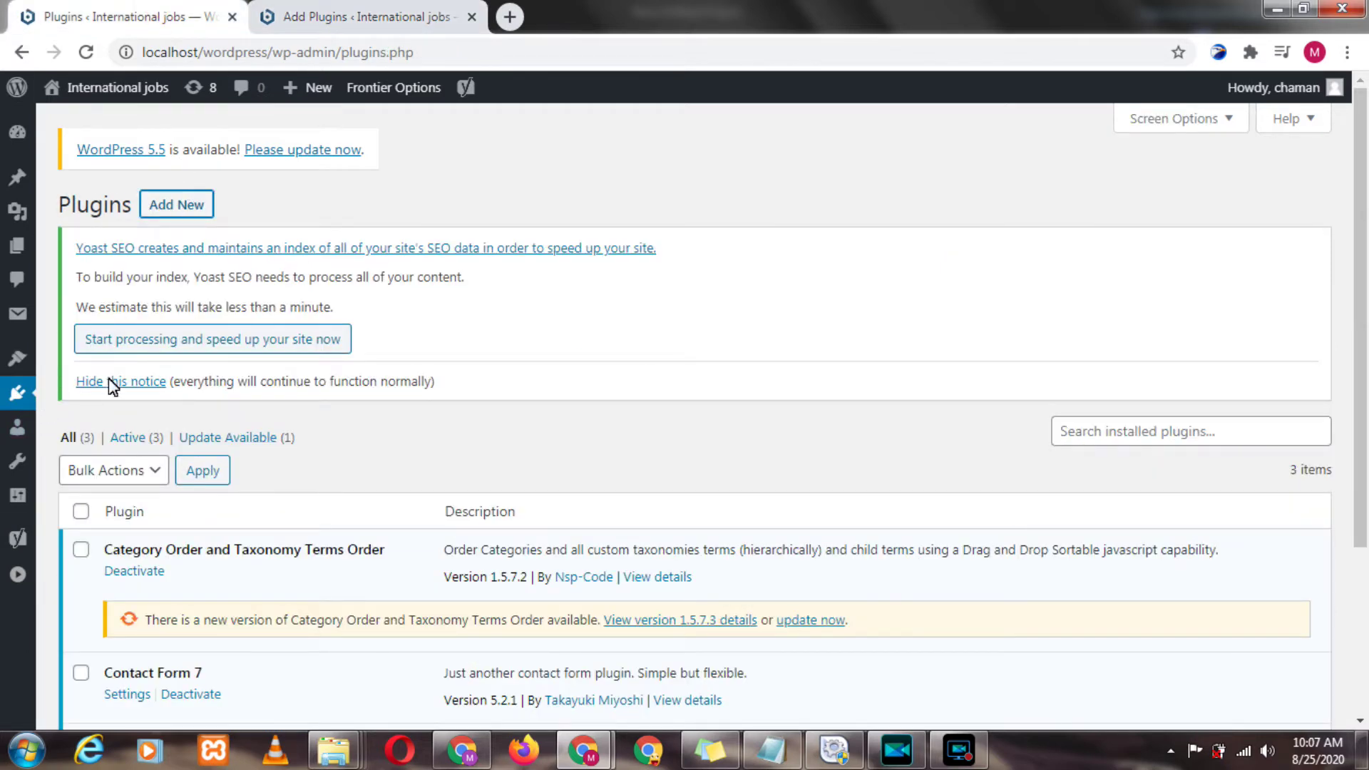
left_click(388, 14)
left_click(1068, 262)
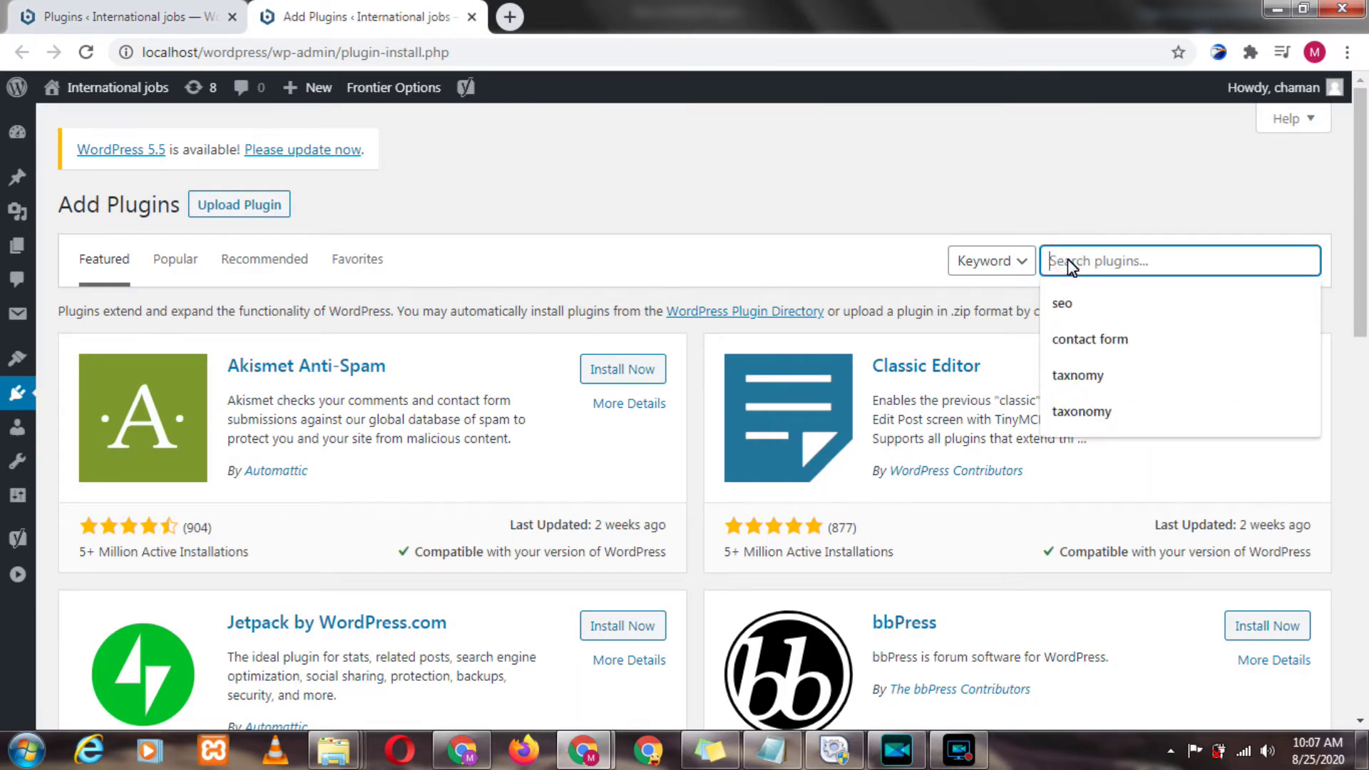
left_click(1081, 306)
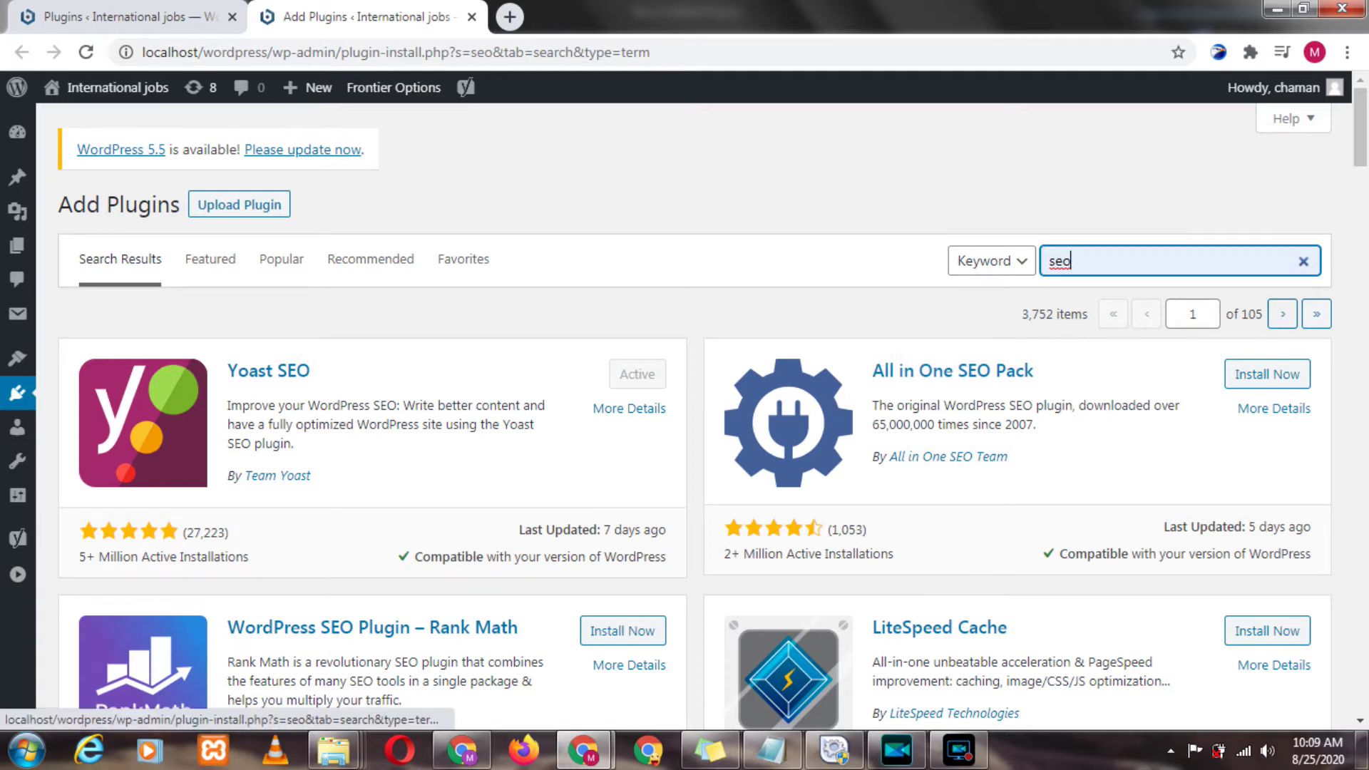
mouse_move(1362, 156)
left_mouse_down()
mouse_move(1362, 187)
mouse_move(1362, 167)
left_mouse_up()
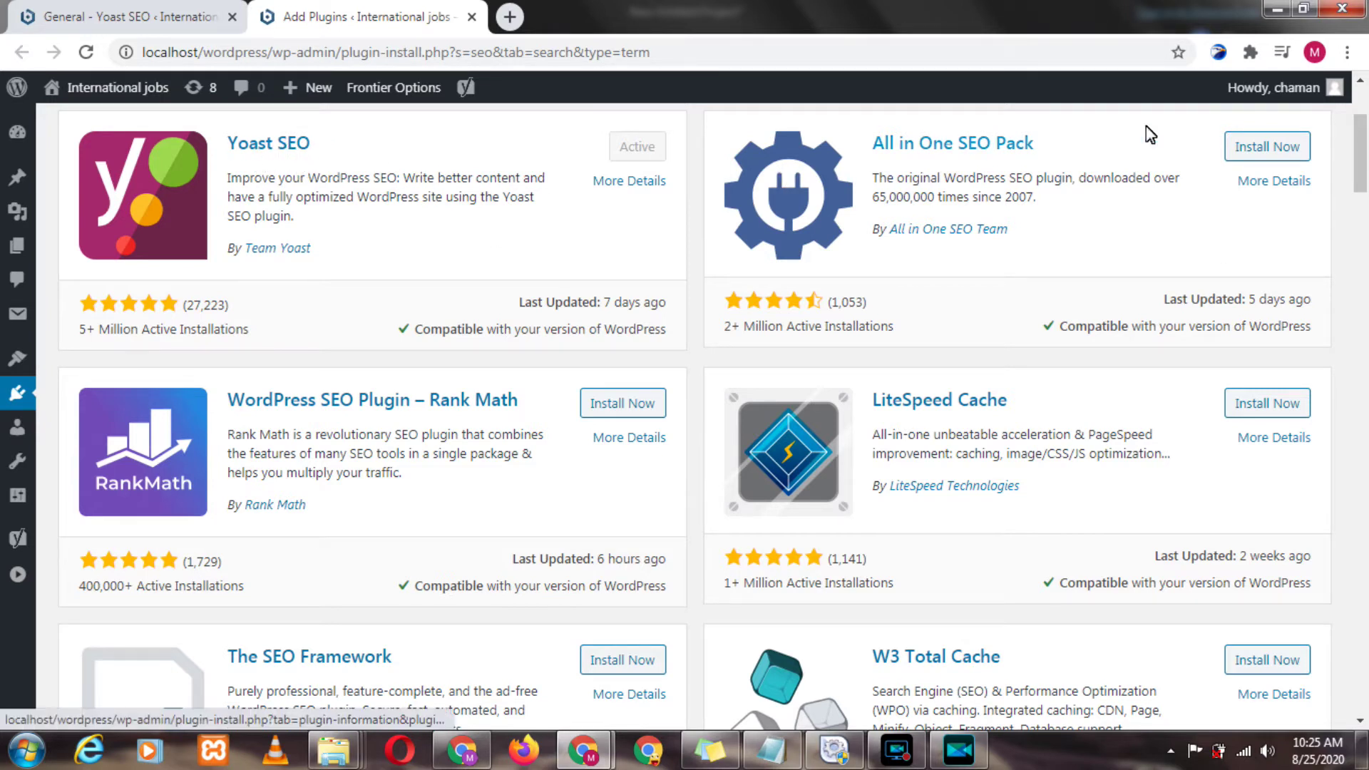
scroll(631, 422, "up", 3)
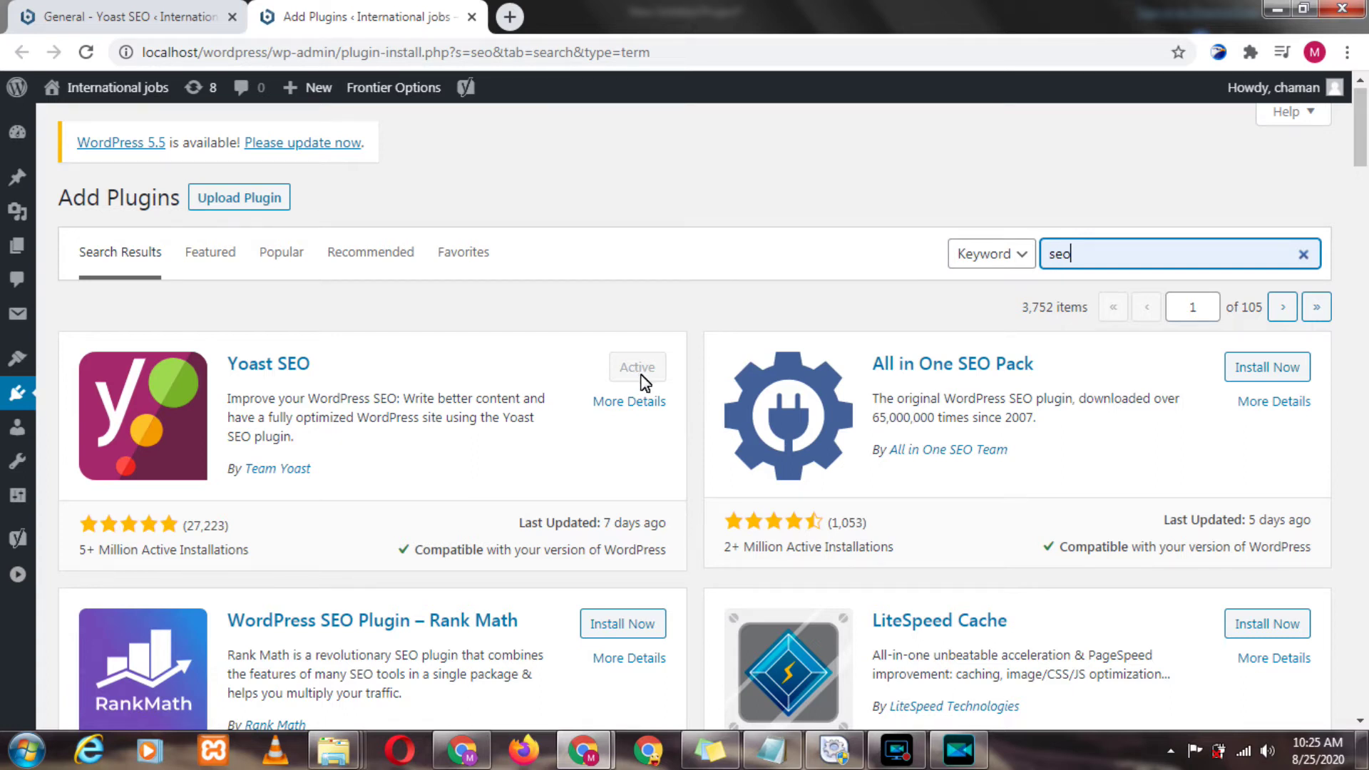
- Open the Yoast SEO general settings and review the dashboard's configuration, problems and notifications sections
mouse_move(10, 486)
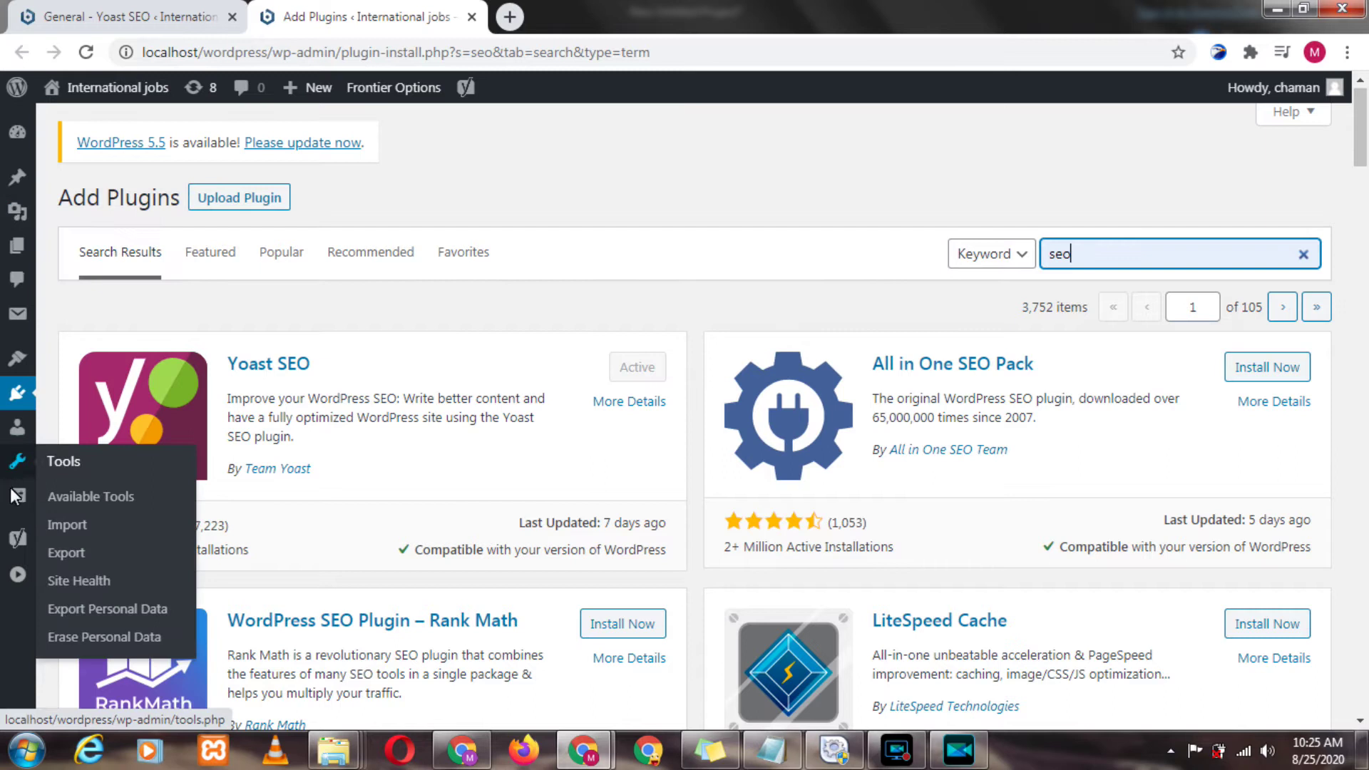
mouse_move(15, 541)
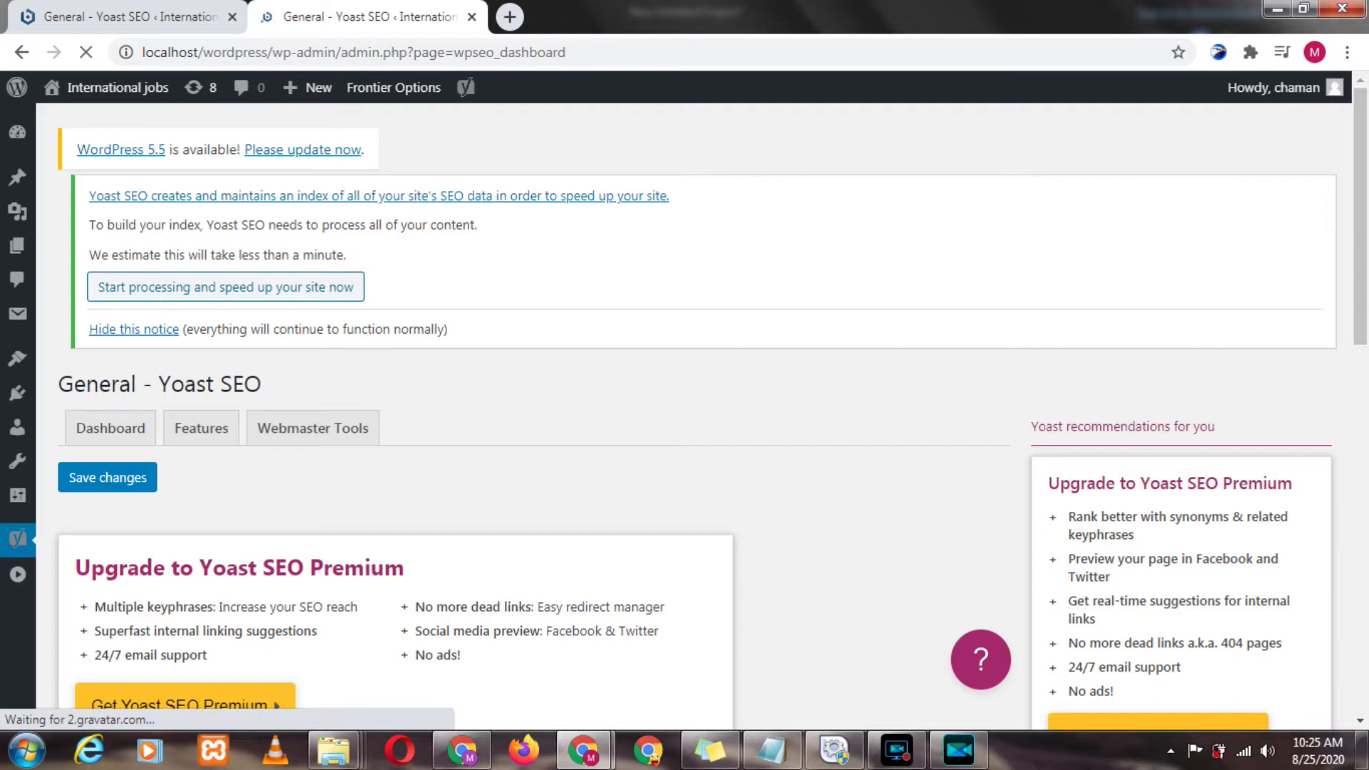
scroll(698, 278, "down", 3)
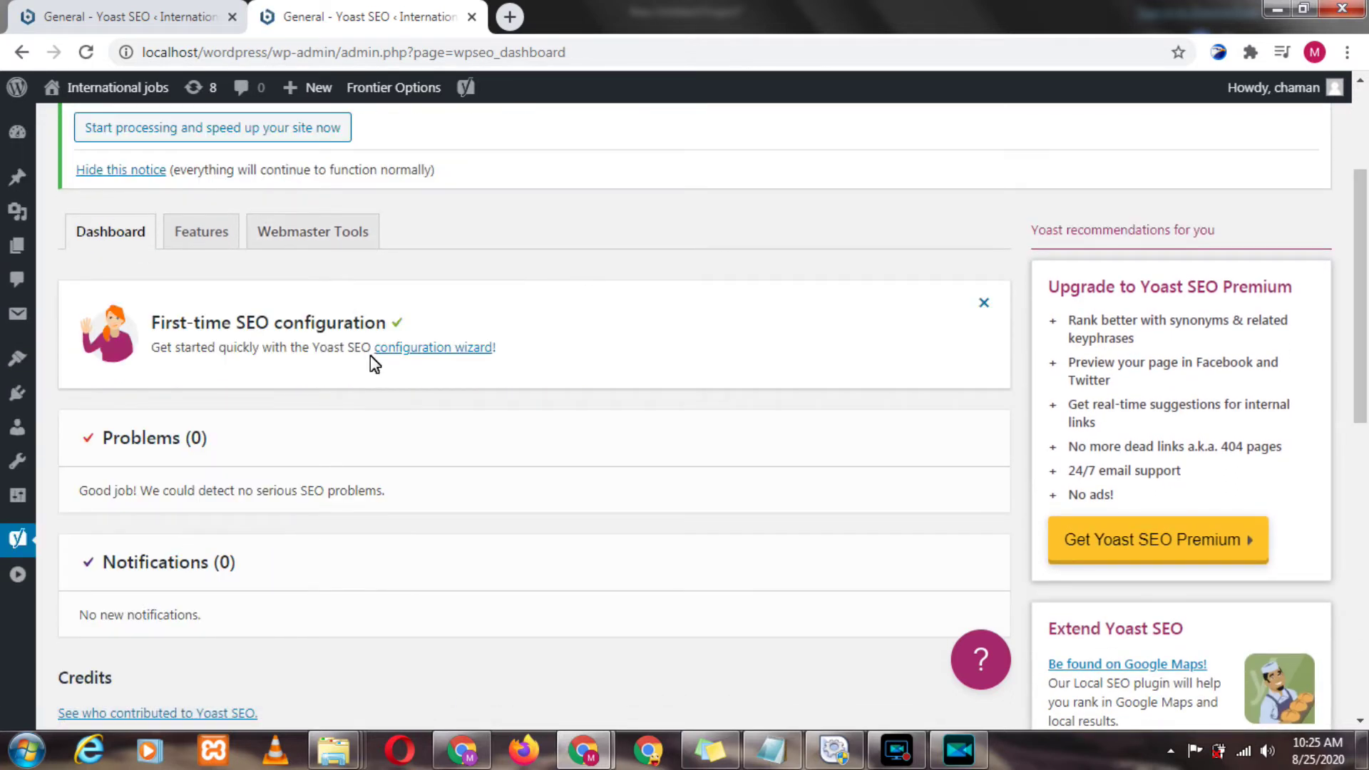
scroll(416, 361, "down", 4)
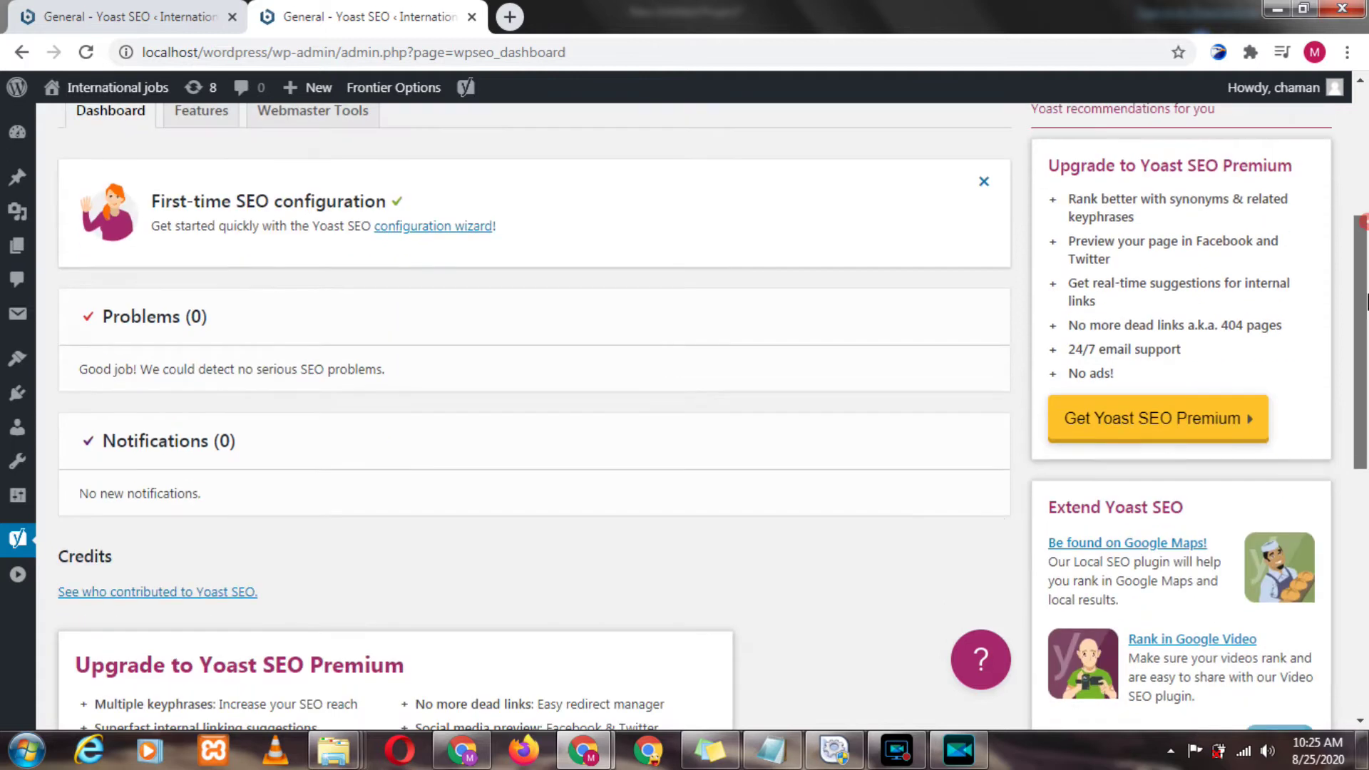
scroll(699, 418, "down", 5)
scroll(699, 418, "up", 2)
scroll(793, 205, "up", 6)
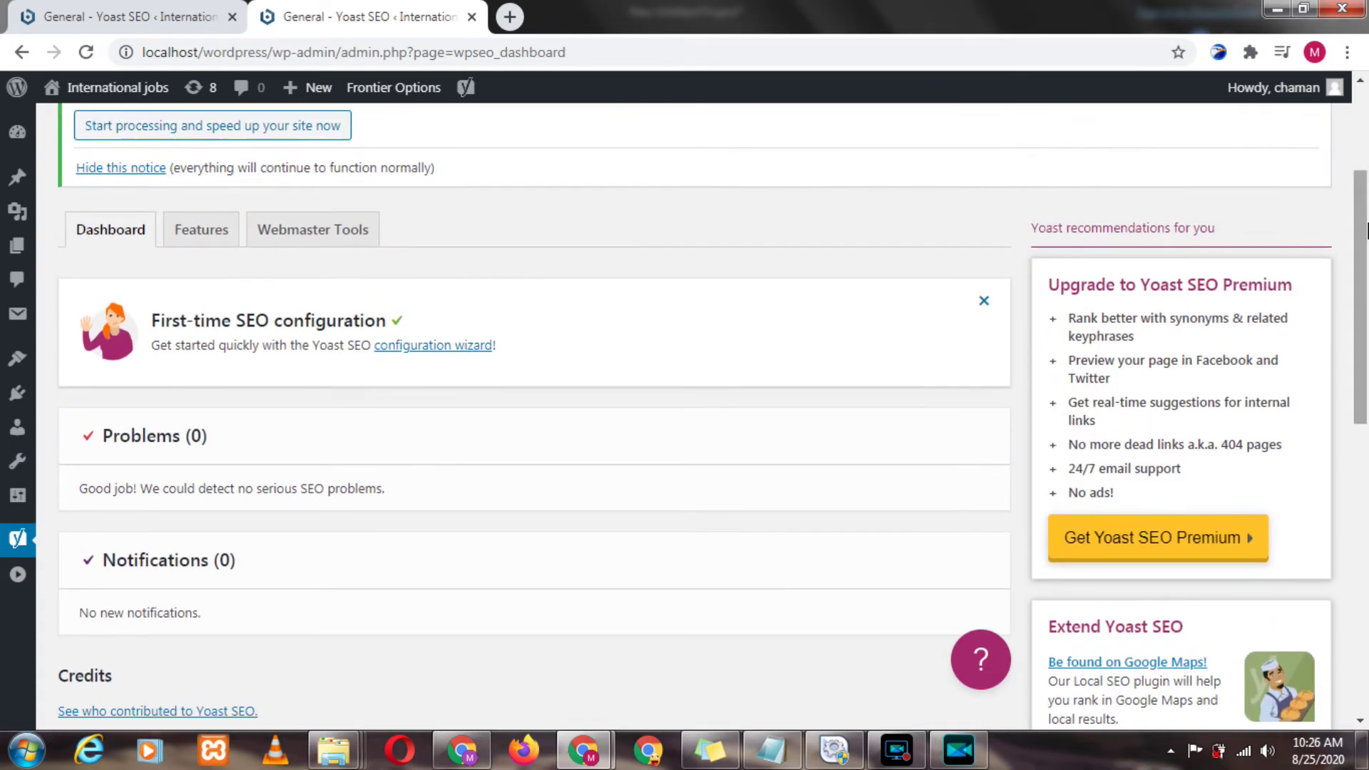
- Review the Yoast SEO feature switches, turning Usage tracking off and back on
left_click(212, 231)
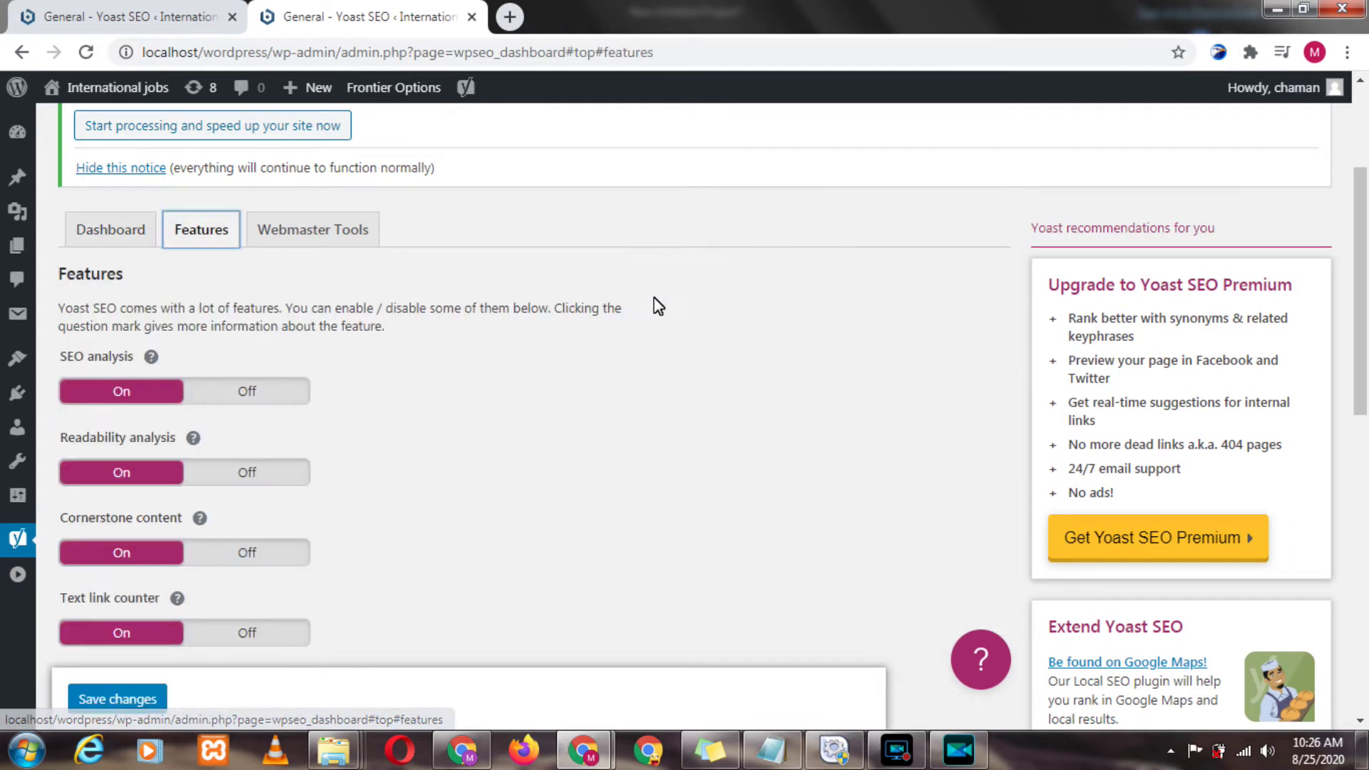
left_click_drag(1363, 218, 1365, 453)
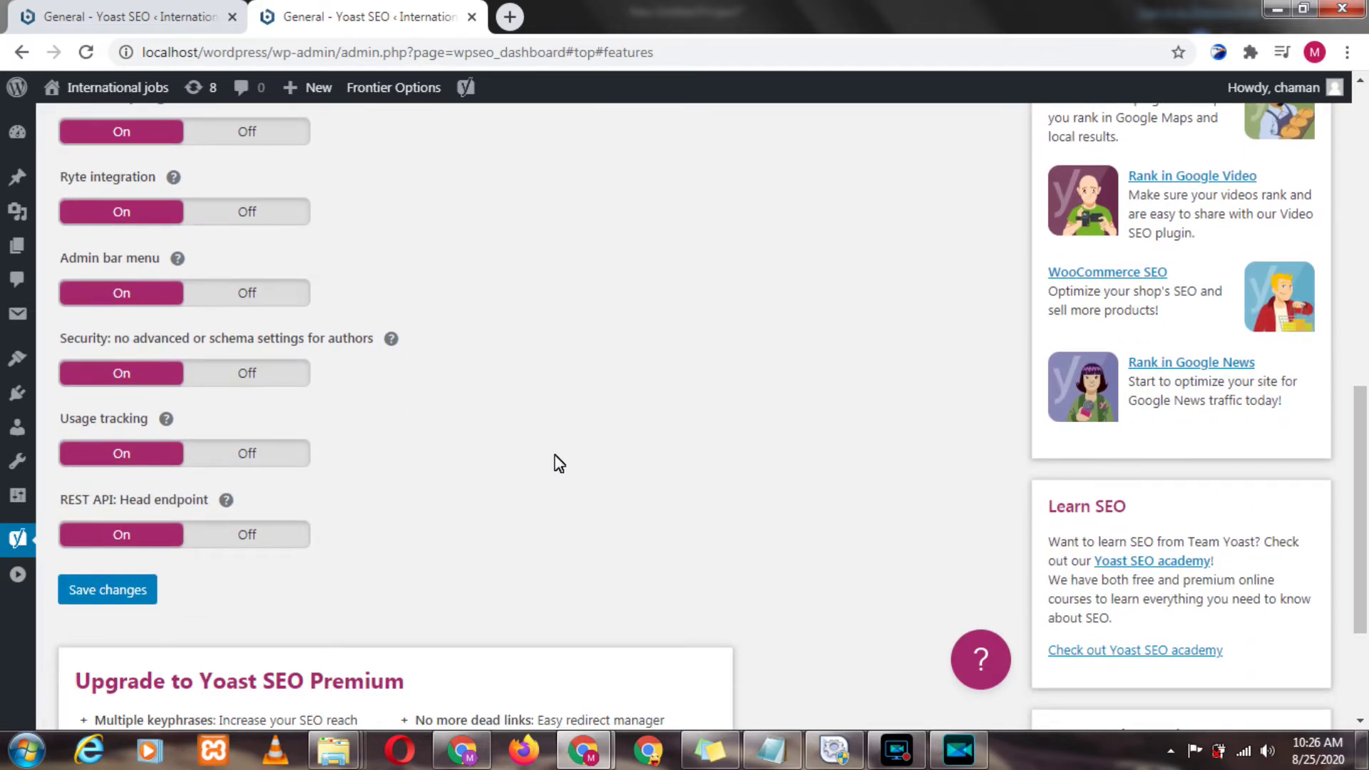
left_click(265, 455)
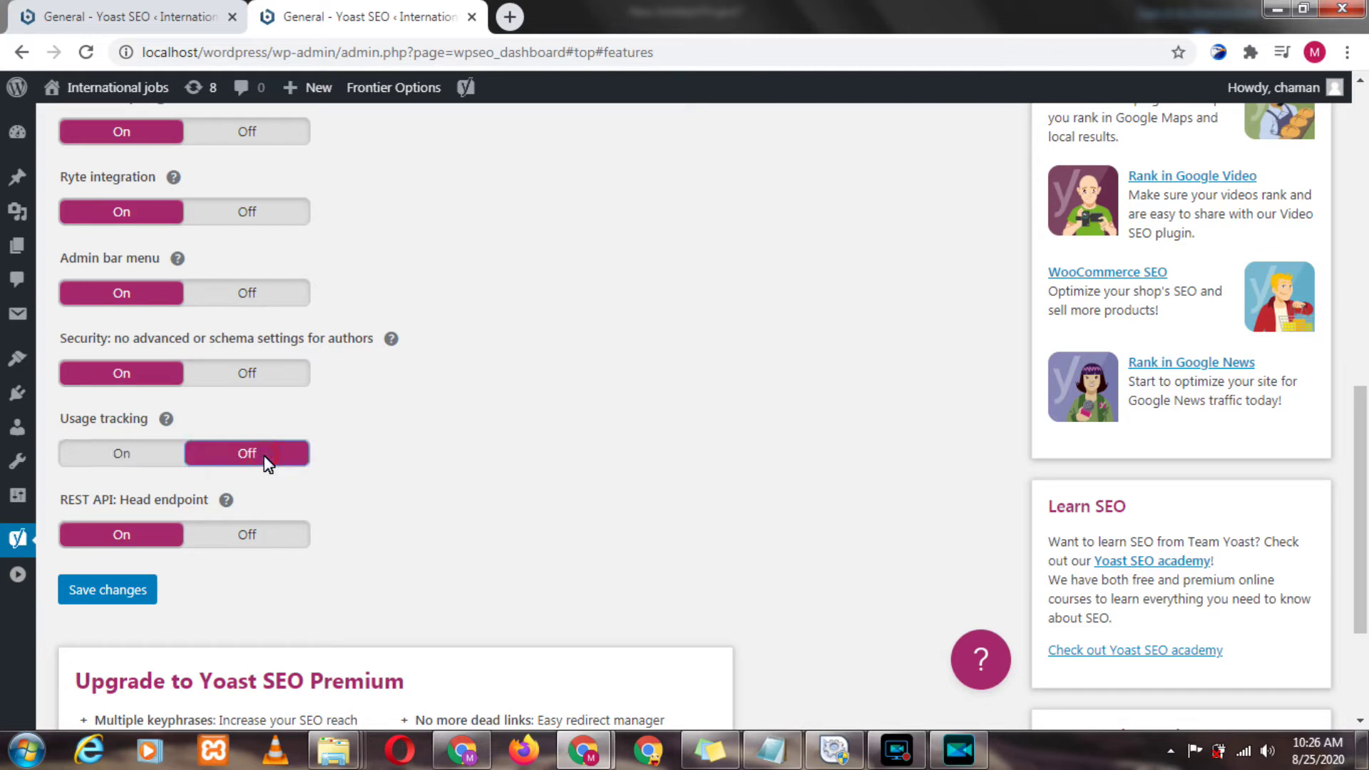
left_click(141, 454)
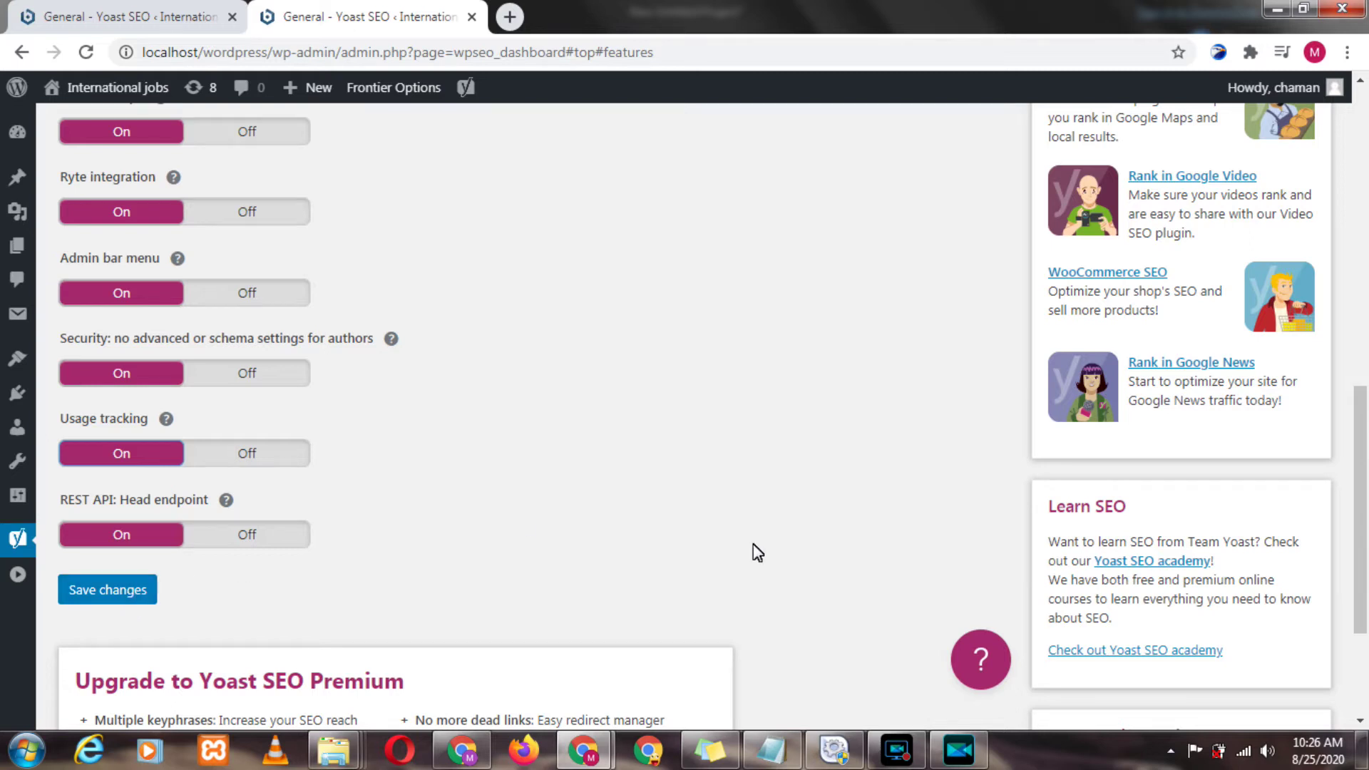
left_click_drag(1363, 527, 1367, 294)
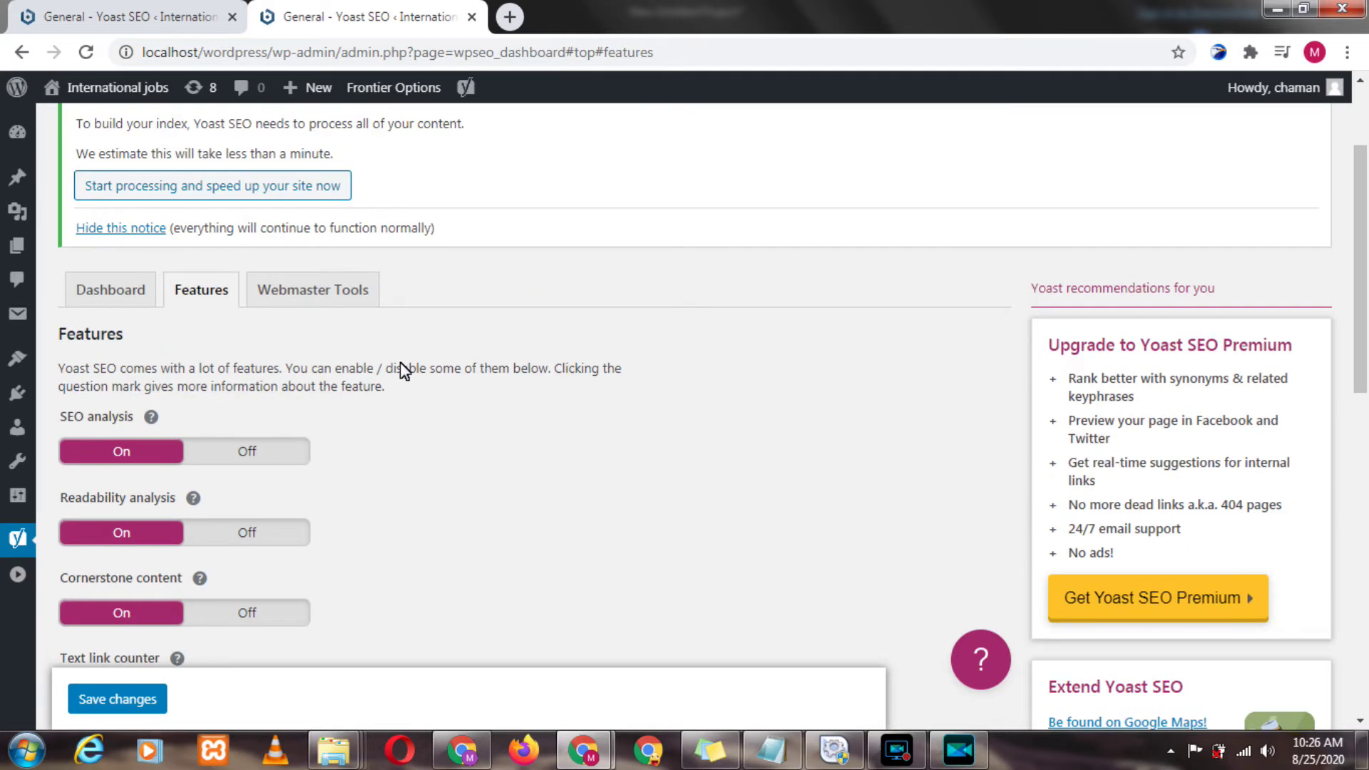
- Show Yoast's Webmaster Tools verification settings and open the Google Search Console link in a new tab
left_click(338, 290)
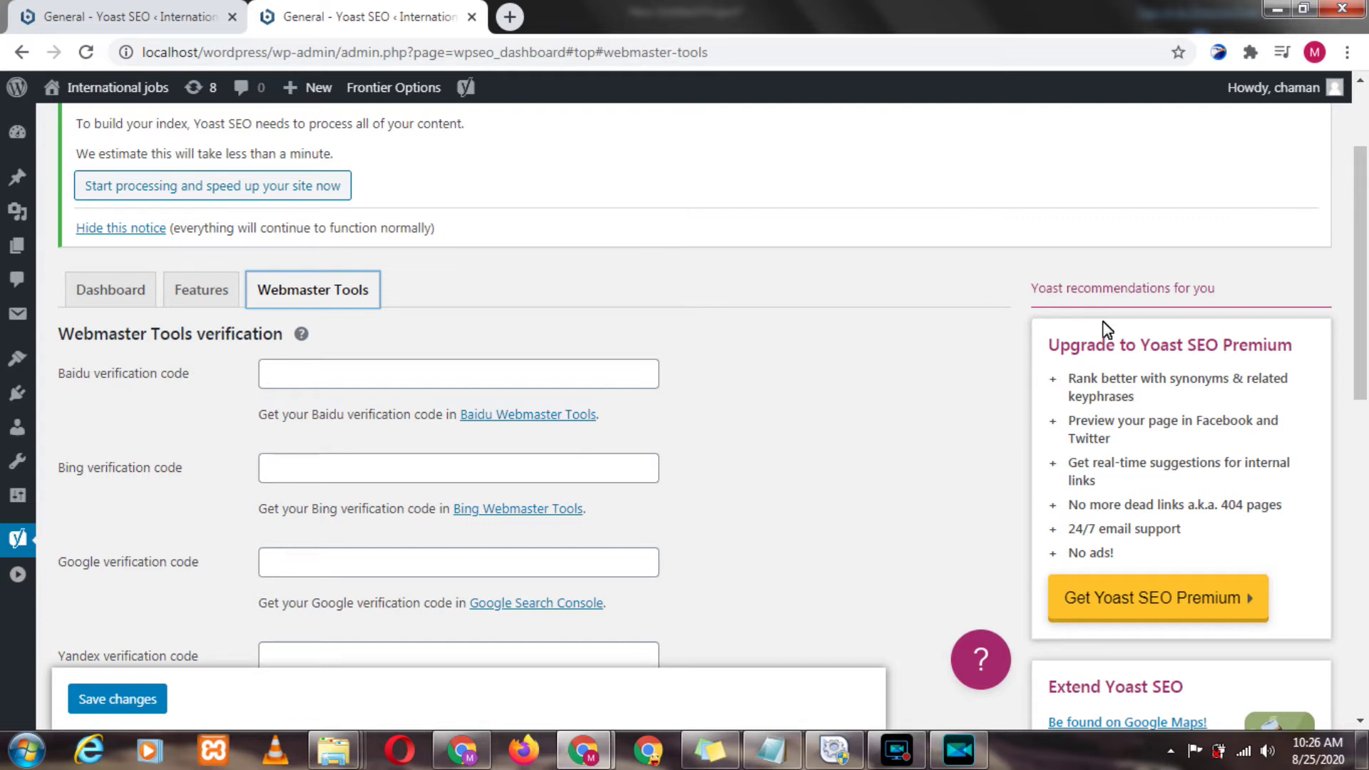
left_click_drag(1363, 261, 1367, 328)
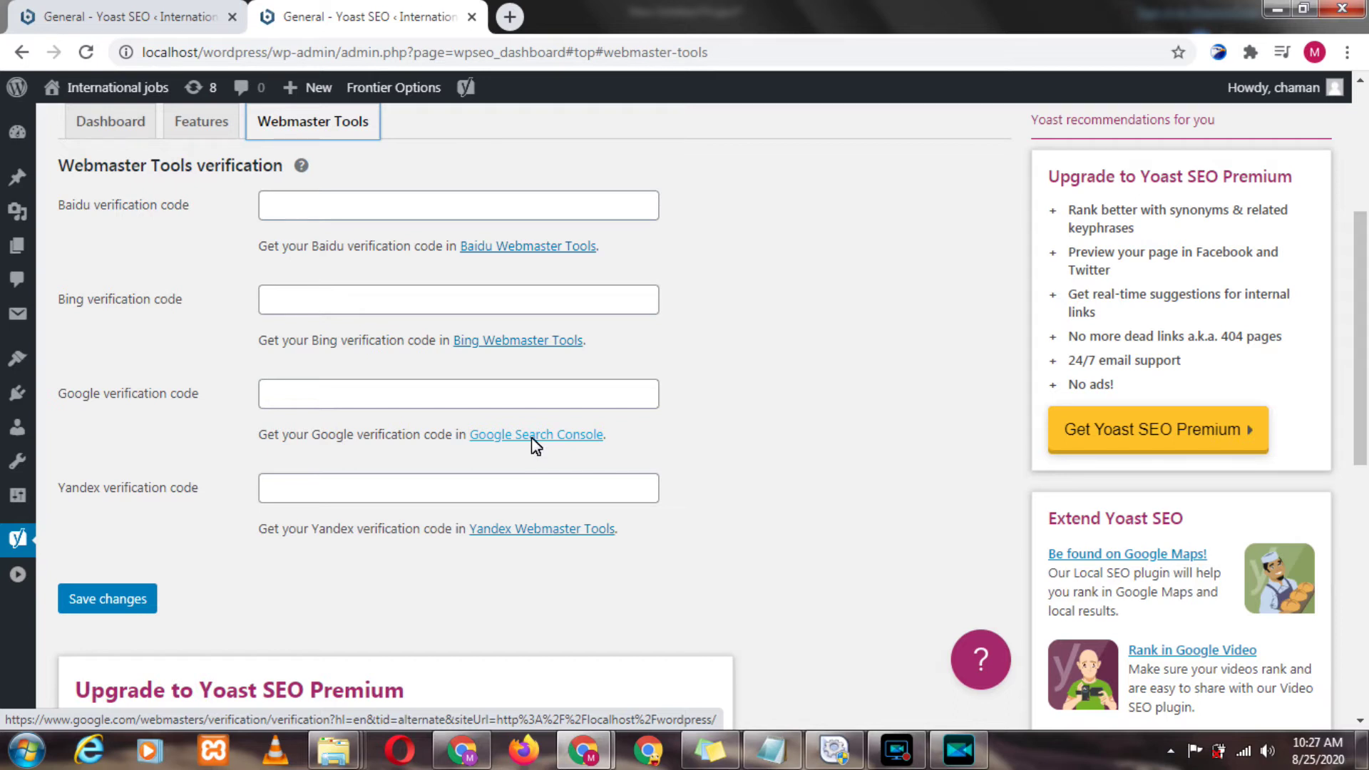
right_click(571, 446)
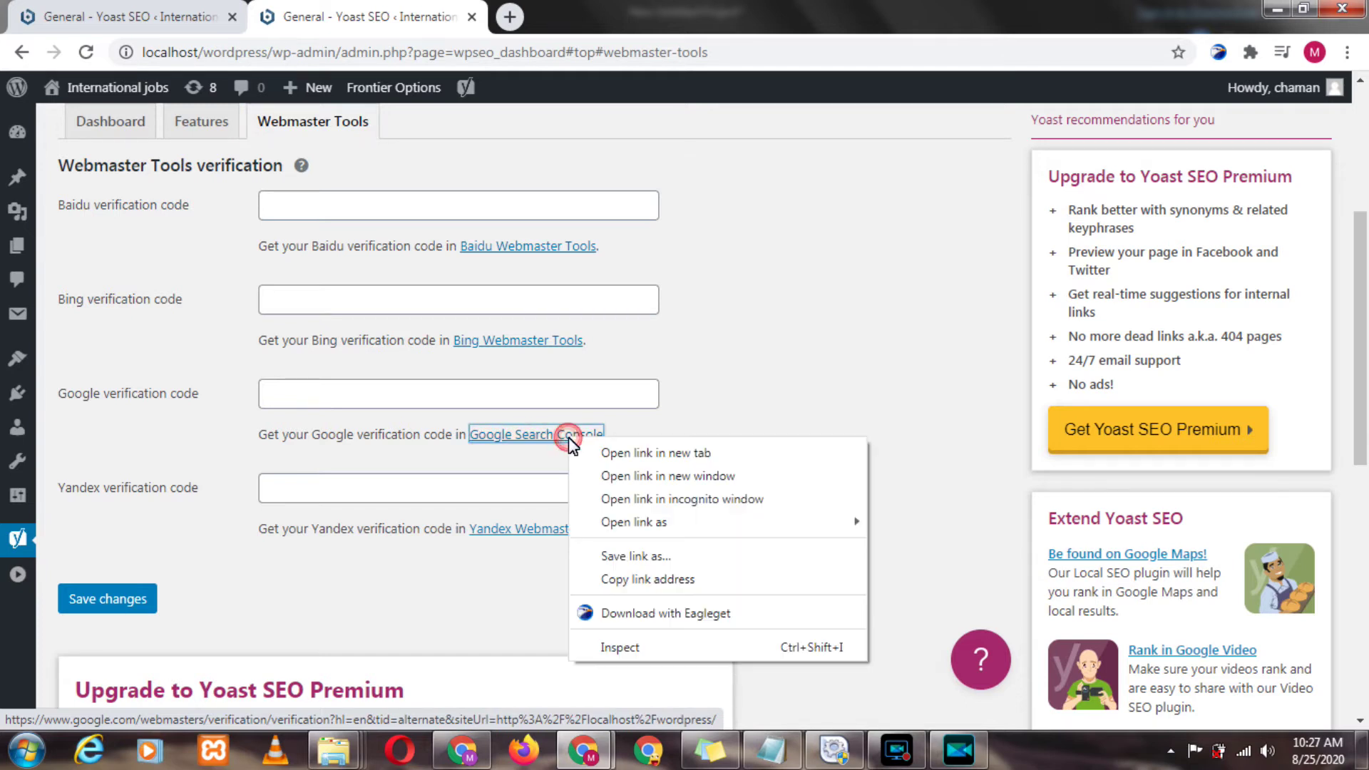
key("Escape")
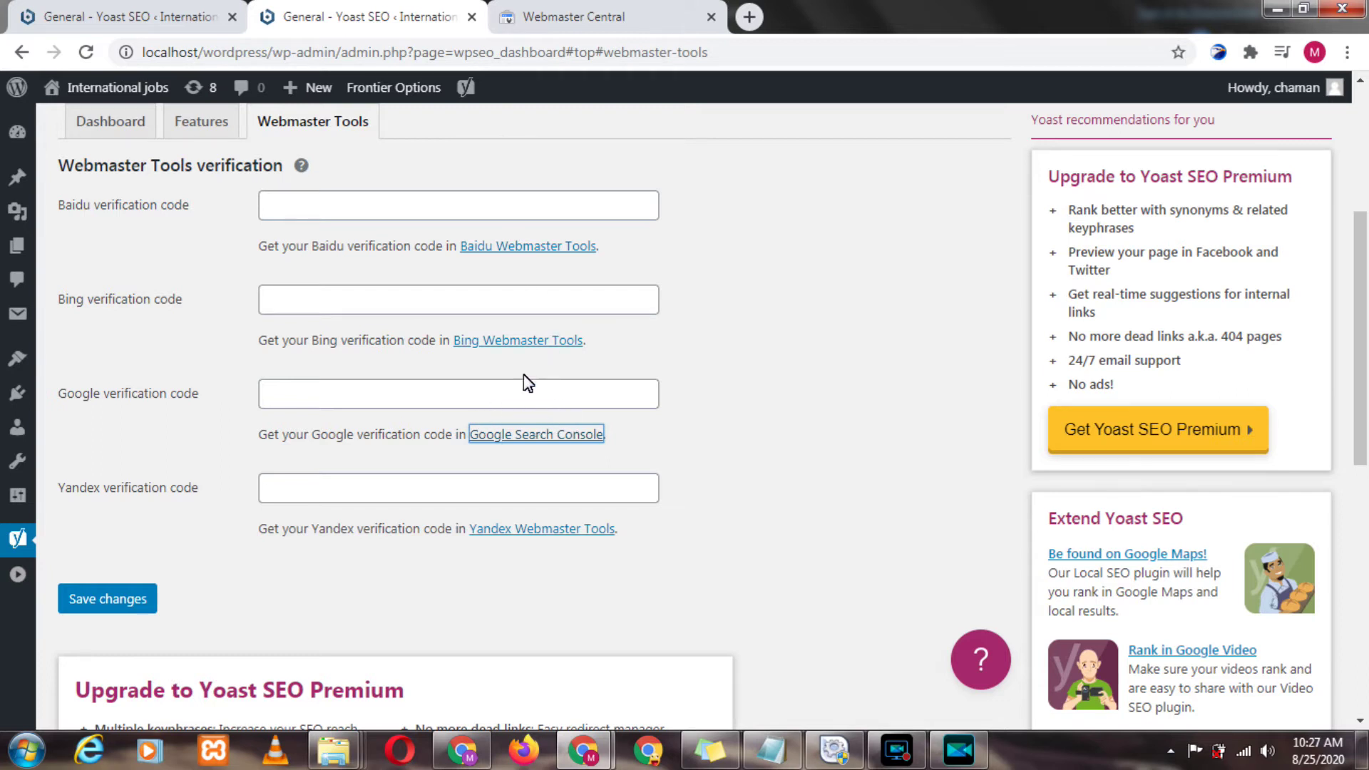
- View the properties on Google's Webmaster Central page and return to the Yoast verification settings
left_click(580, 10)
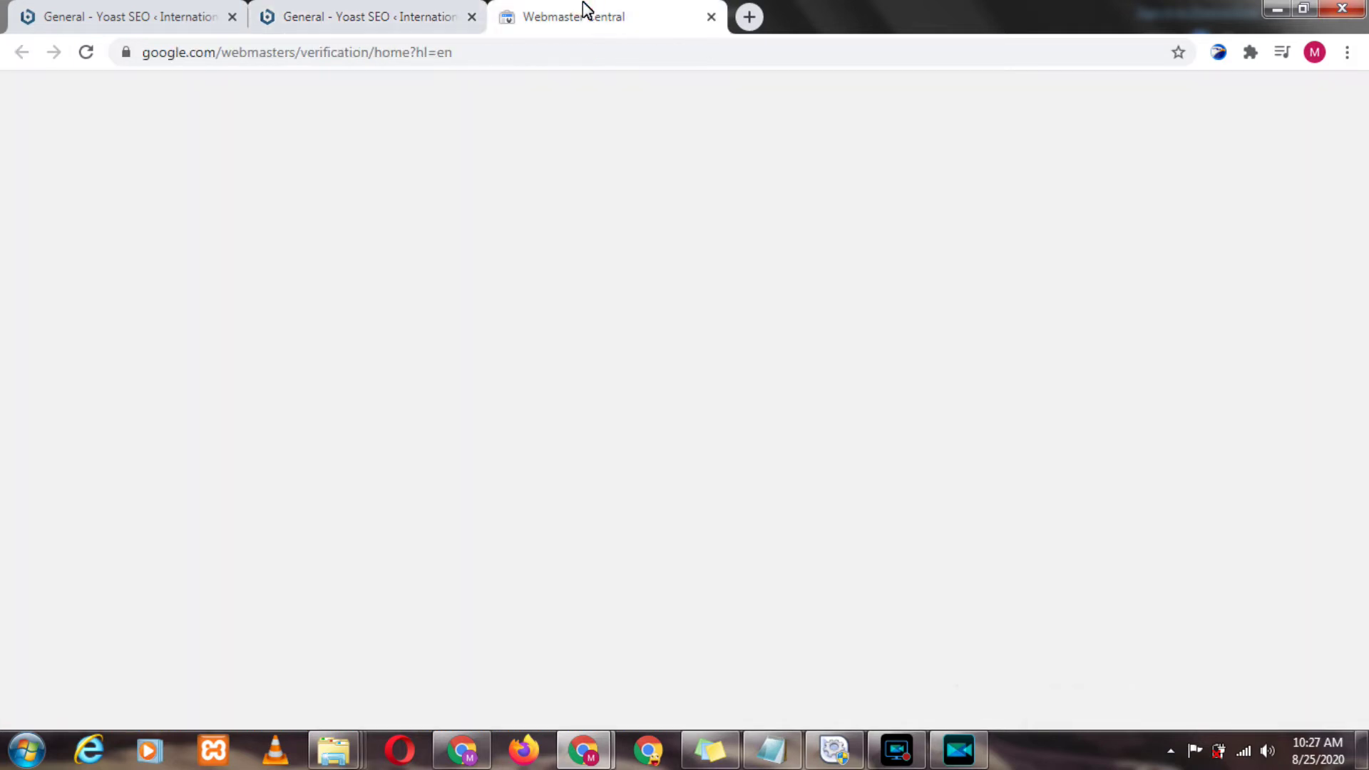
left_click(374, 10)
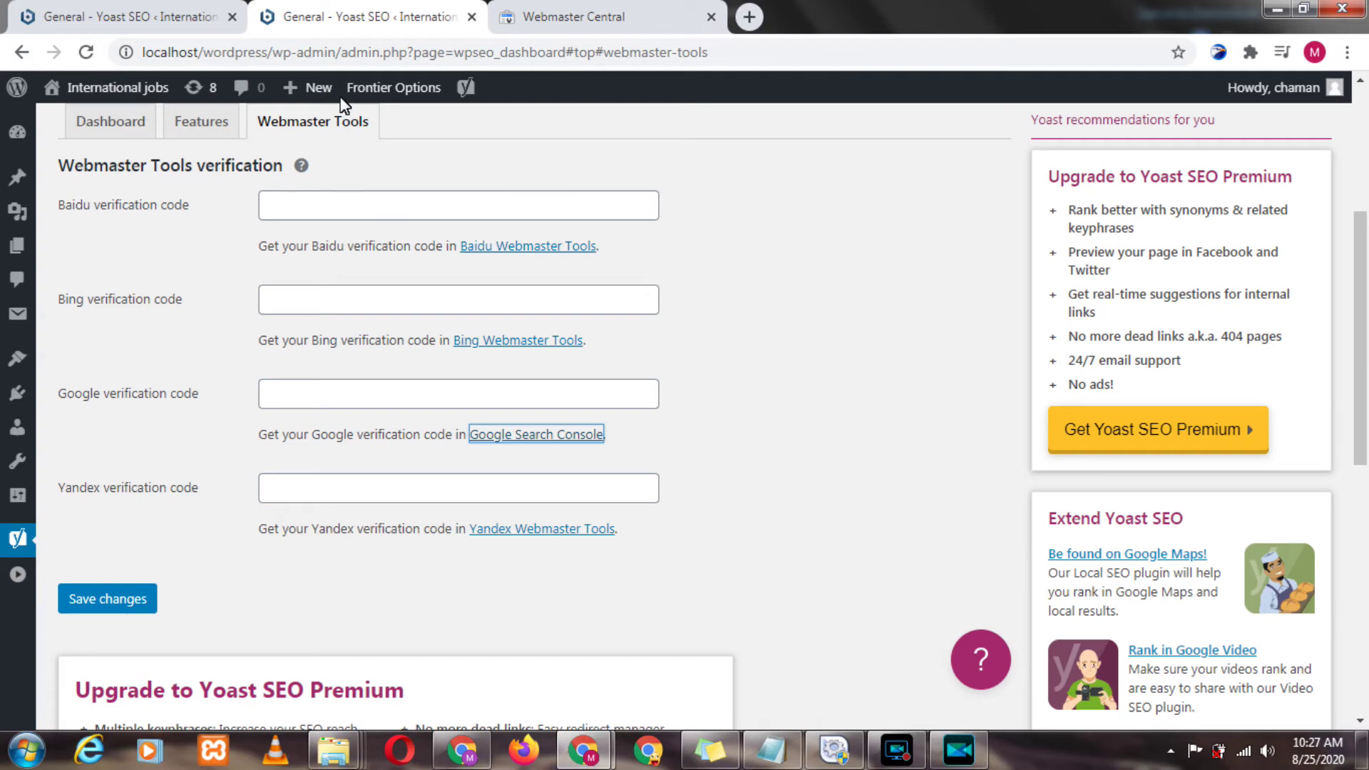
left_click(563, 11)
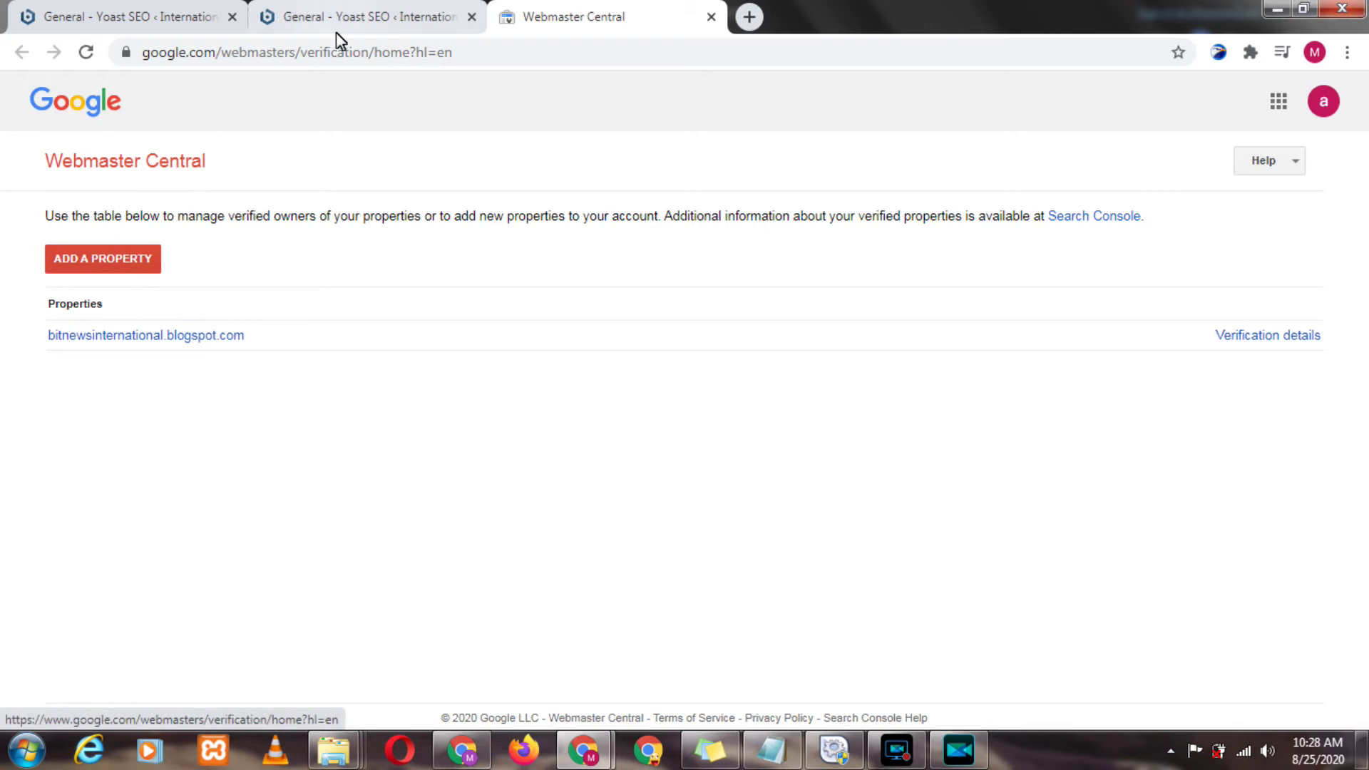
left_click(403, 12)
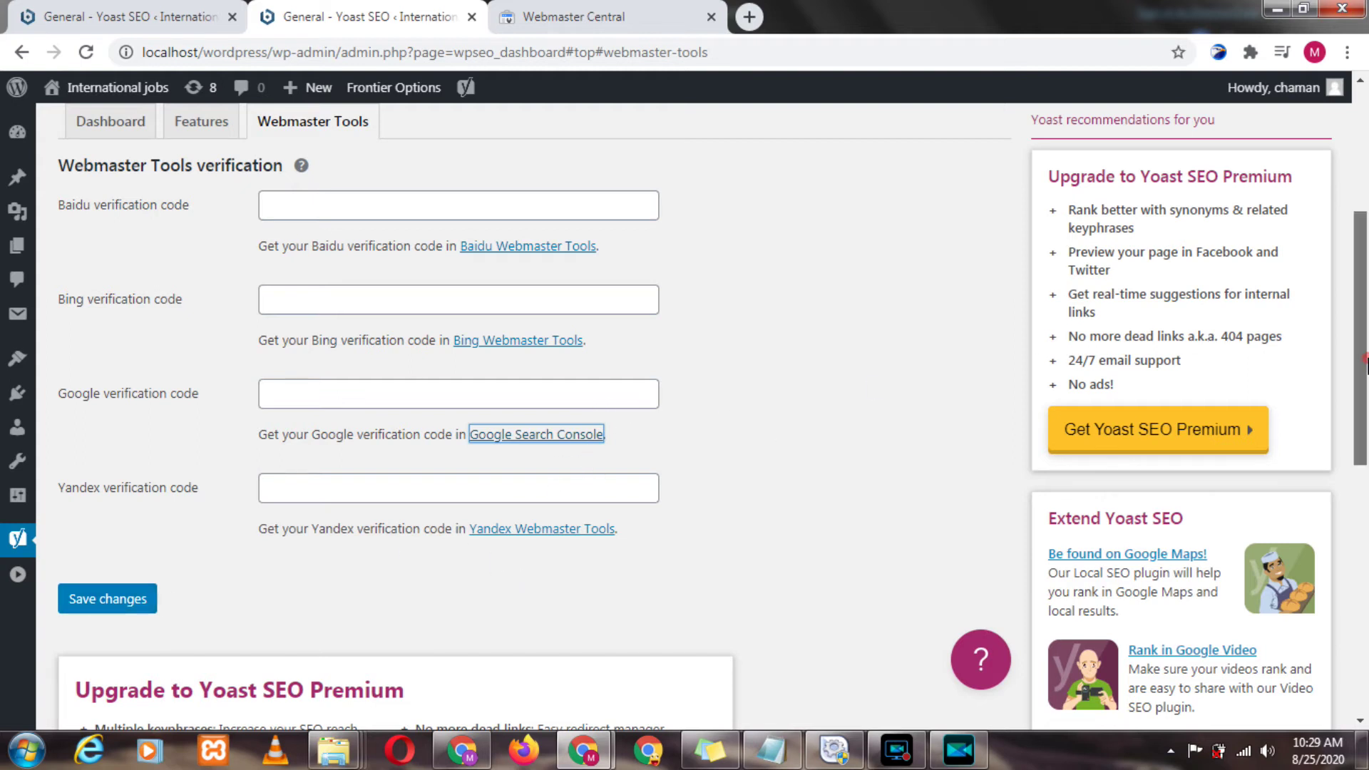
left_click_drag(1367, 366, 1367, 305)
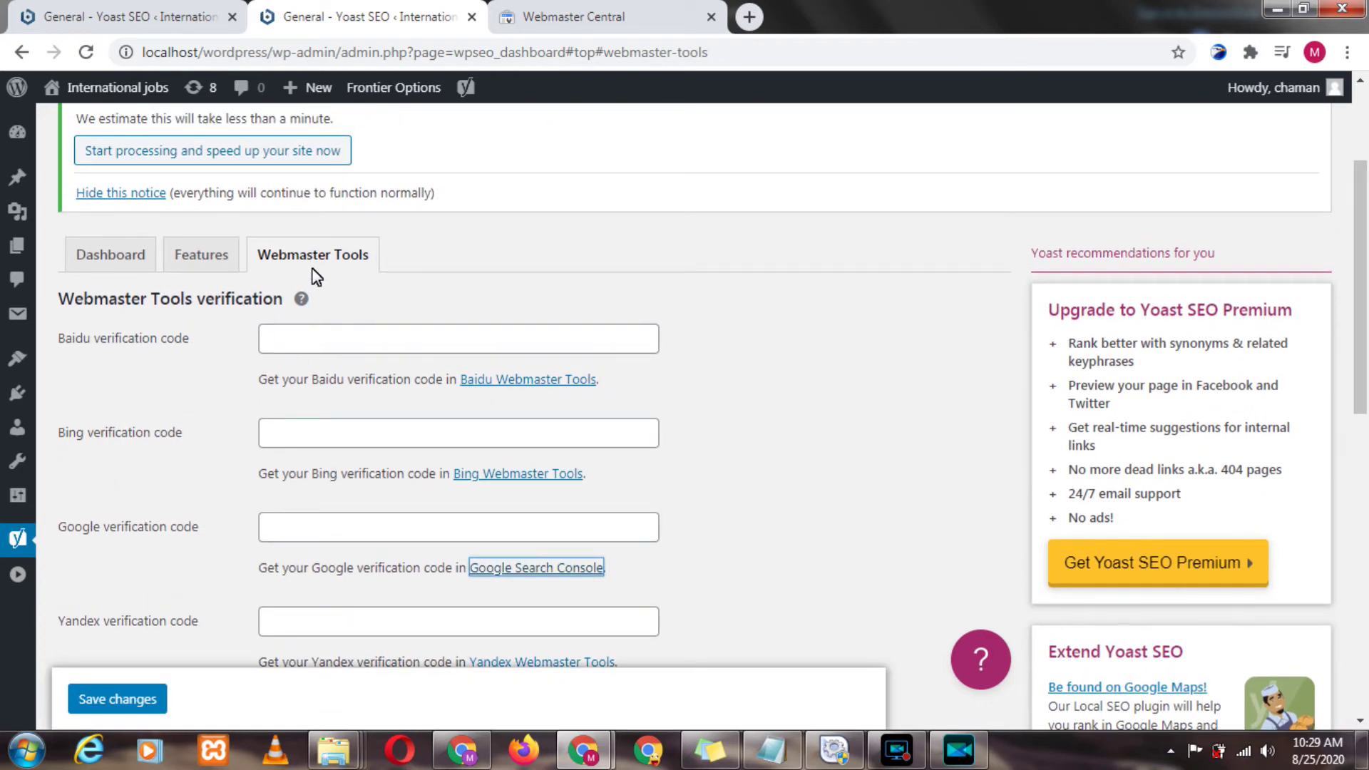
- Open Yoast's Search Appearance settings and view the general title separator and homepage SEO title options
mouse_move(31, 540)
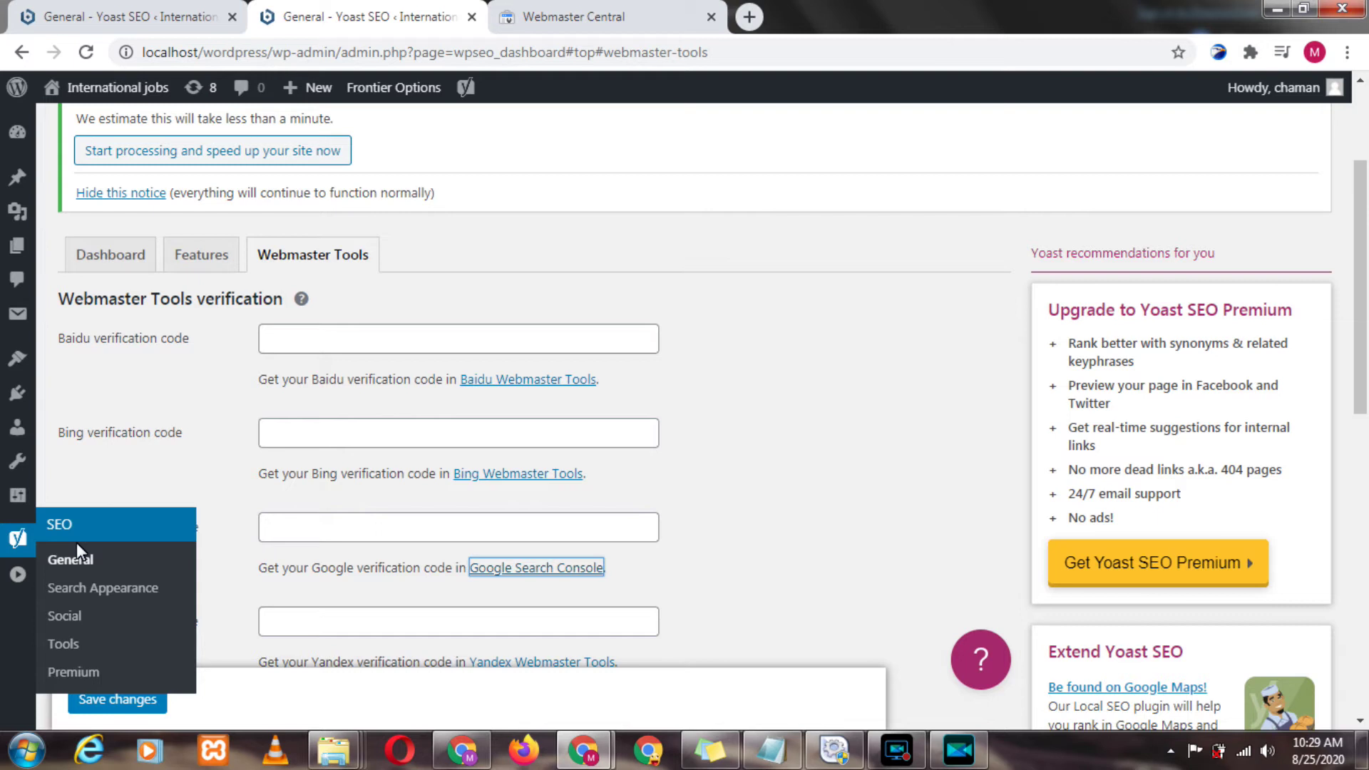
left_click(106, 589)
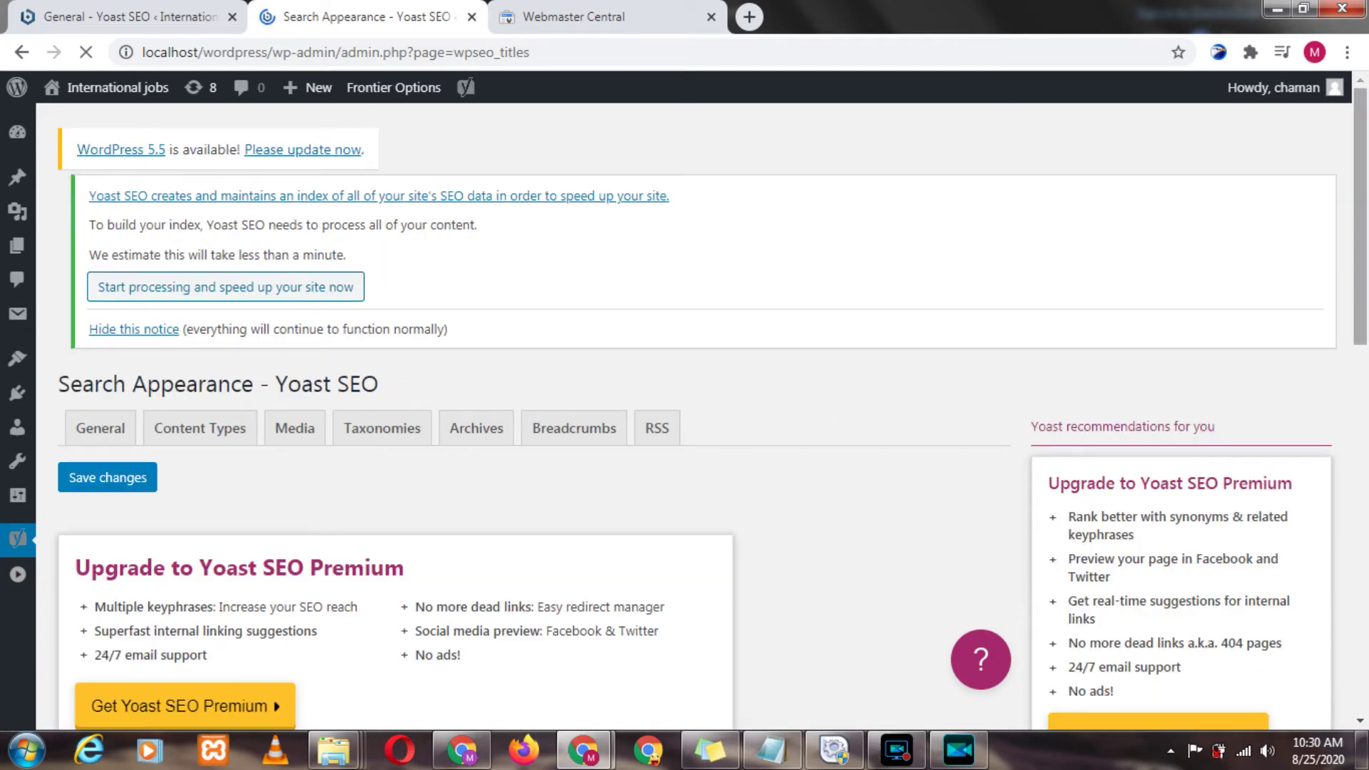
left_click_drag(1362, 246, 1367, 335)
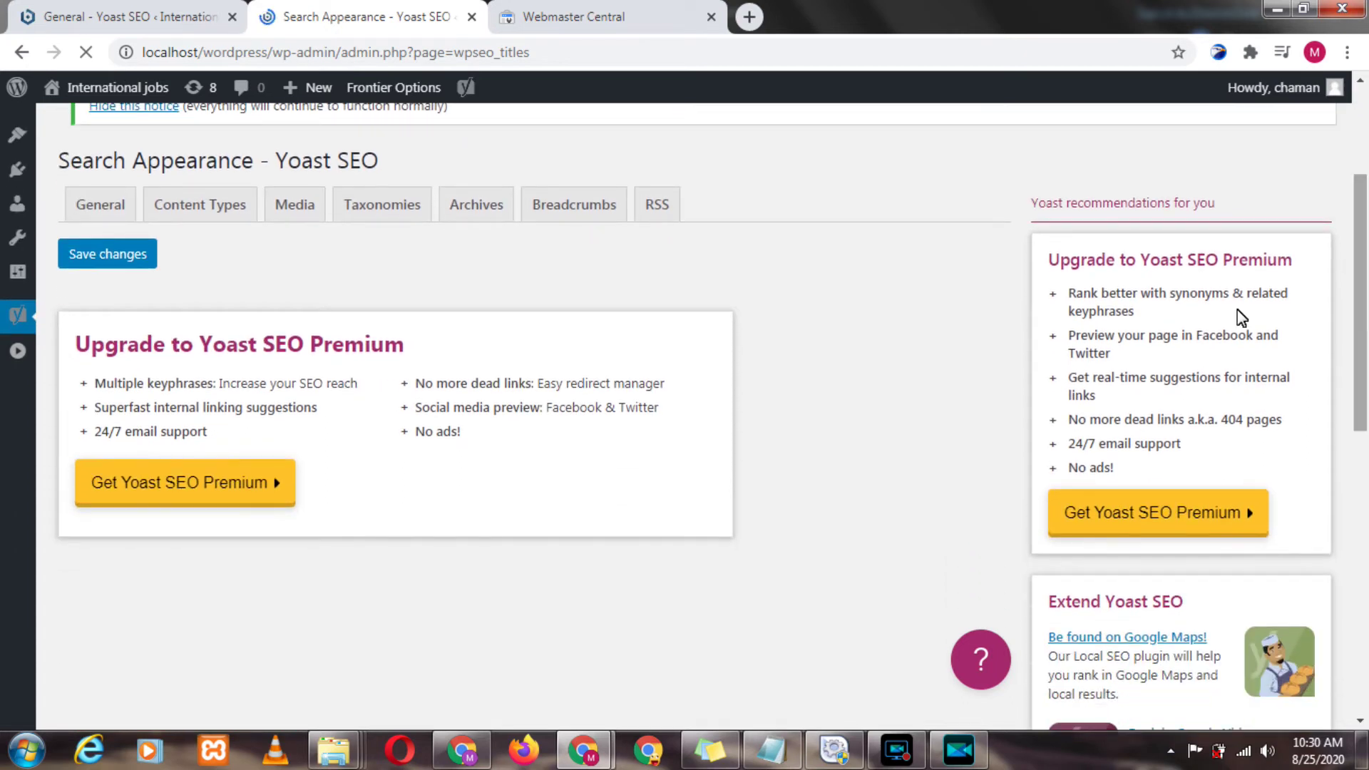
left_click(100, 222)
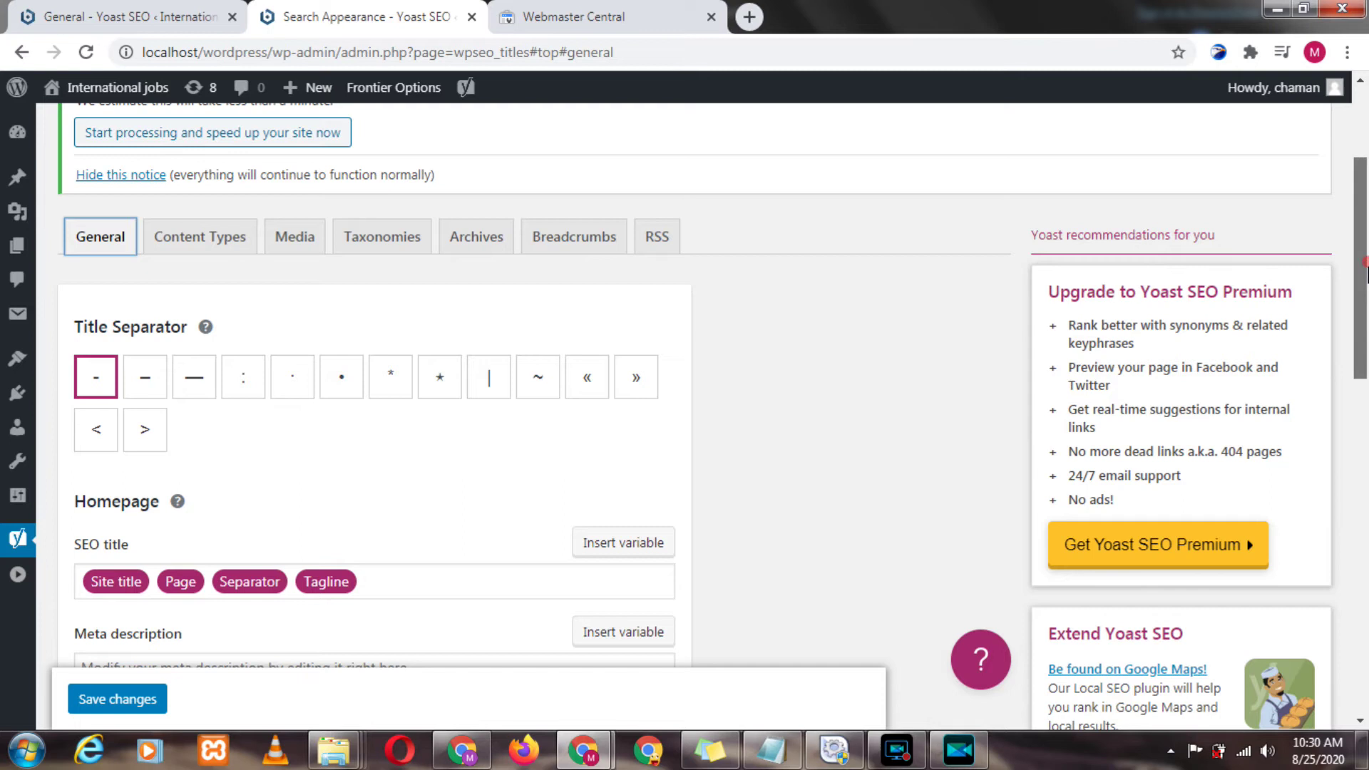
scroll(910, 305, "down", 2)
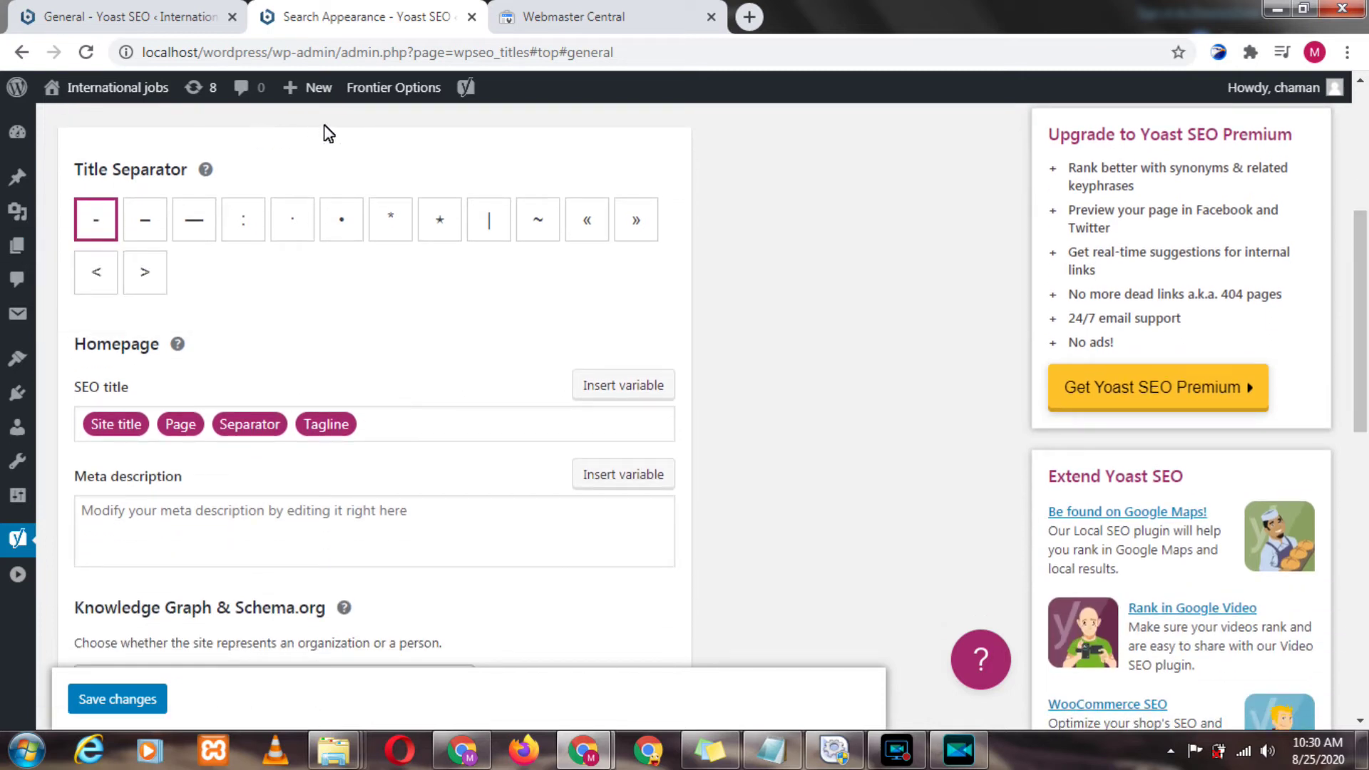
- Search Google for "digital marking" in a new tab and look through the results page
left_click(750, 19)
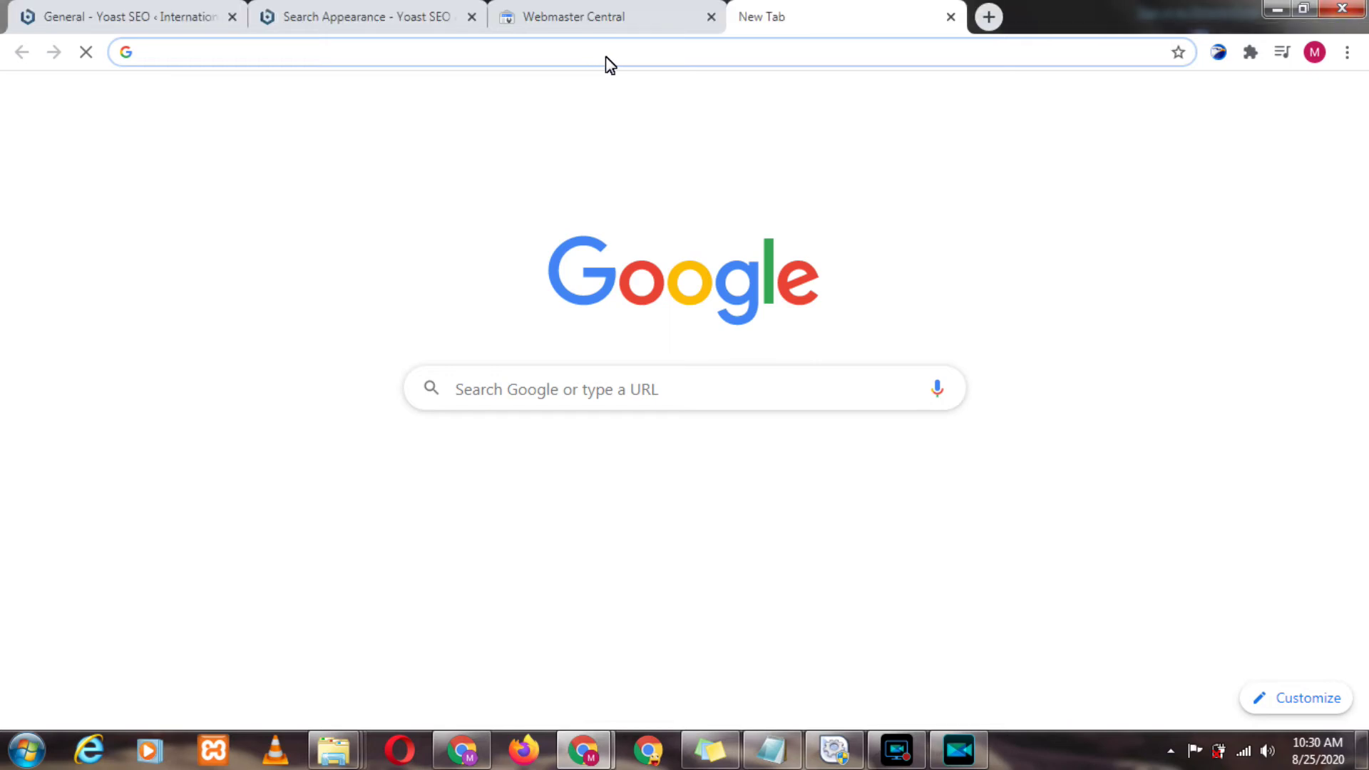
type("digital marking")
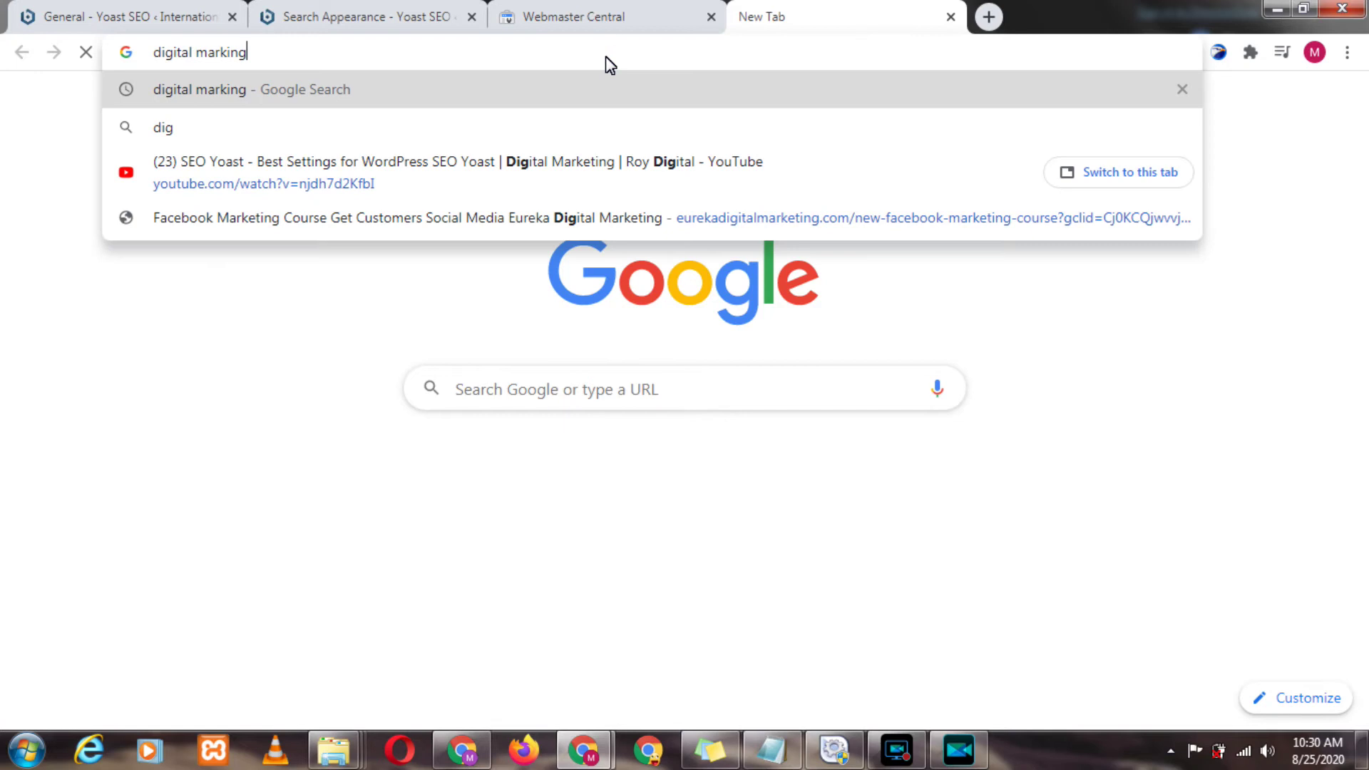
key("Tab")
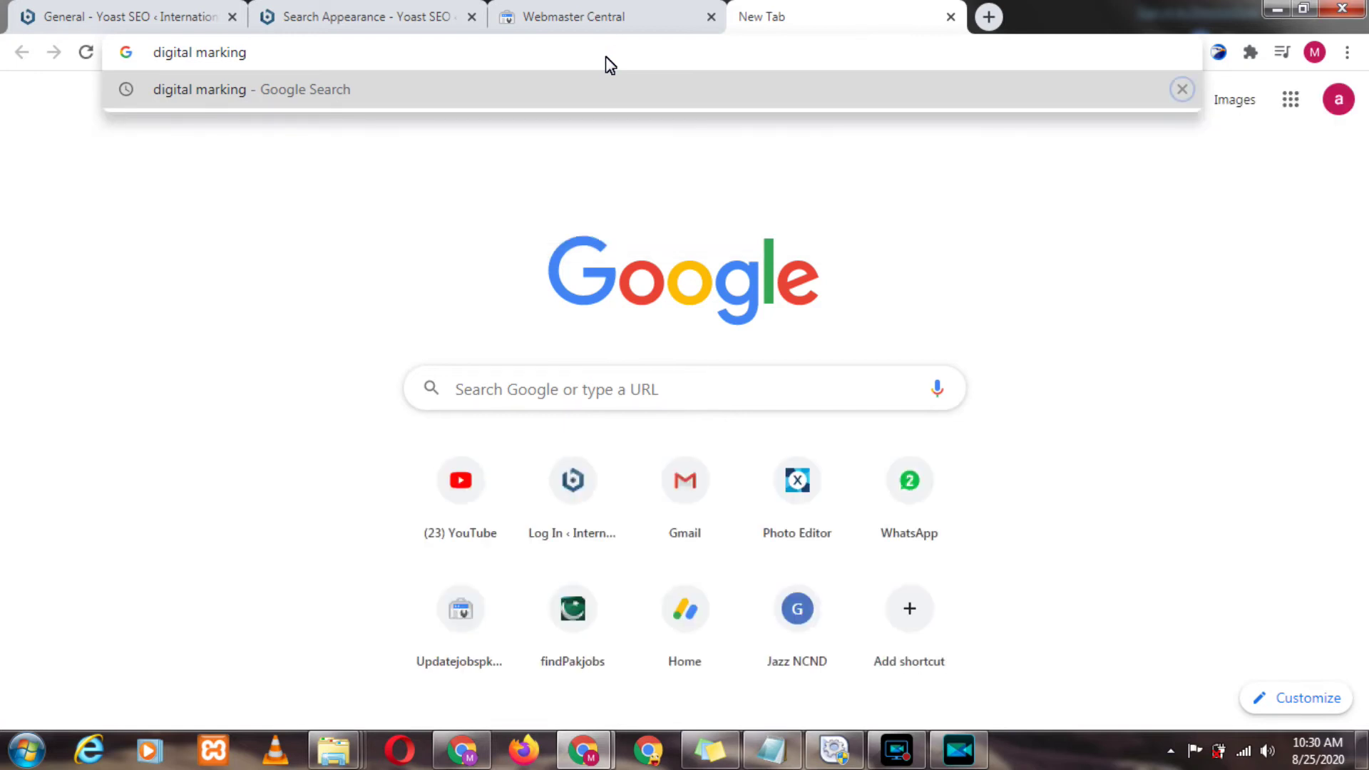
key("Escape")
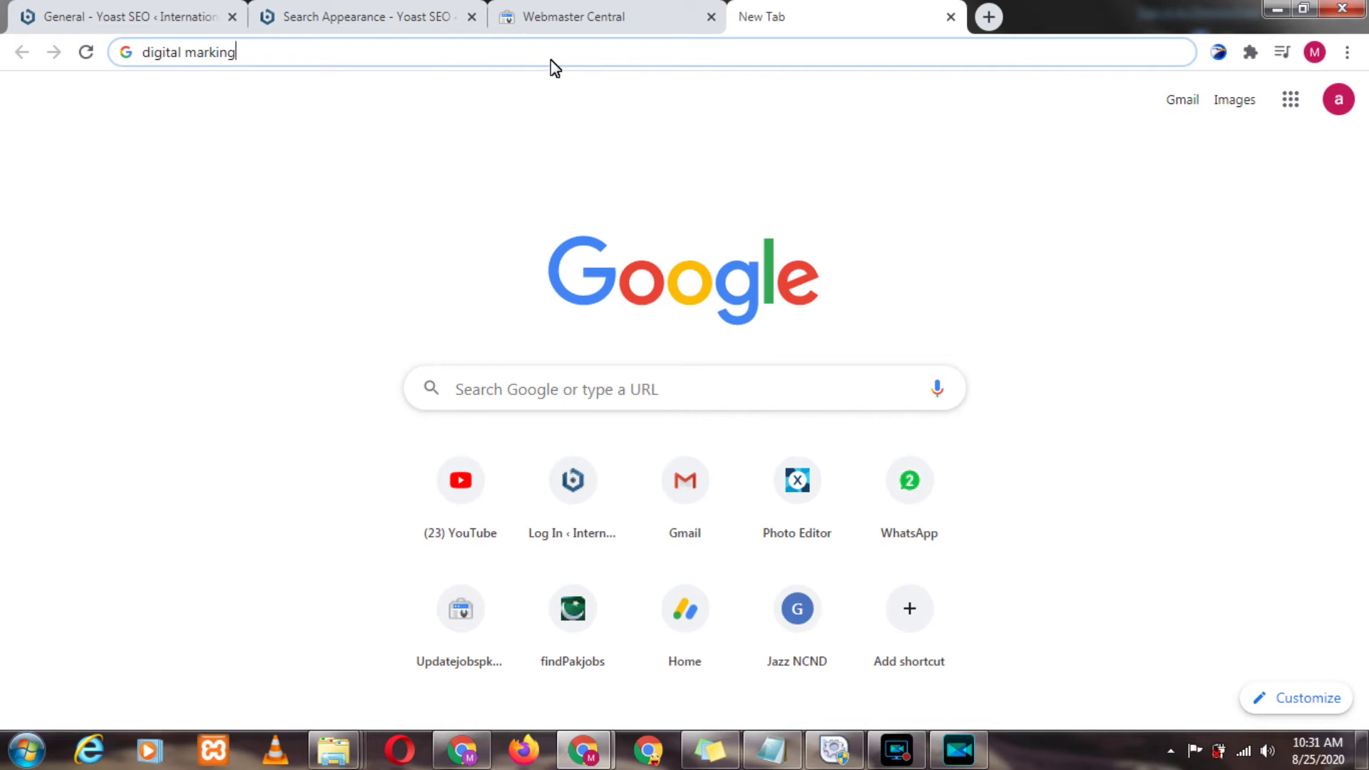
key("Return")
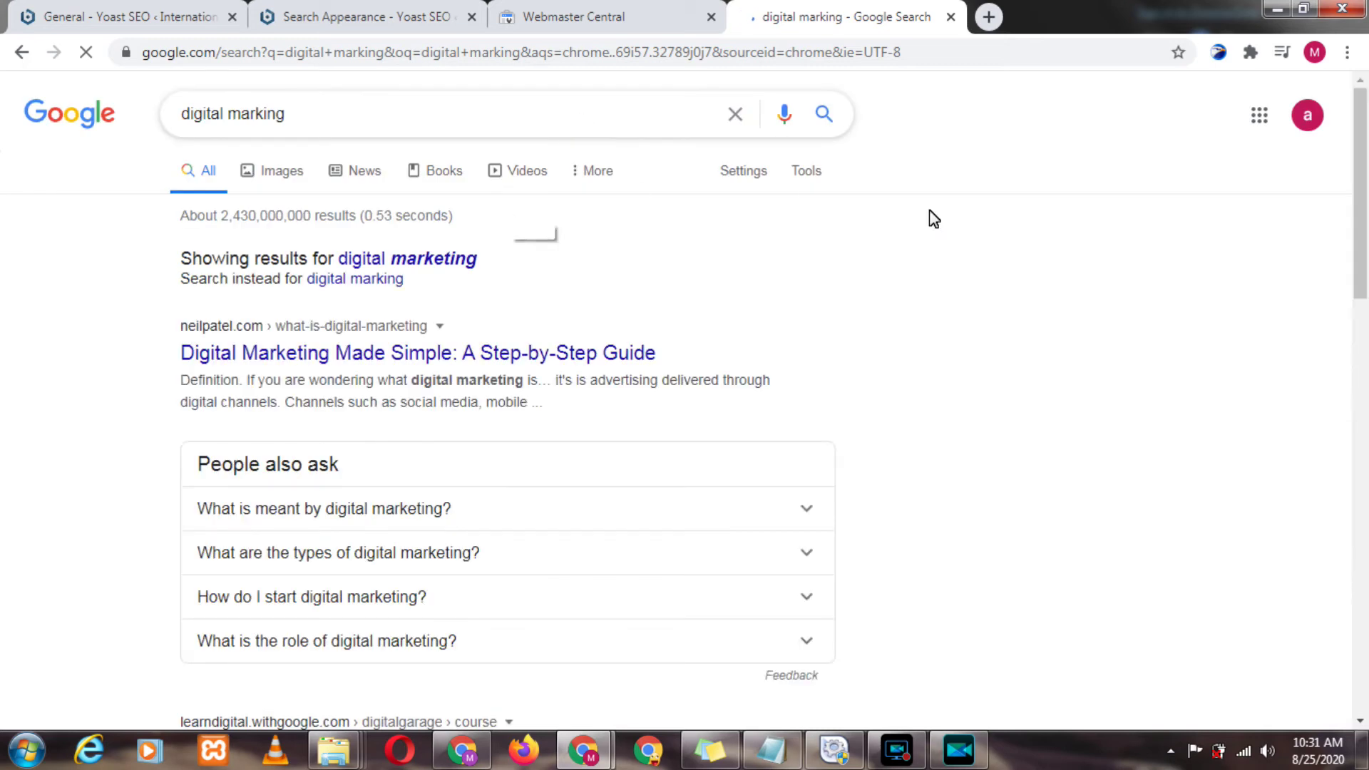
left_click_drag(1366, 174, 1366, 385)
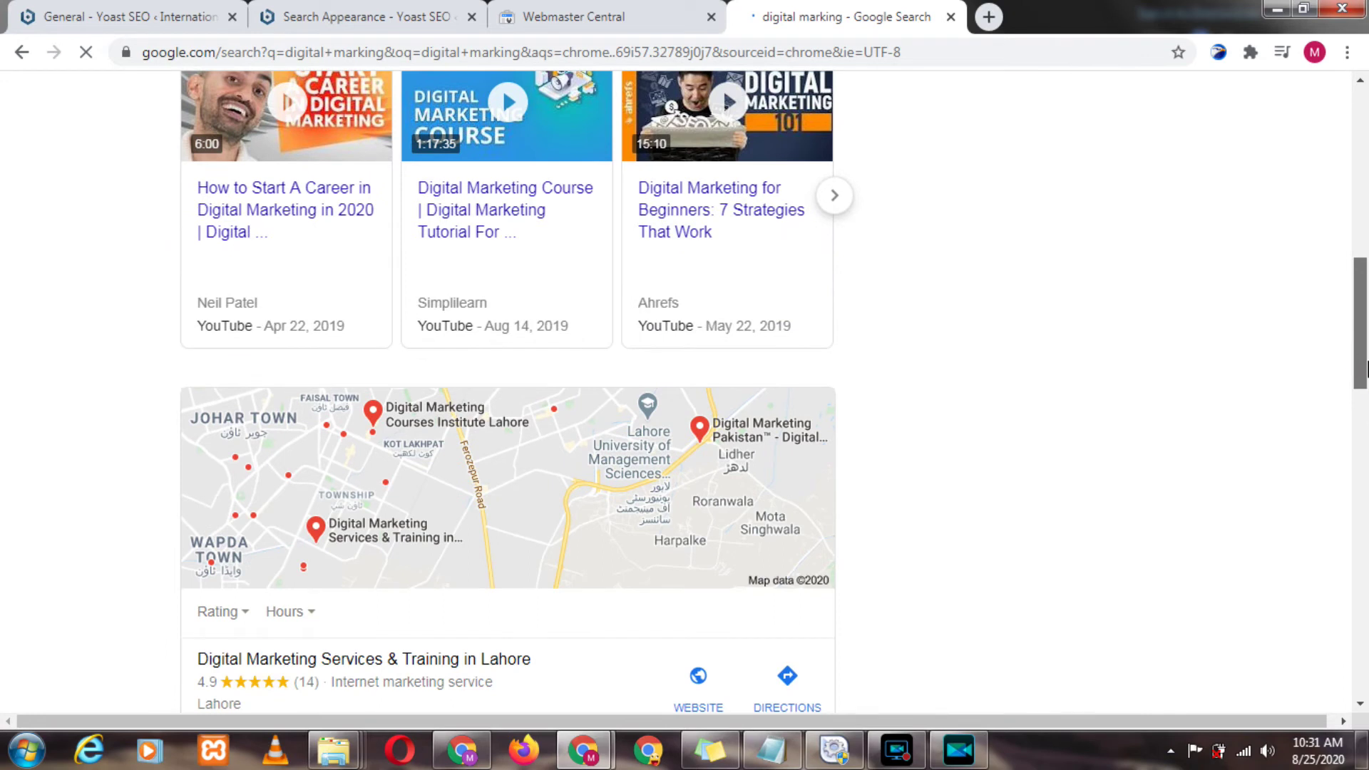
- Examine the Fiverr listing in the Google results, highlighting its description snippet beneath the page title
left_click_drag(1363, 378, 1365, 546)
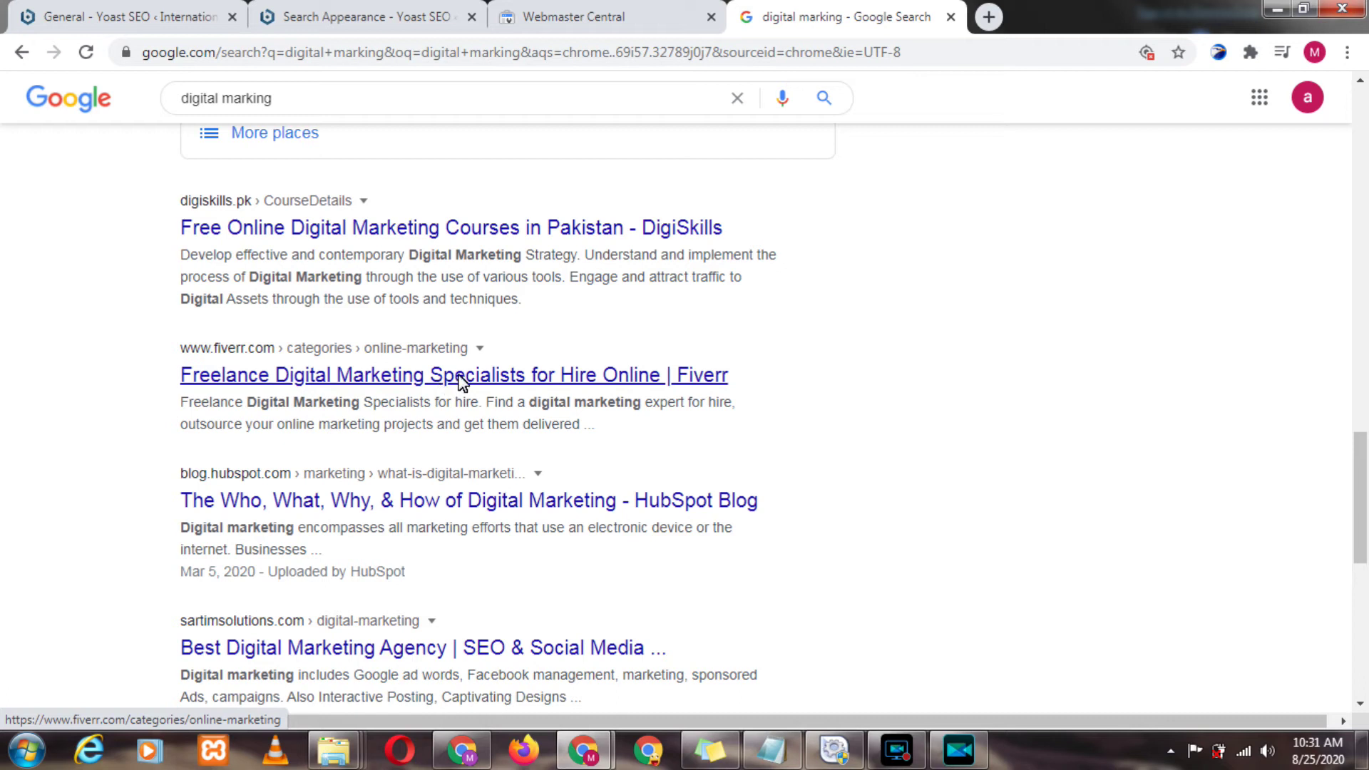
left_click_drag(583, 428, 222, 414)
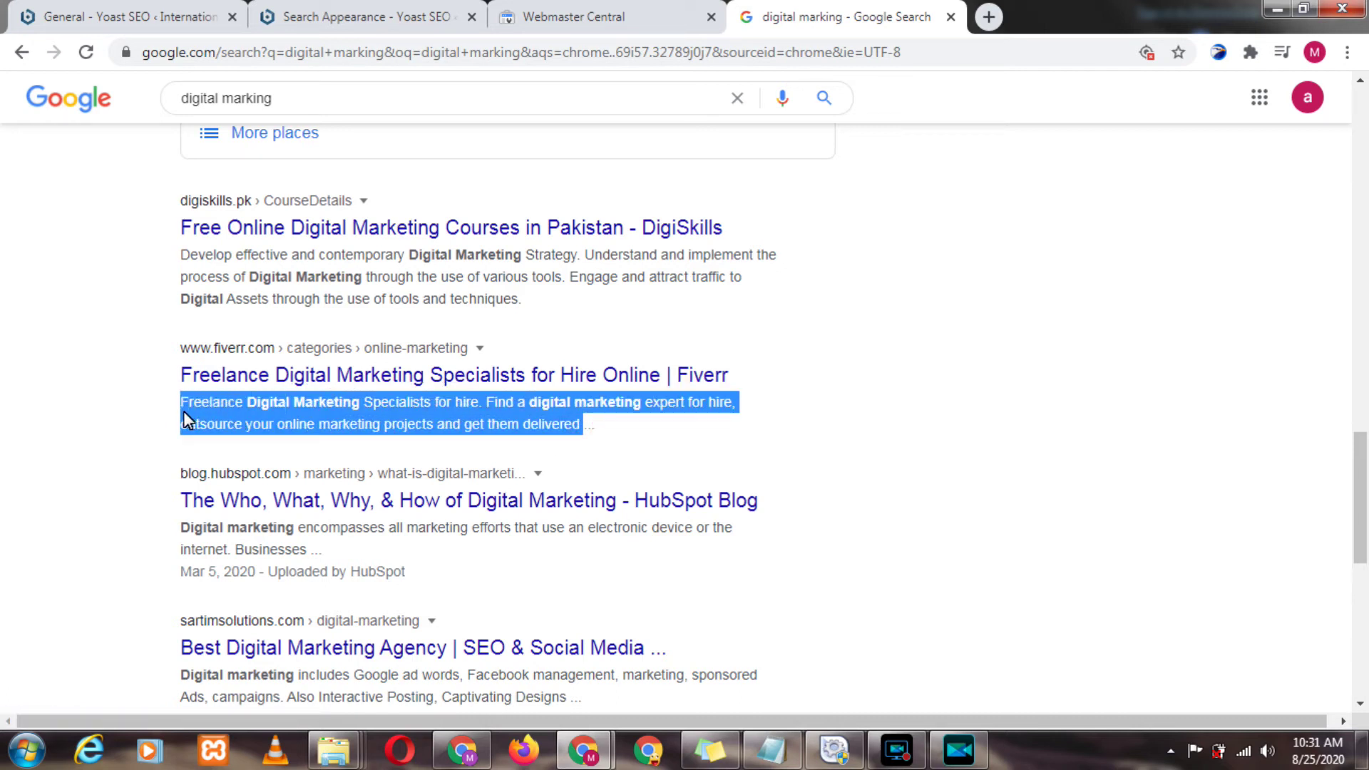
left_click(273, 426)
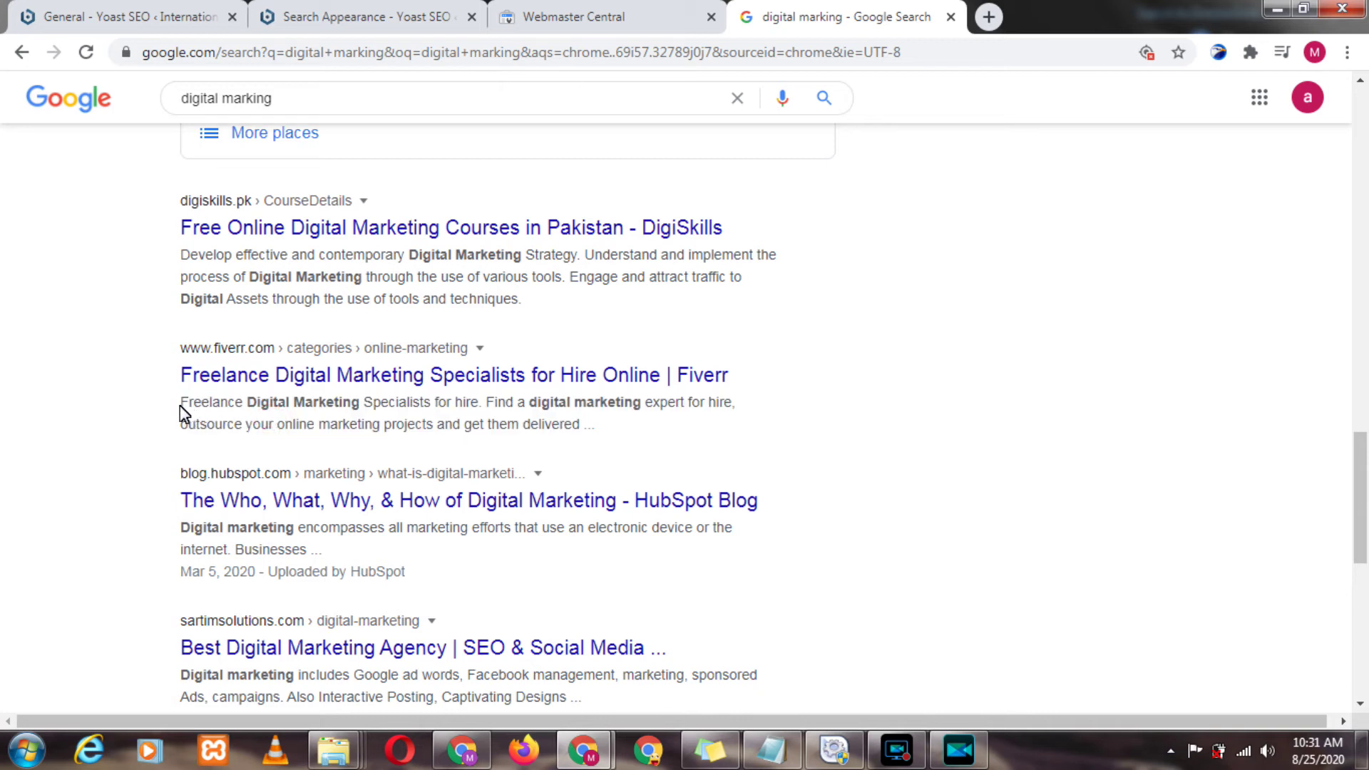
left_click_drag(180, 405, 590, 444)
left_click(599, 435)
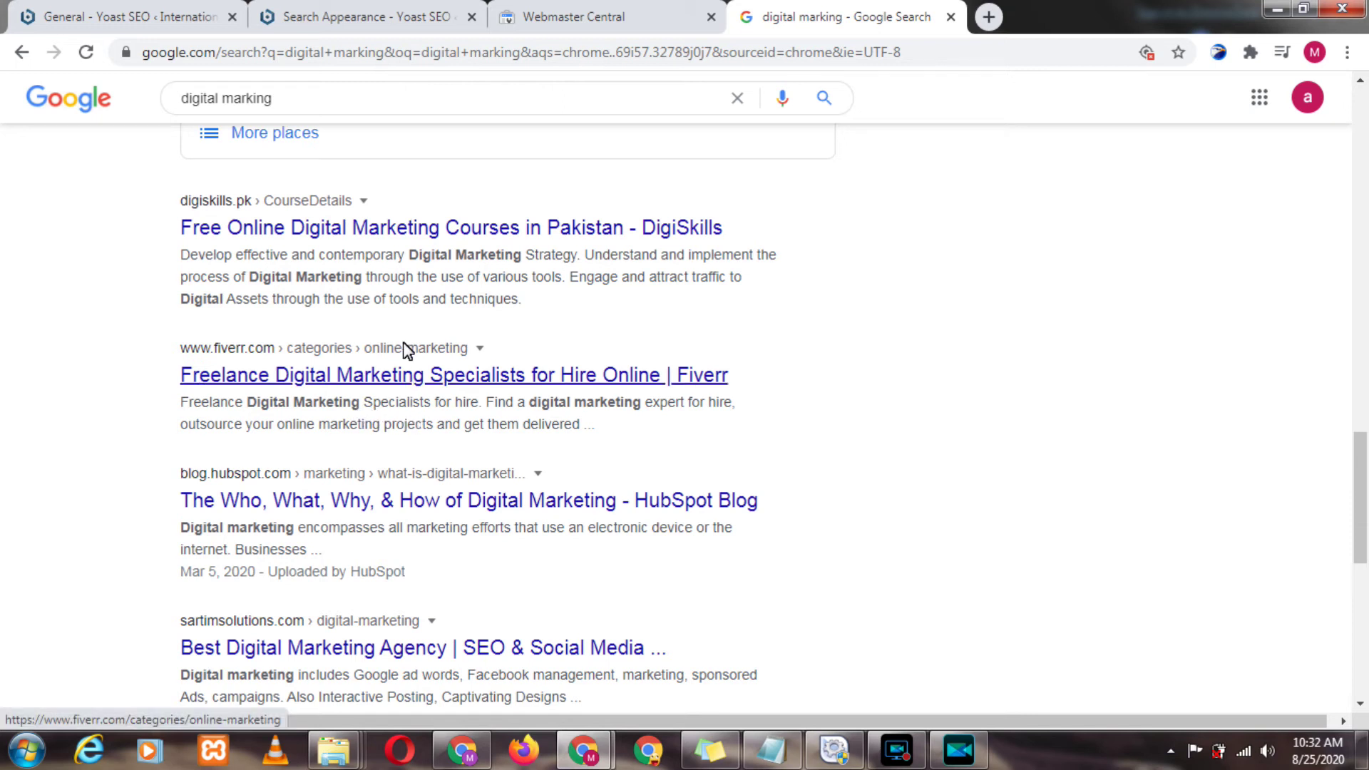
- Compare Yoast's title separator options with the Fiverr listing in the Google results and set the separator to the vertical bar (|)
left_click(365, 15)
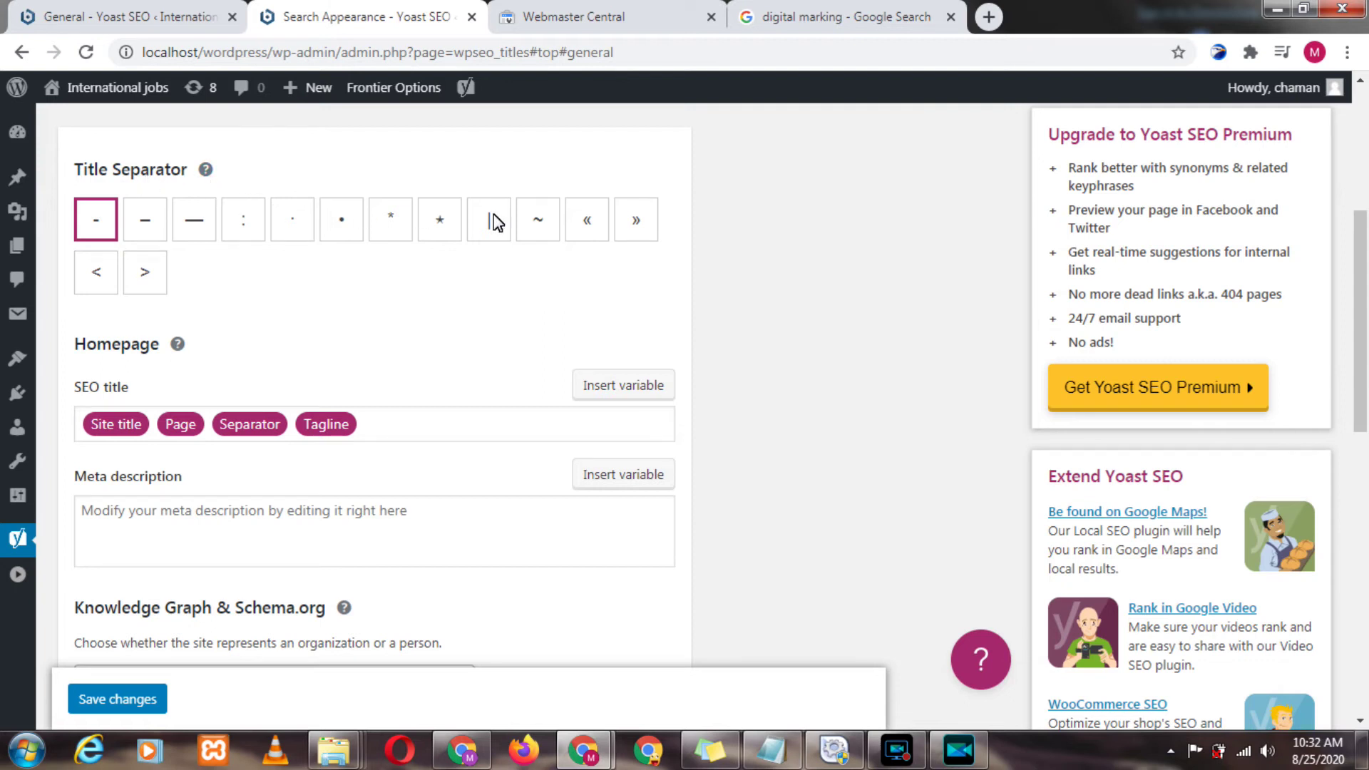
left_click(801, 16)
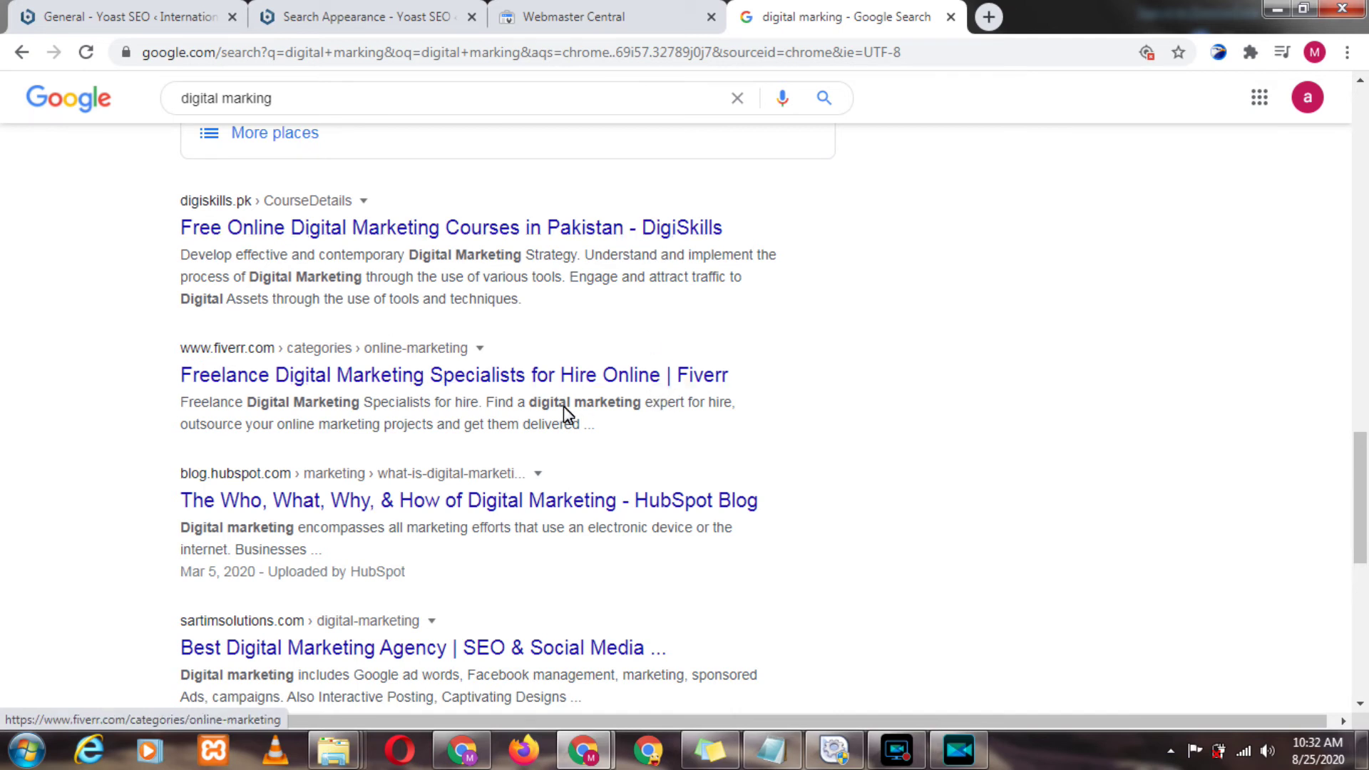
left_click(373, 10)
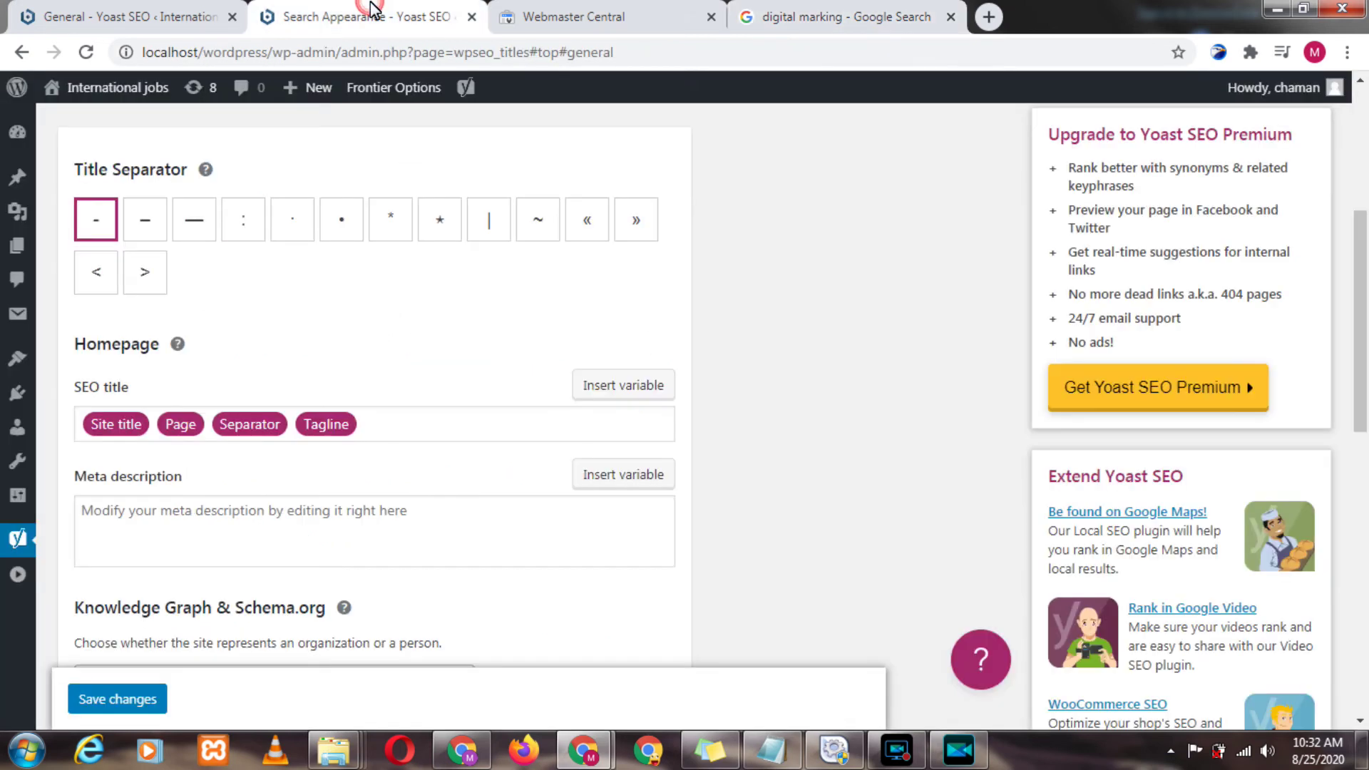
left_click(486, 224)
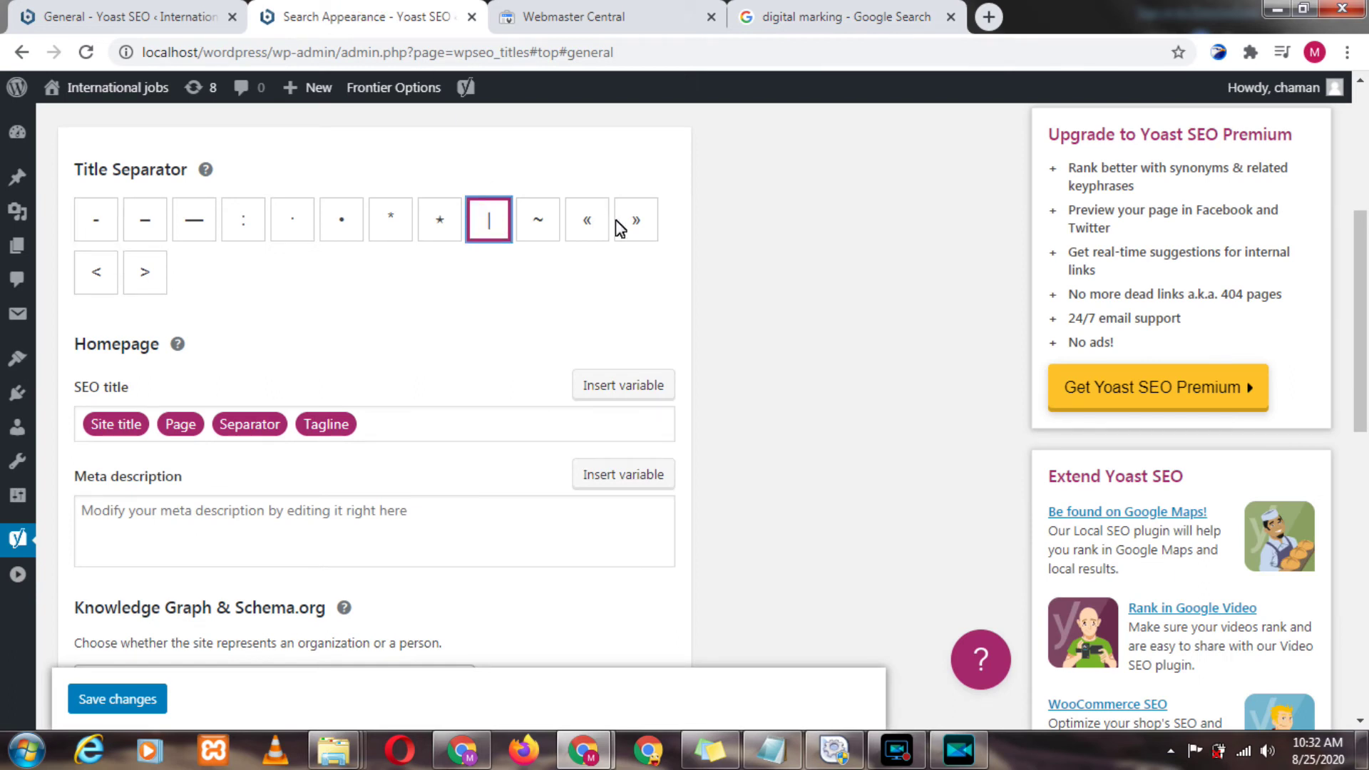
left_click(635, 222)
left_click(493, 223)
- Remove all the default variables from the homepage SEO title
left_click_drag(1362, 278, 1364, 314)
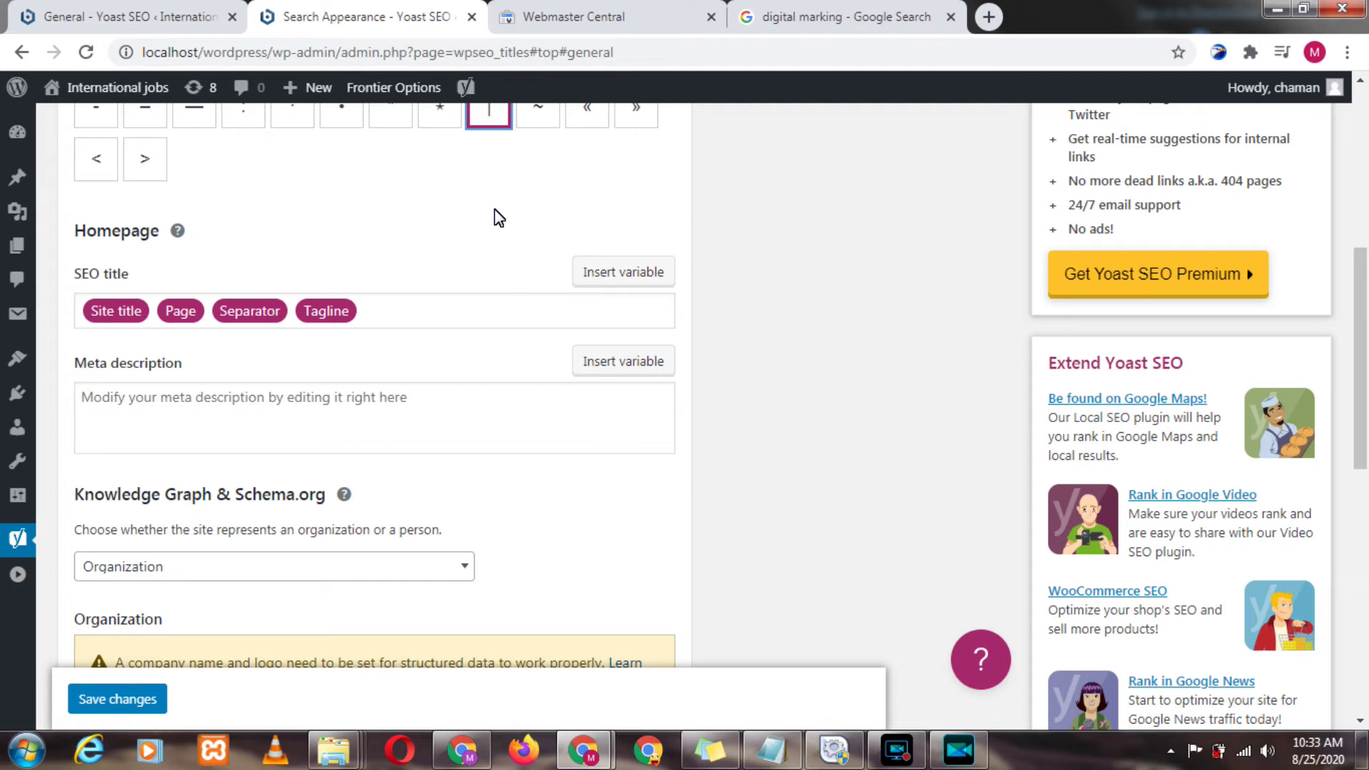
left_click(438, 315)
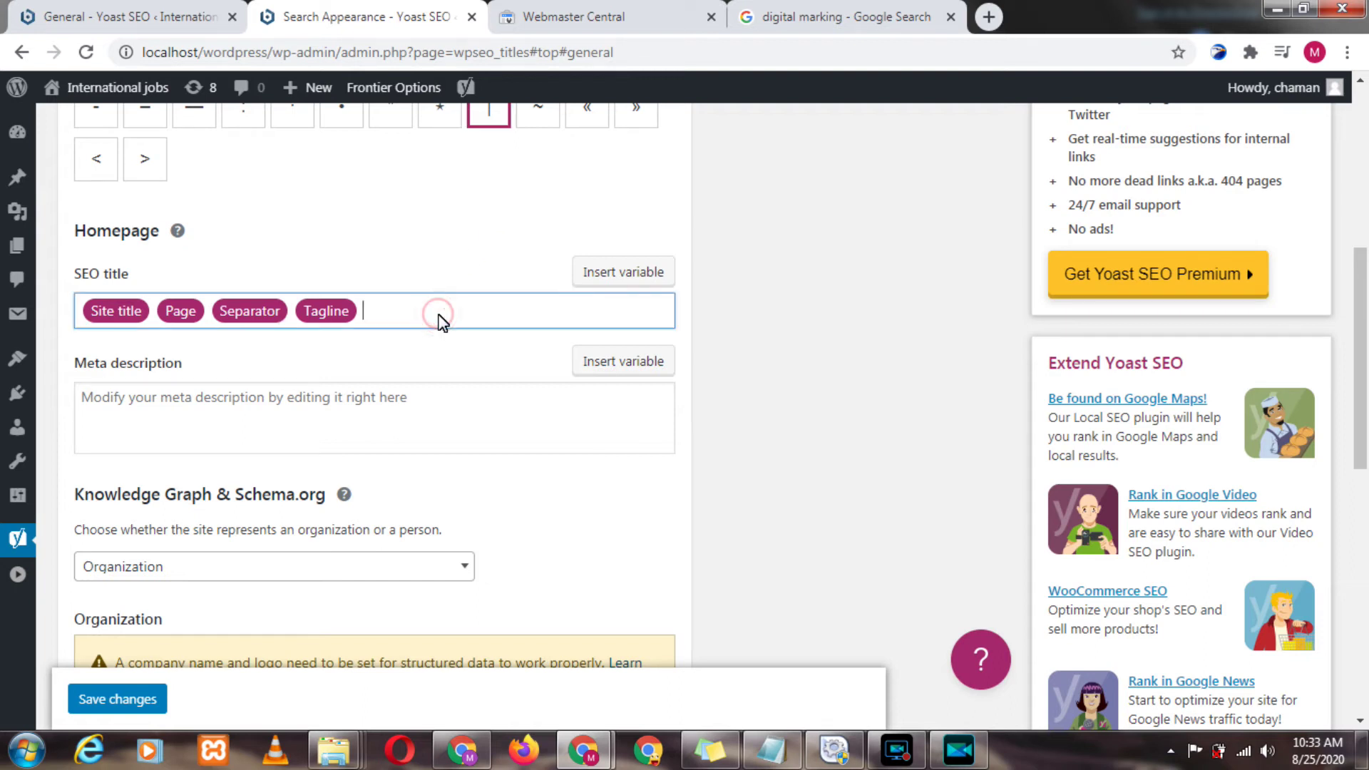
key("BackSpace")
key("BackSpace")
key("BackSpace")
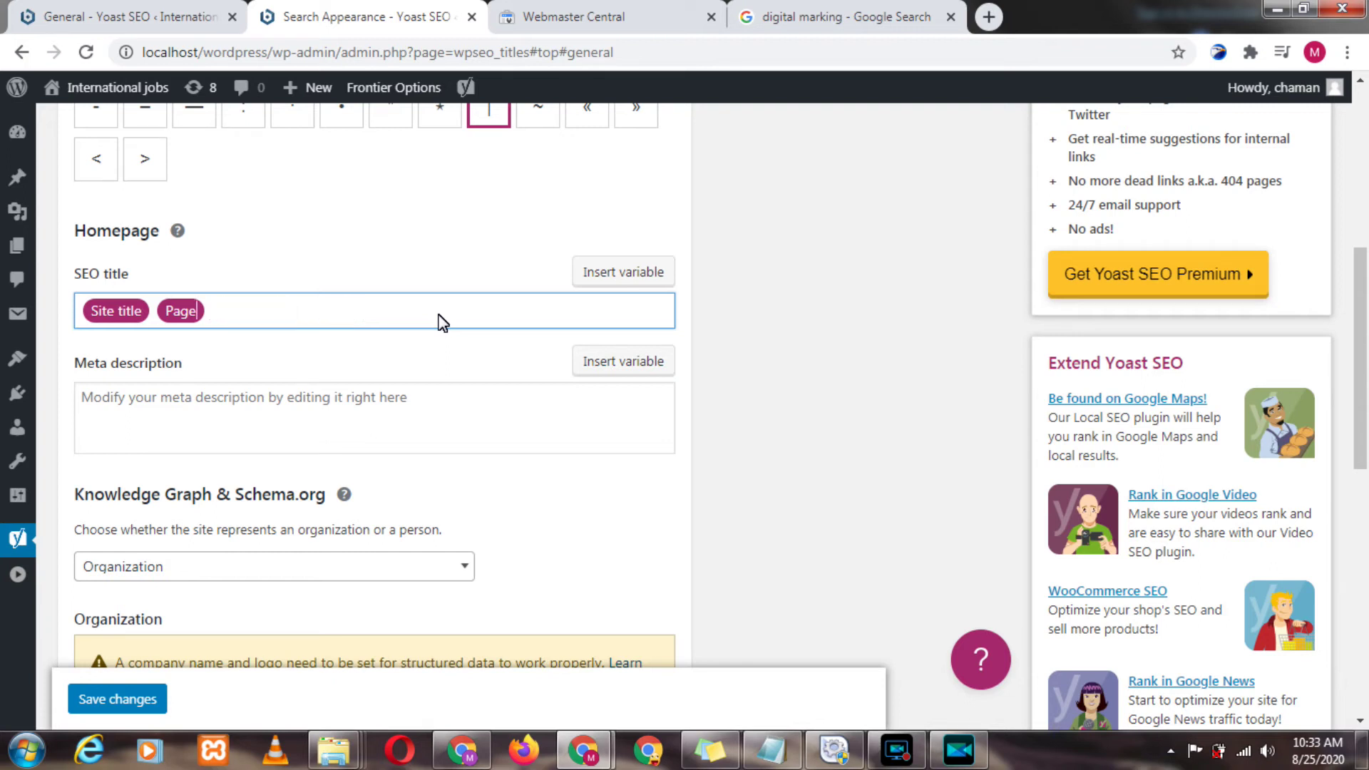
key("BackSpace")
key("BackSpace")
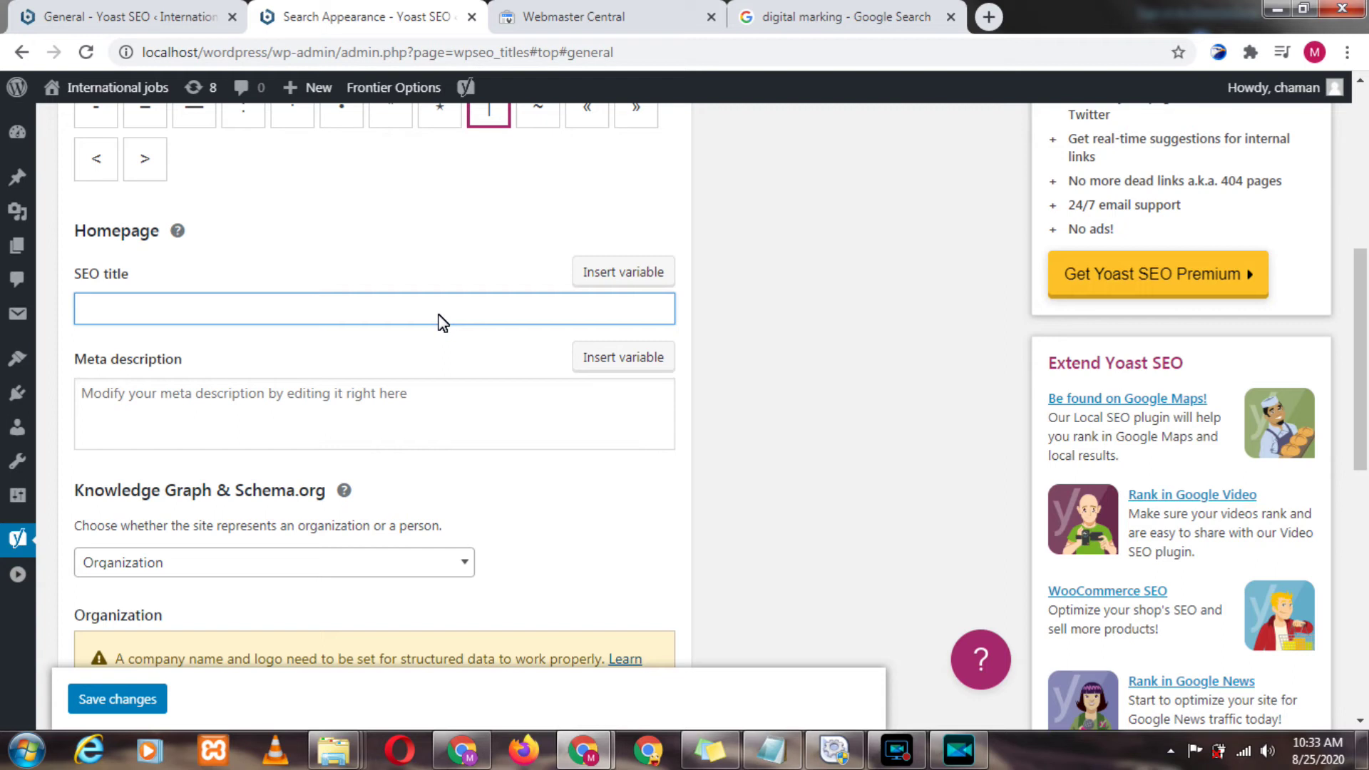
- Enter "updated jobs | internation all jobs in pakistan" as the homepage SEO title
type("updated jobs")
type("| internn")
key("BackSpace")
type("ation ")
type("all ")
type("jobs")
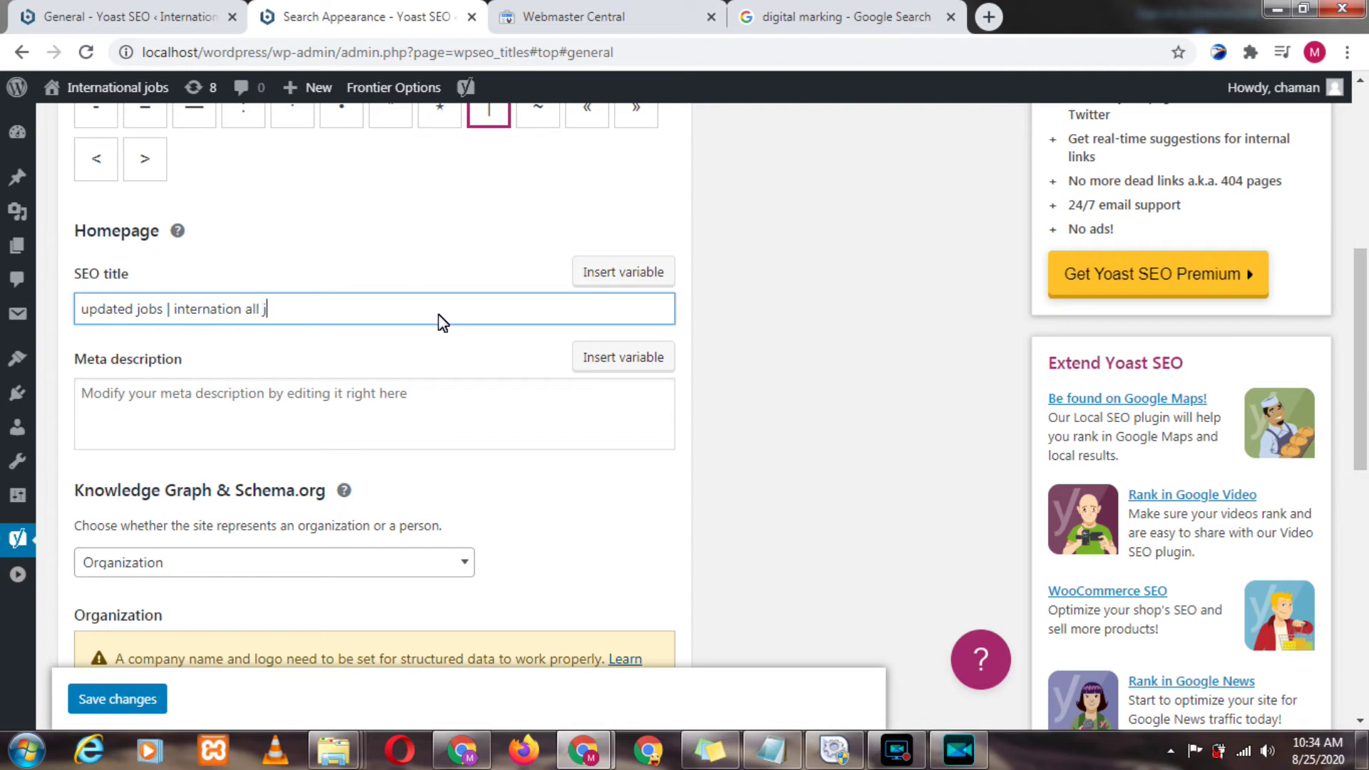
type(" in pakistan")
- Point out the homepage SEO title and the meta description field beneath it
left_click(401, 425)
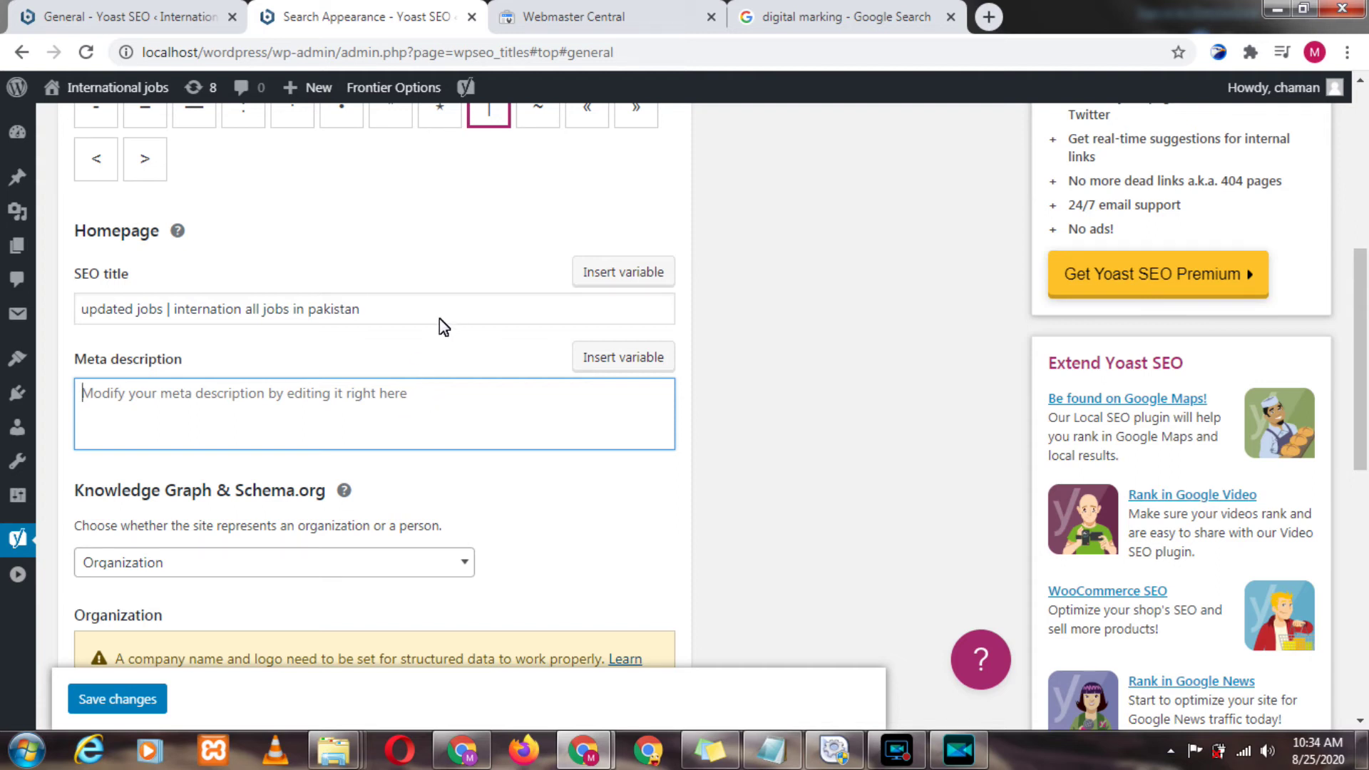
left_click(400, 309)
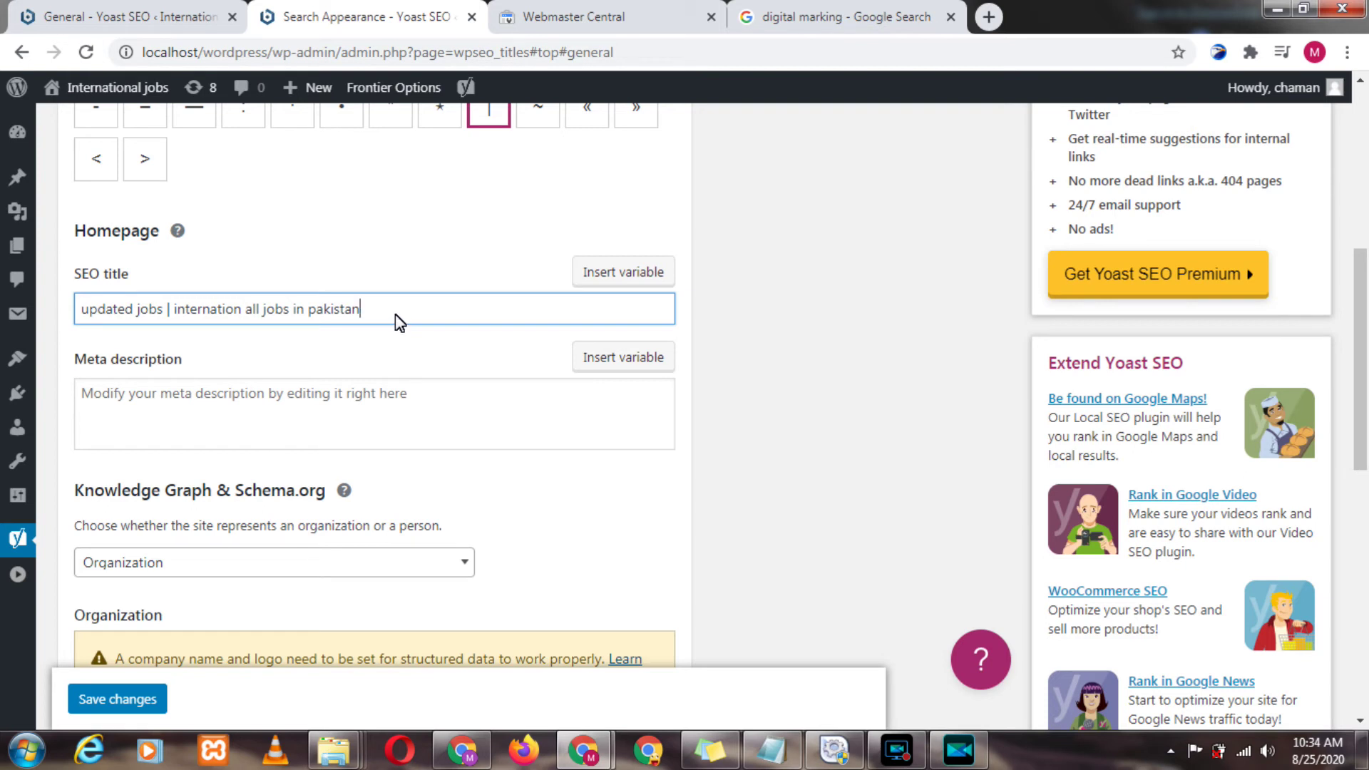
left_click(400, 405)
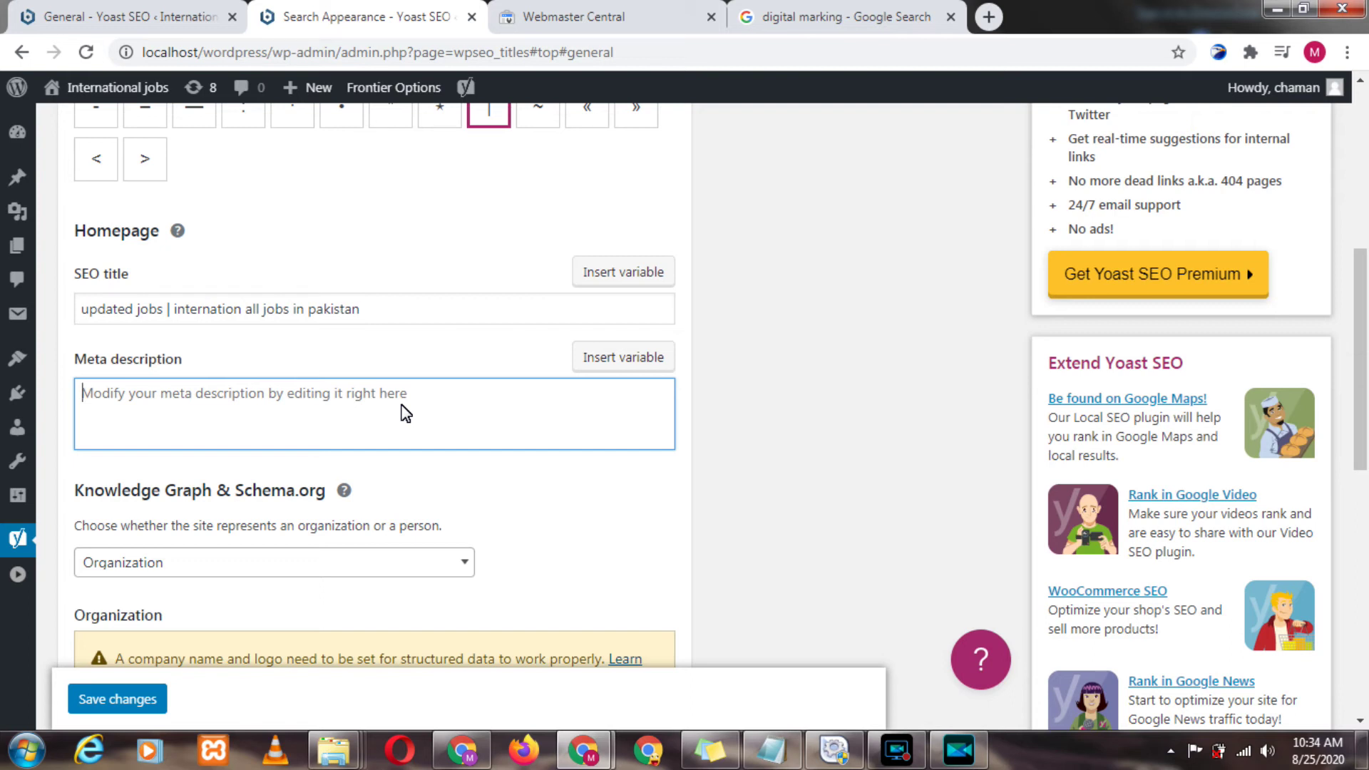
left_click(397, 395)
- Review the Knowledge Graph site type choices, keep Organization, and show the organization name and logo fields
scroll(1367, 431, "down", 2)
scroll(1367, 432, "down", 1)
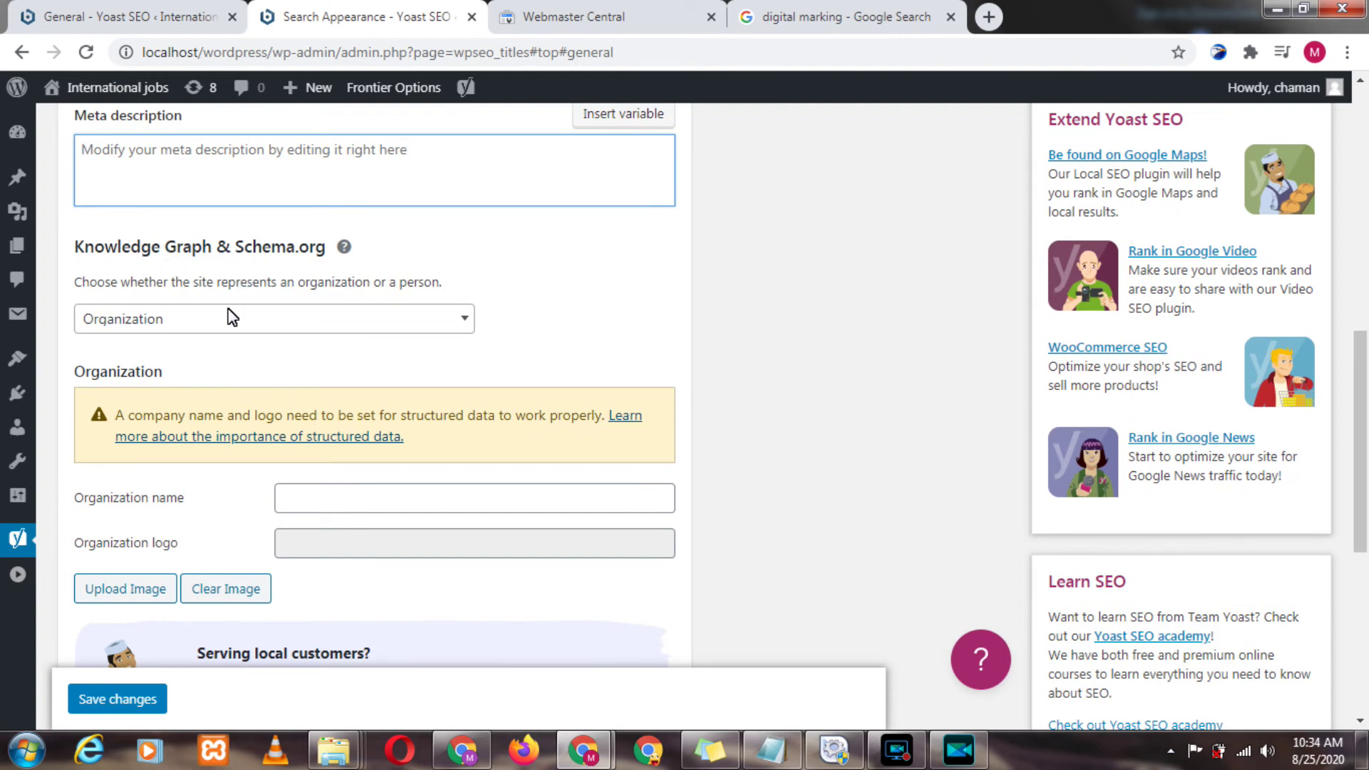
left_click(419, 325)
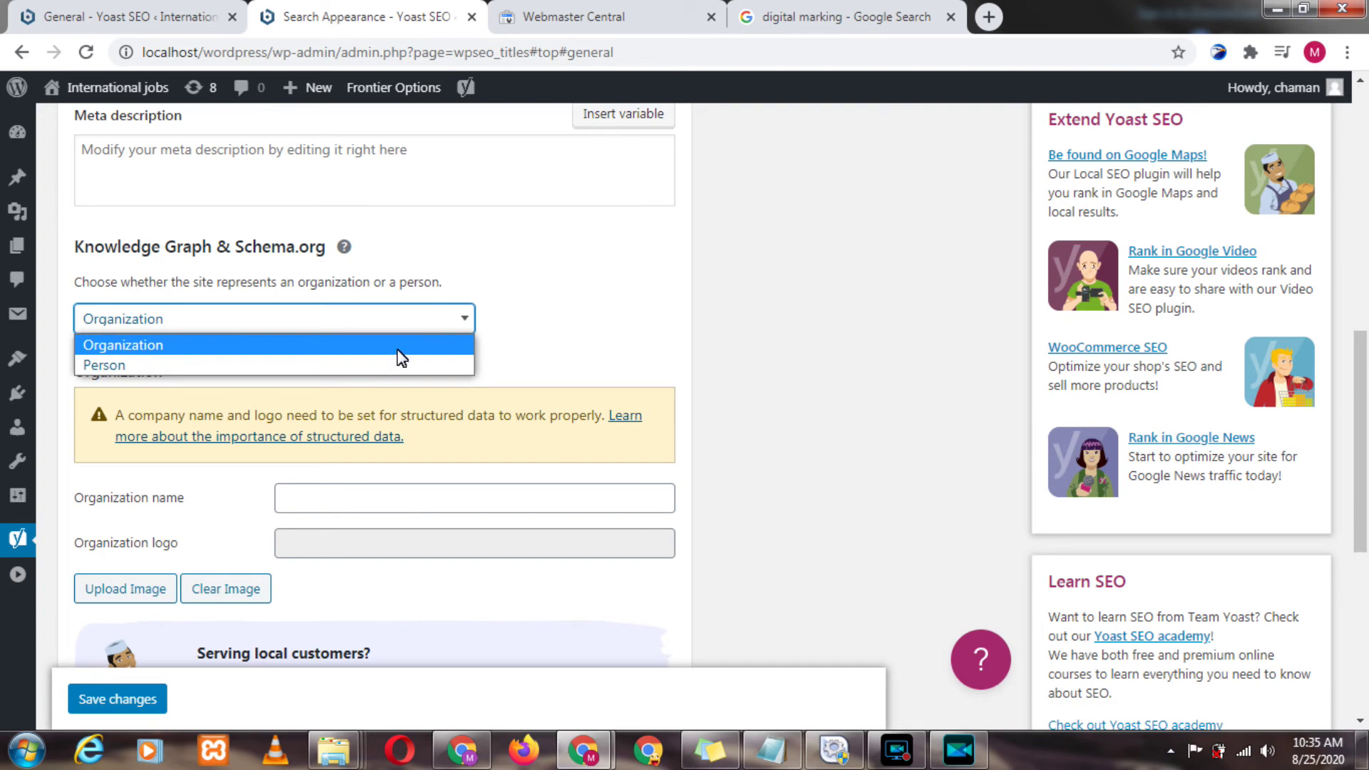
left_click(400, 348)
left_click_drag(1361, 374, 1366, 417)
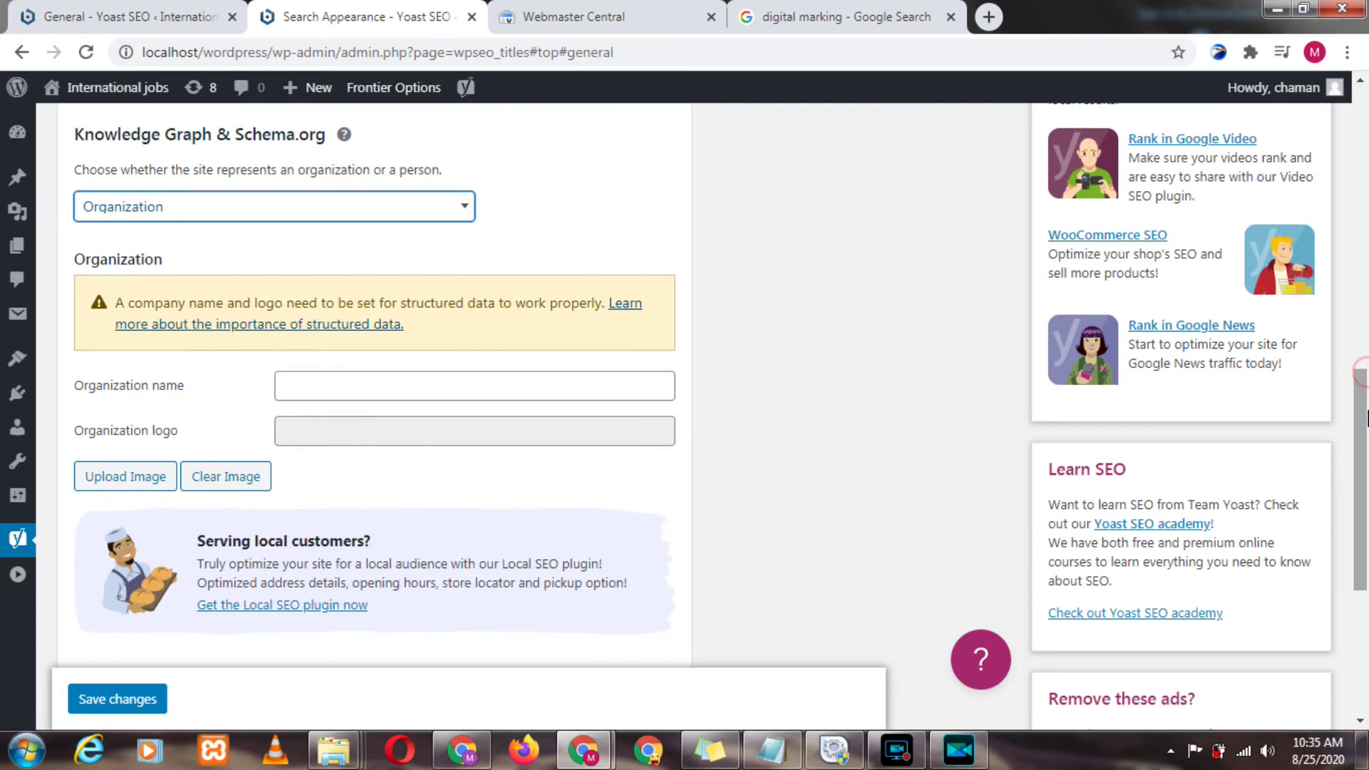
left_click(435, 397)
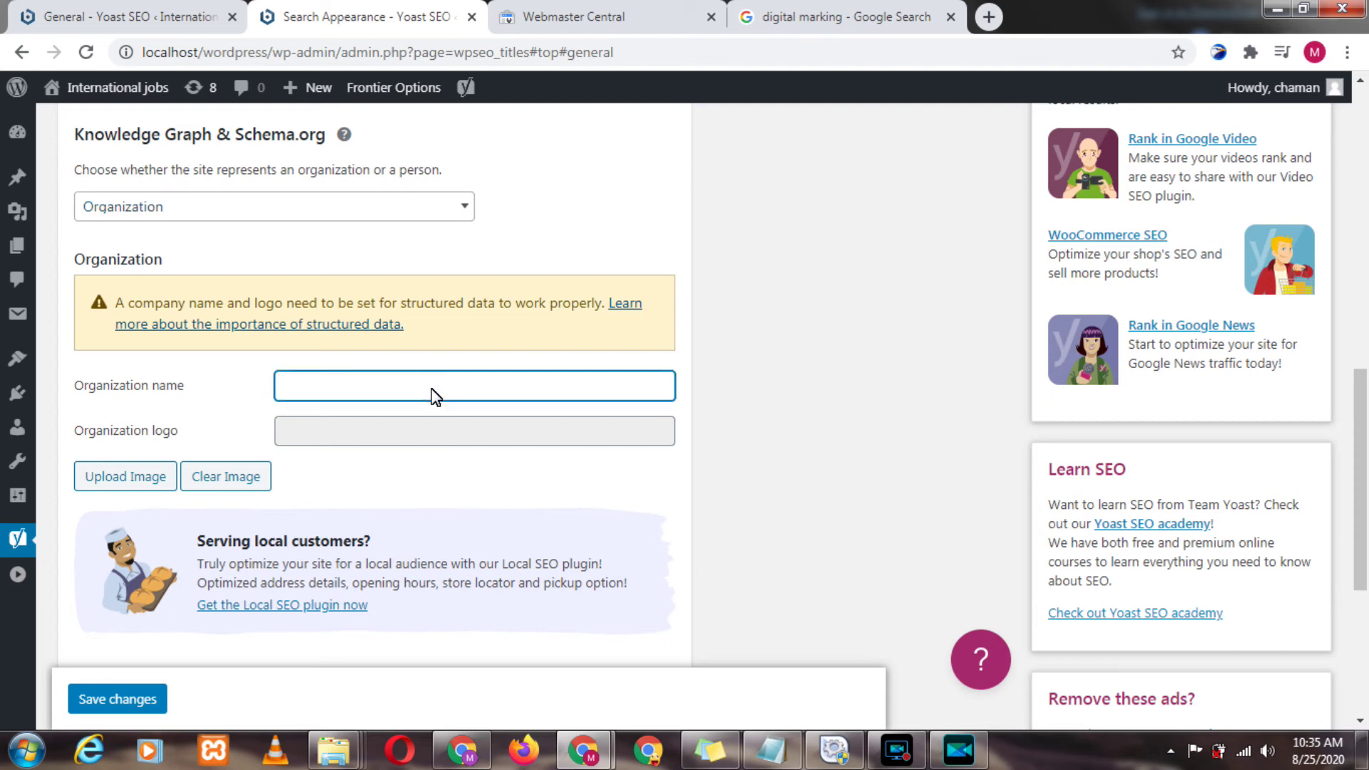
left_click(412, 431)
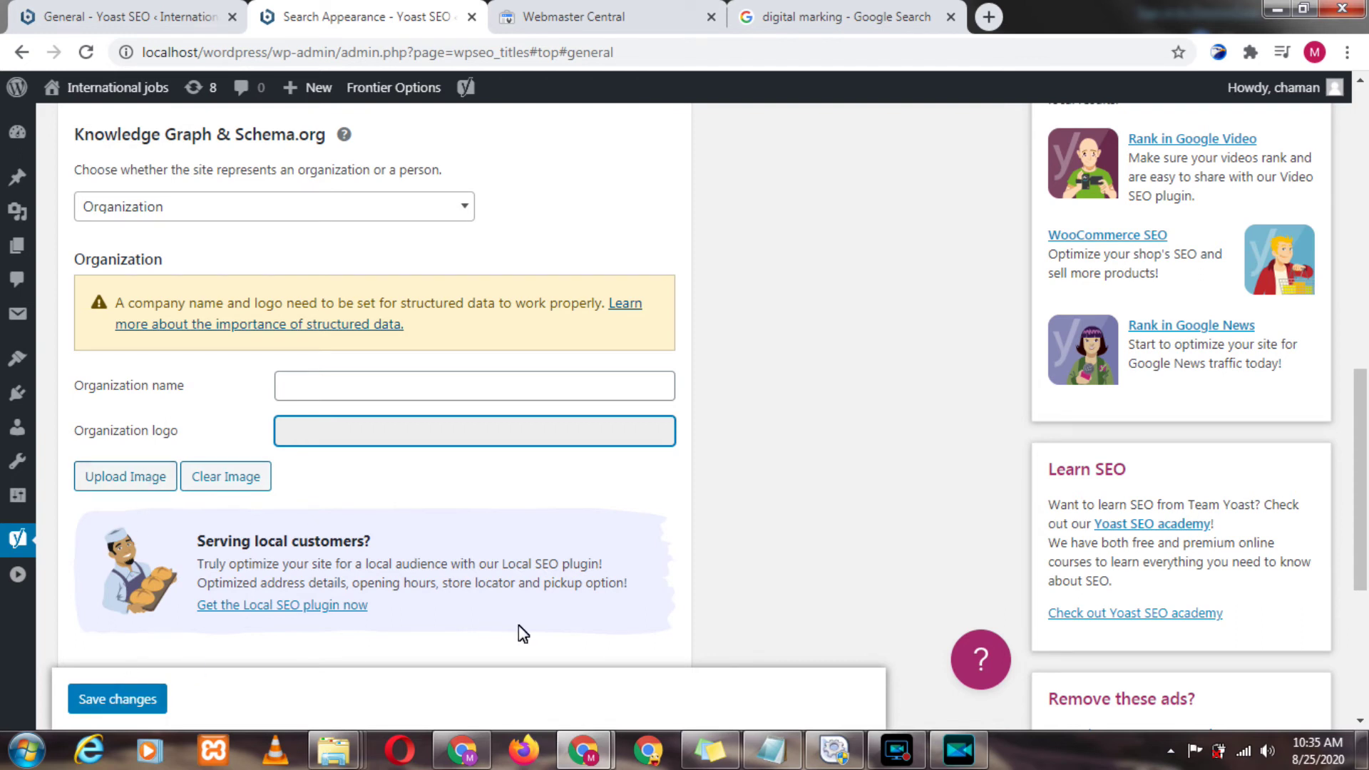
- Open the Content Types search appearance settings and look through the Posts options, from search visibility to the schema settings
left_click_drag(1360, 567, 1360, 300)
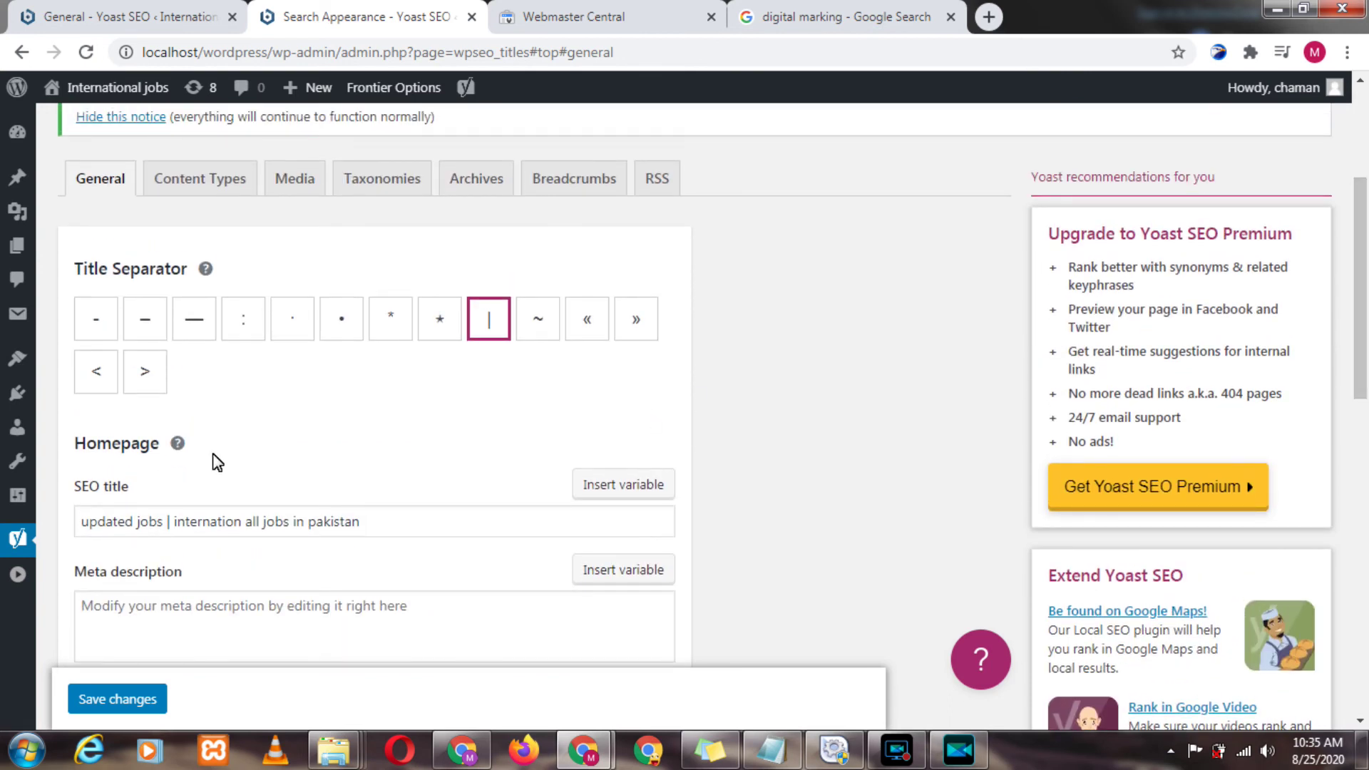
left_click(206, 183)
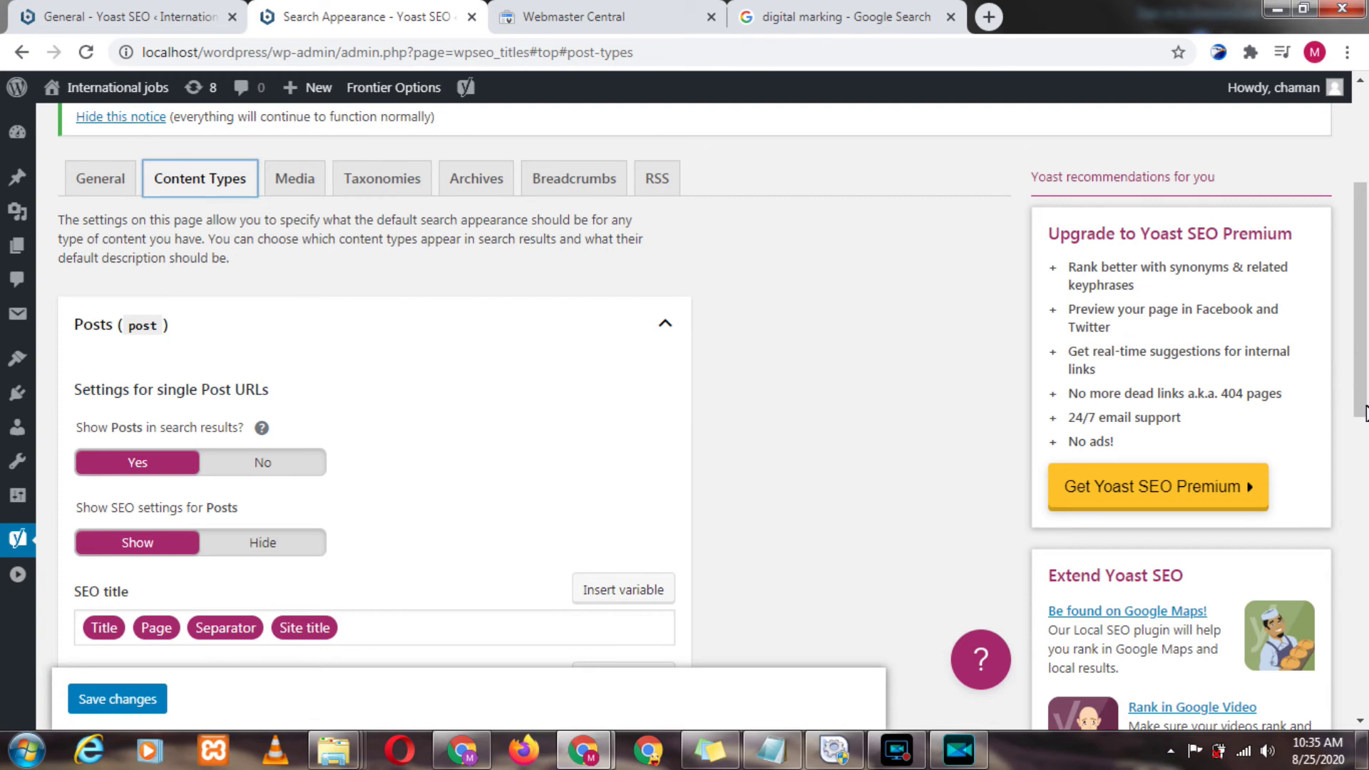
left_click(1364, 435)
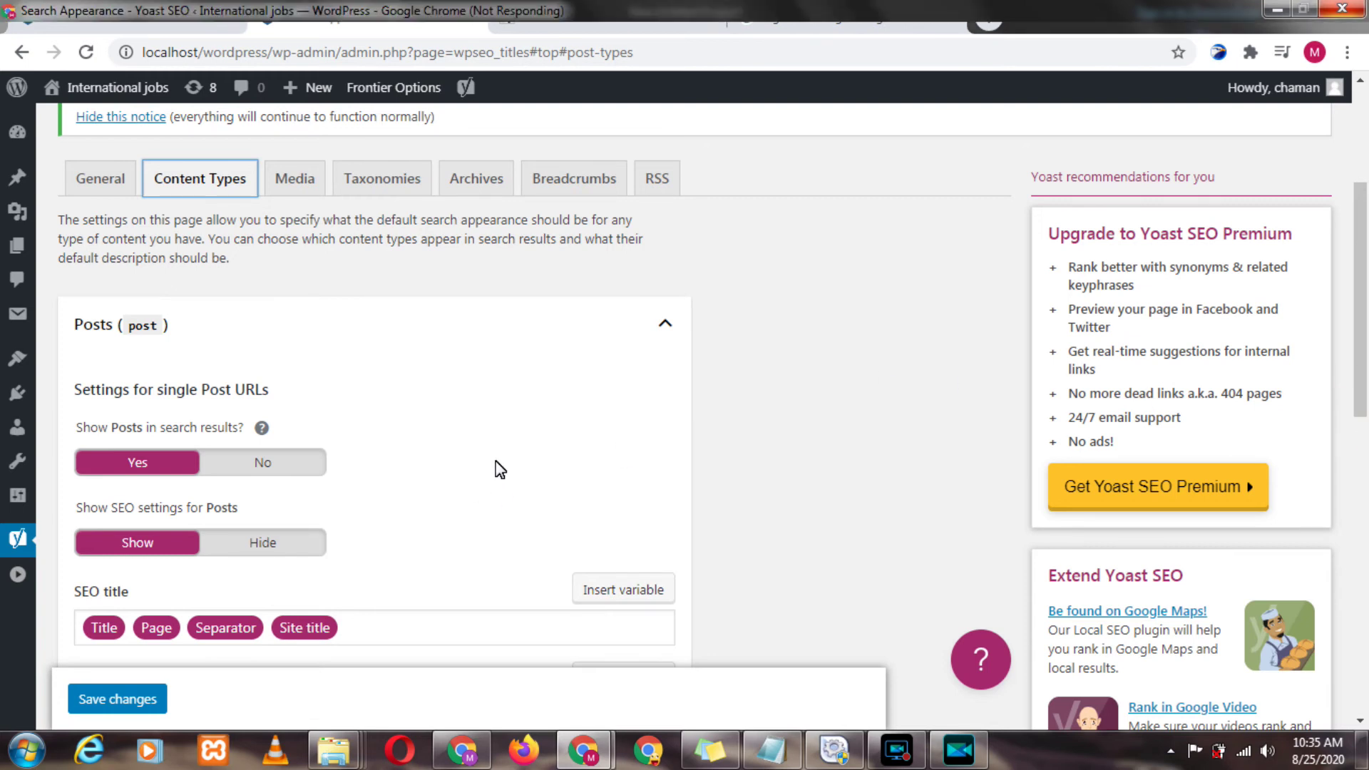
scroll(476, 463, "down", 2)
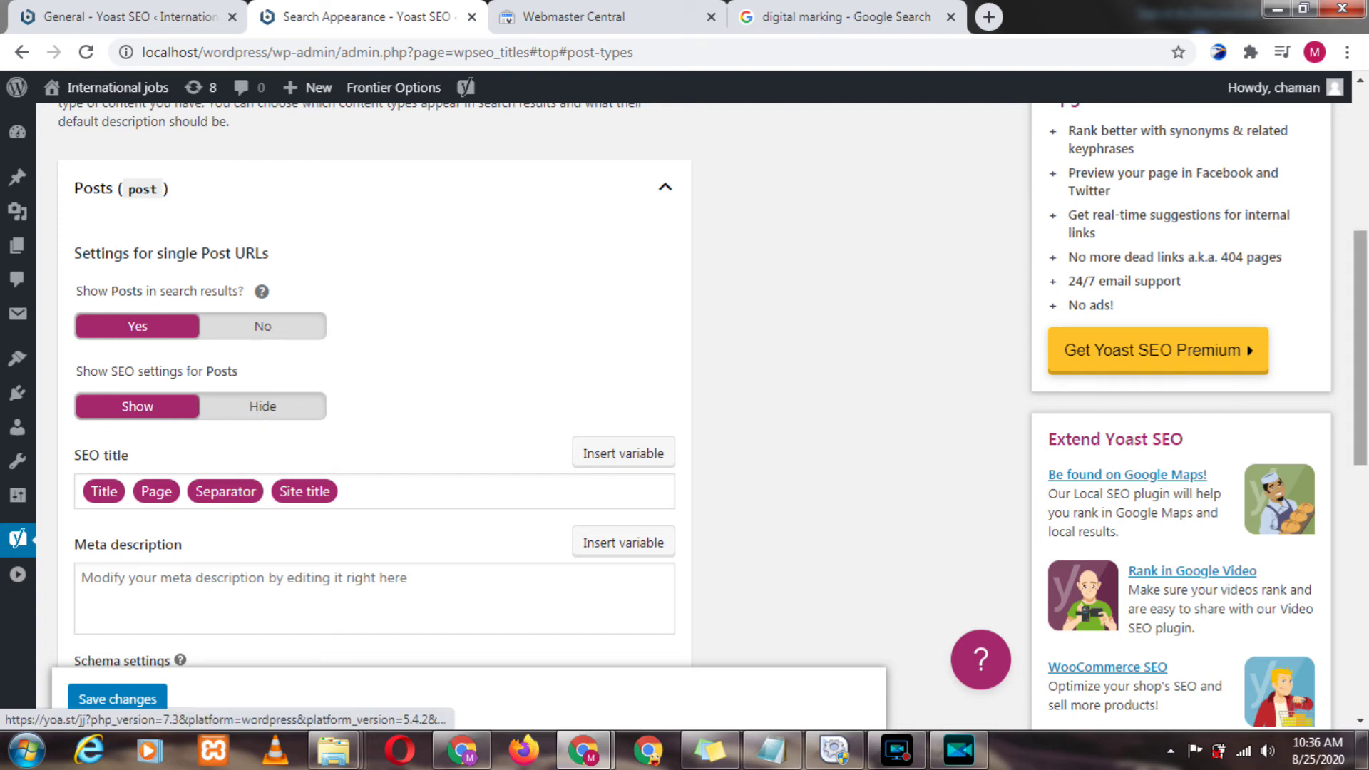
scroll(1366, 406, "down", 3)
scroll(1365, 406, "down", 1)
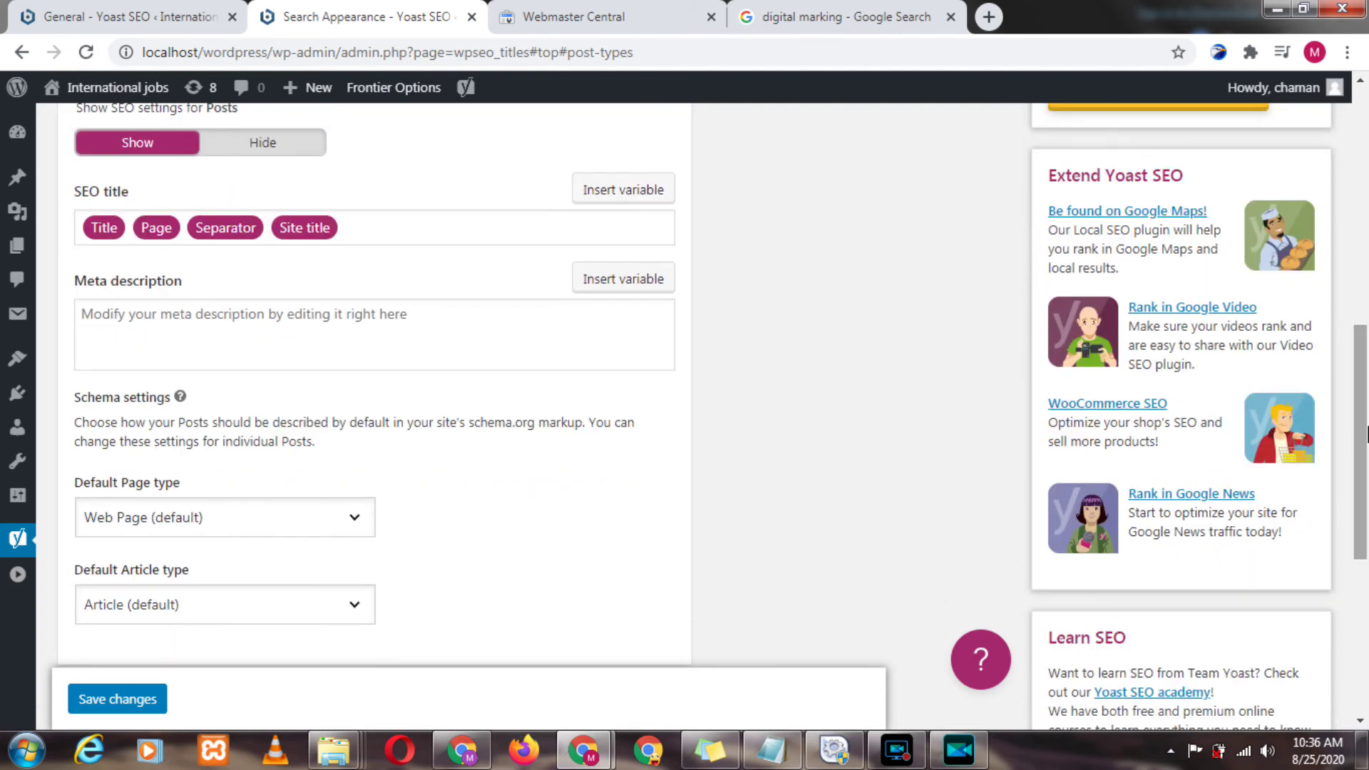
scroll(748, 300, "up", 2)
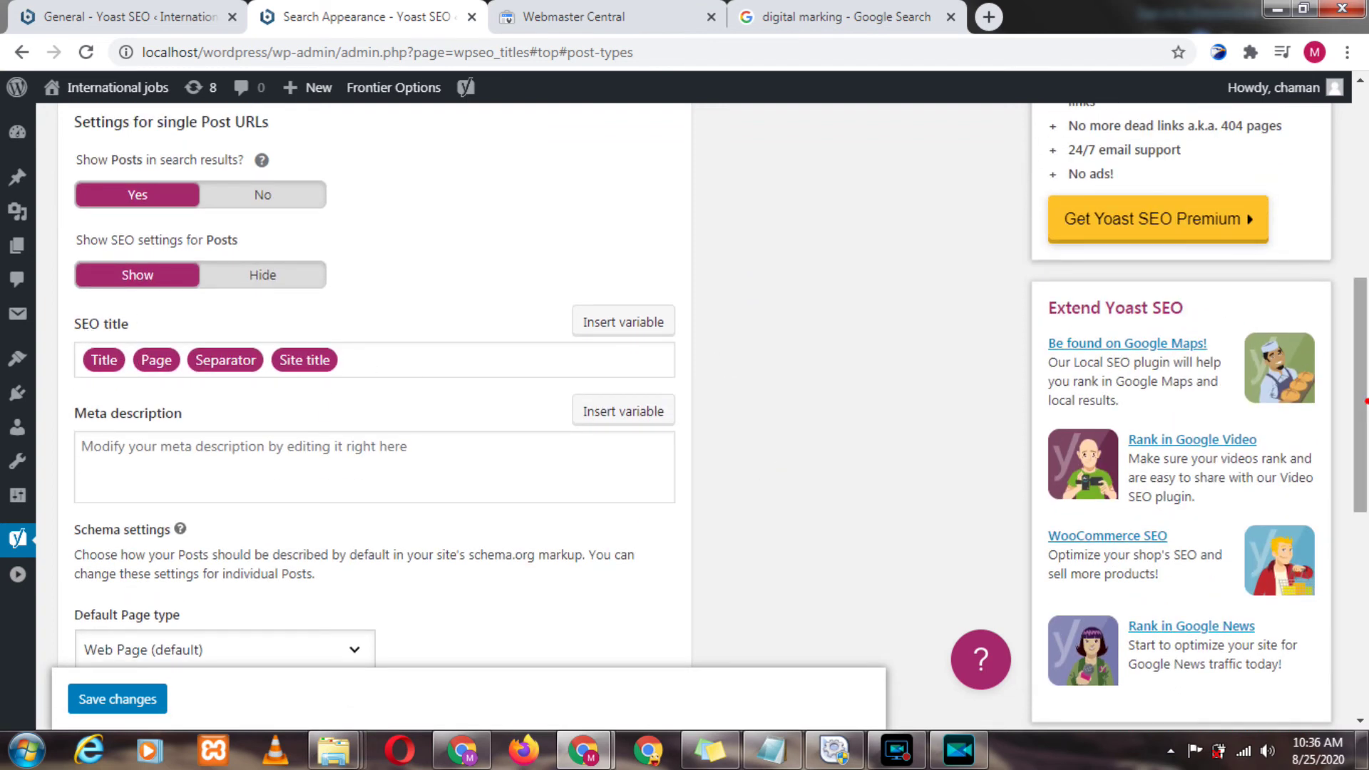
scroll(1361, 396, "up", 3)
left_click(145, 285)
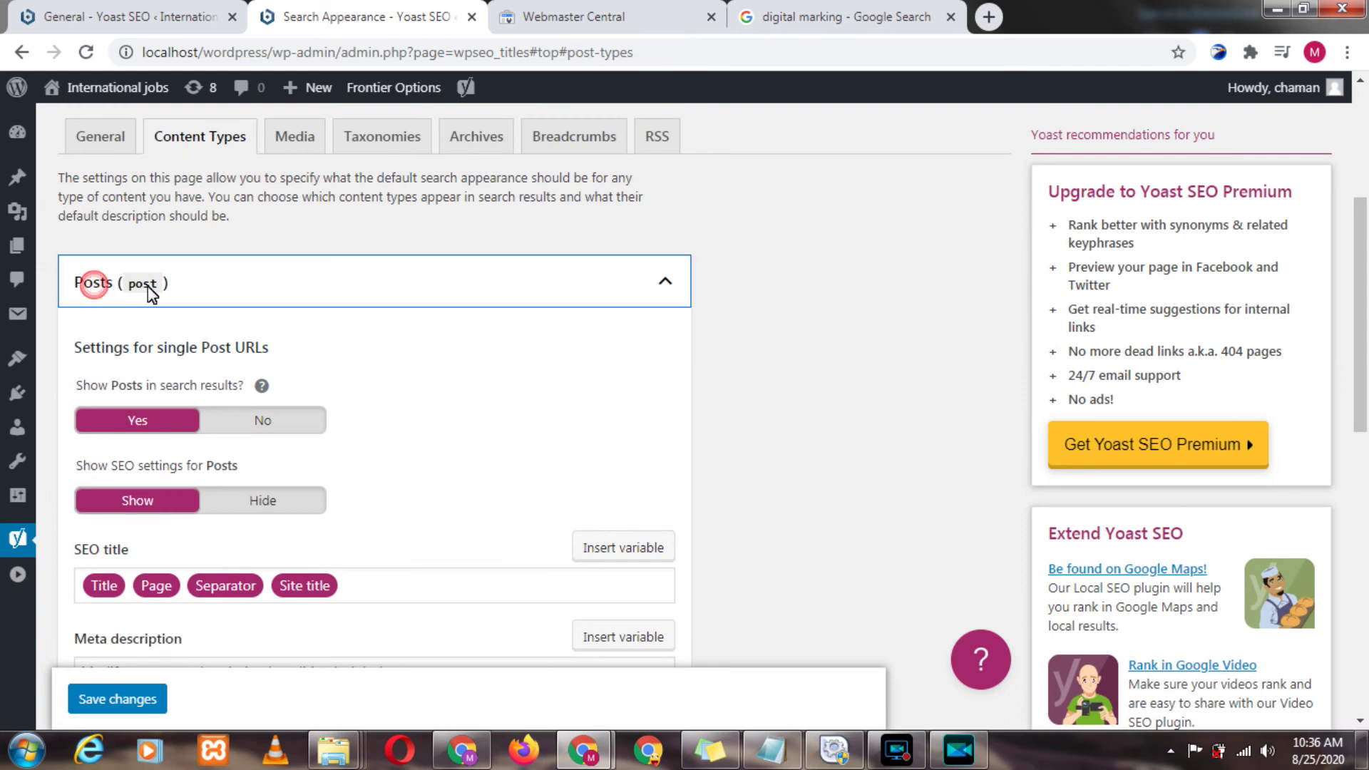
left_click(665, 281)
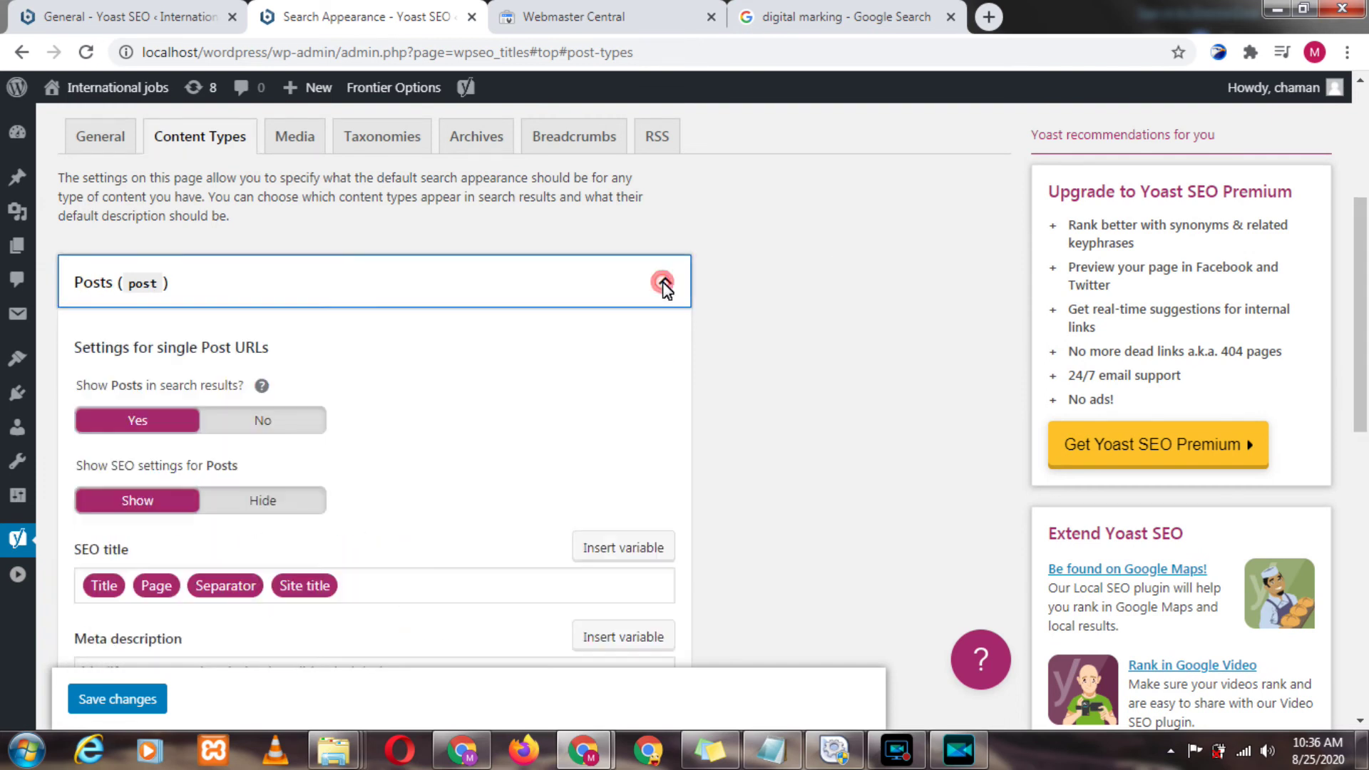
- Remove all the default variables from the SEO title for Posts
left_click_drag(1366, 269, 1365, 367)
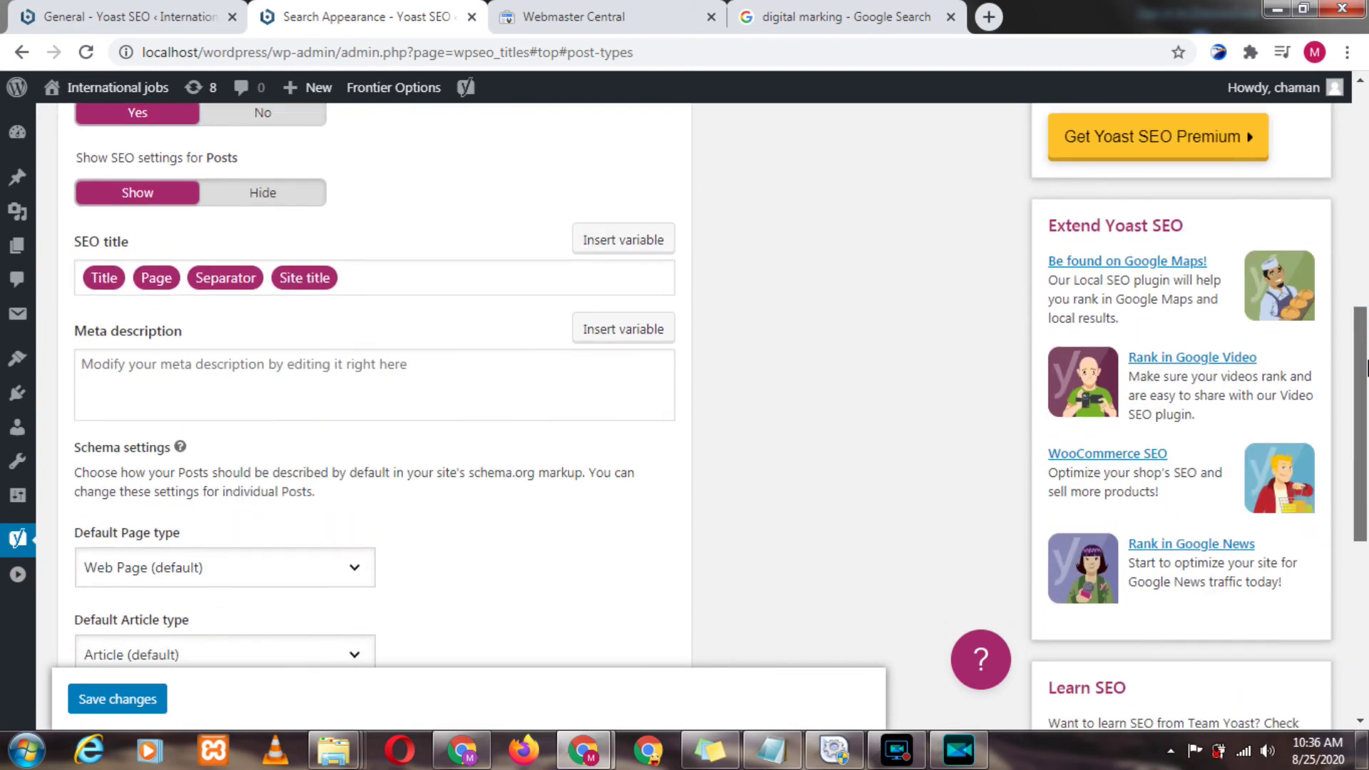
left_click(390, 293)
key("BackSpace")
key("BackSpace")
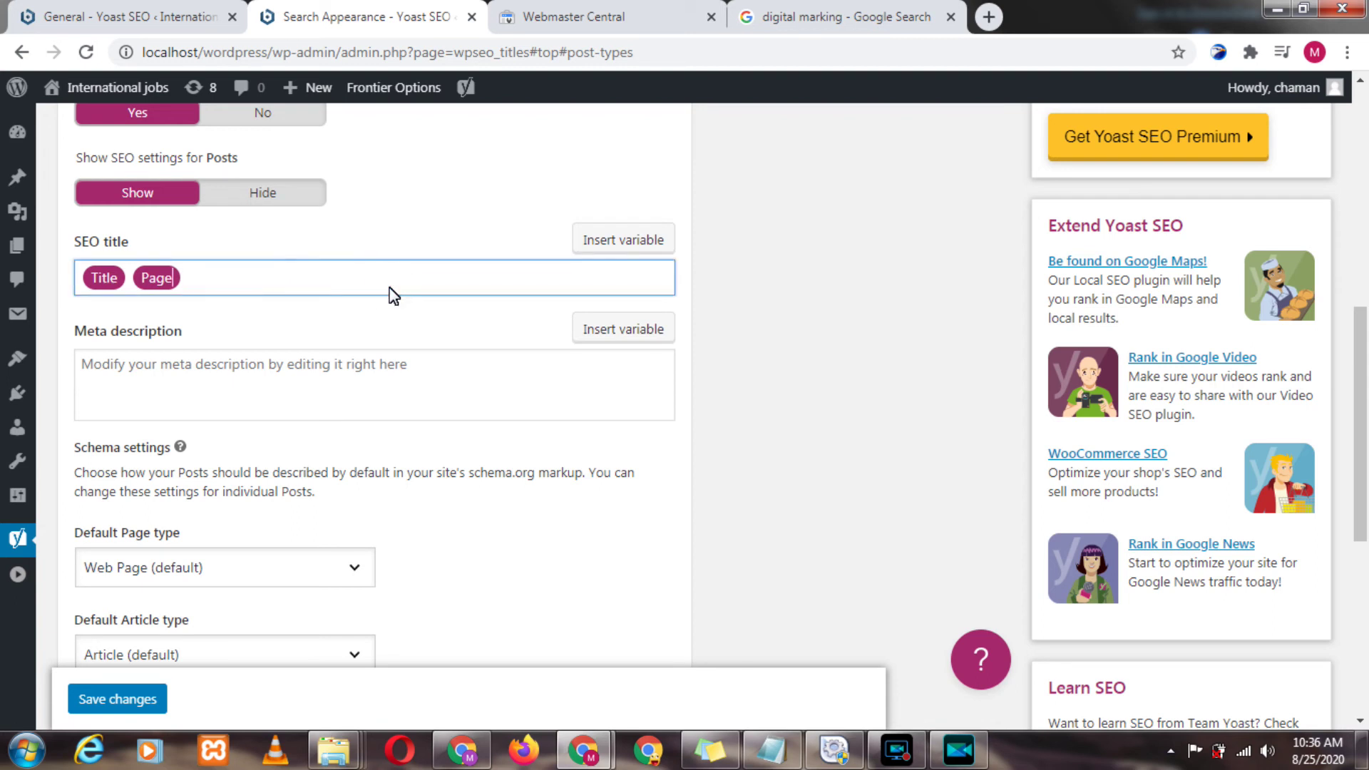
key("BackSpace")
key("BackSpace")
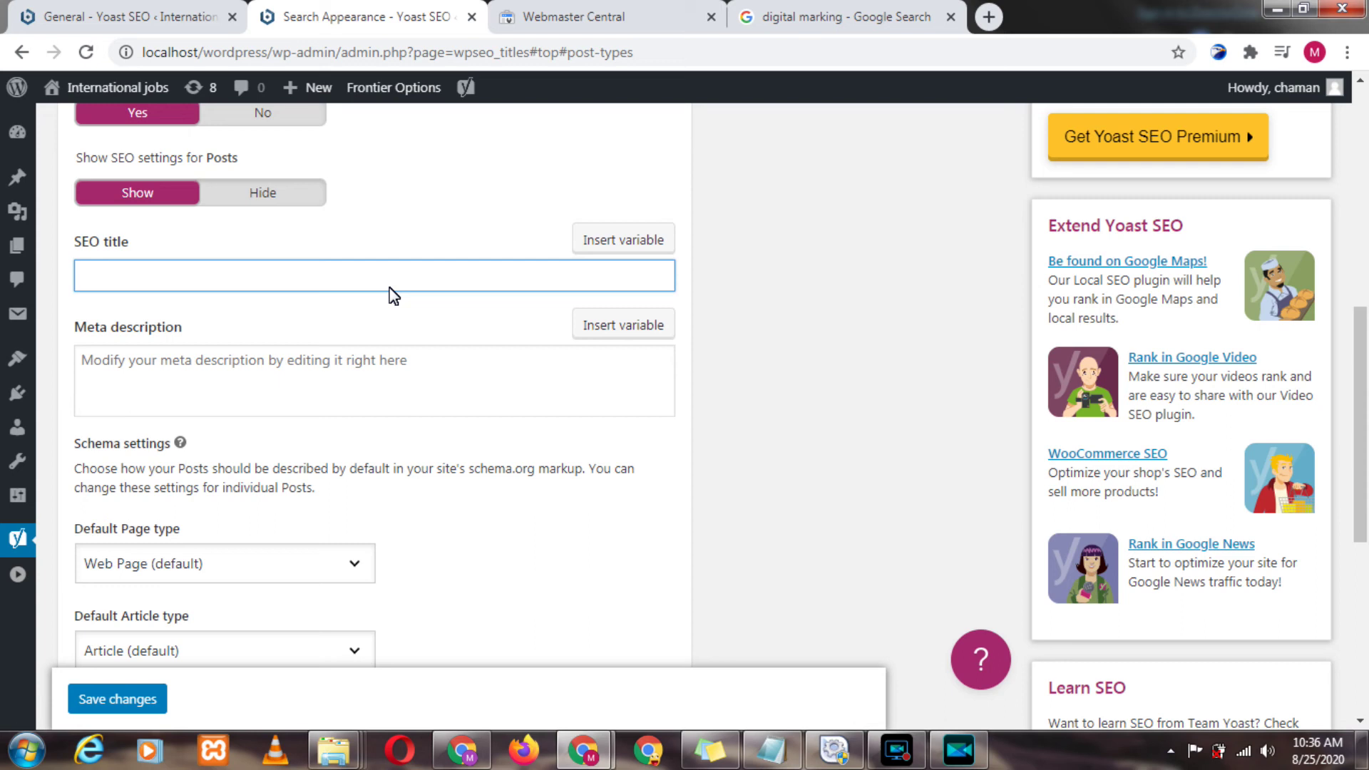
- Build the SEO title for Posts from the Title, Separator and Primary category variables, in that order
left_click(604, 241)
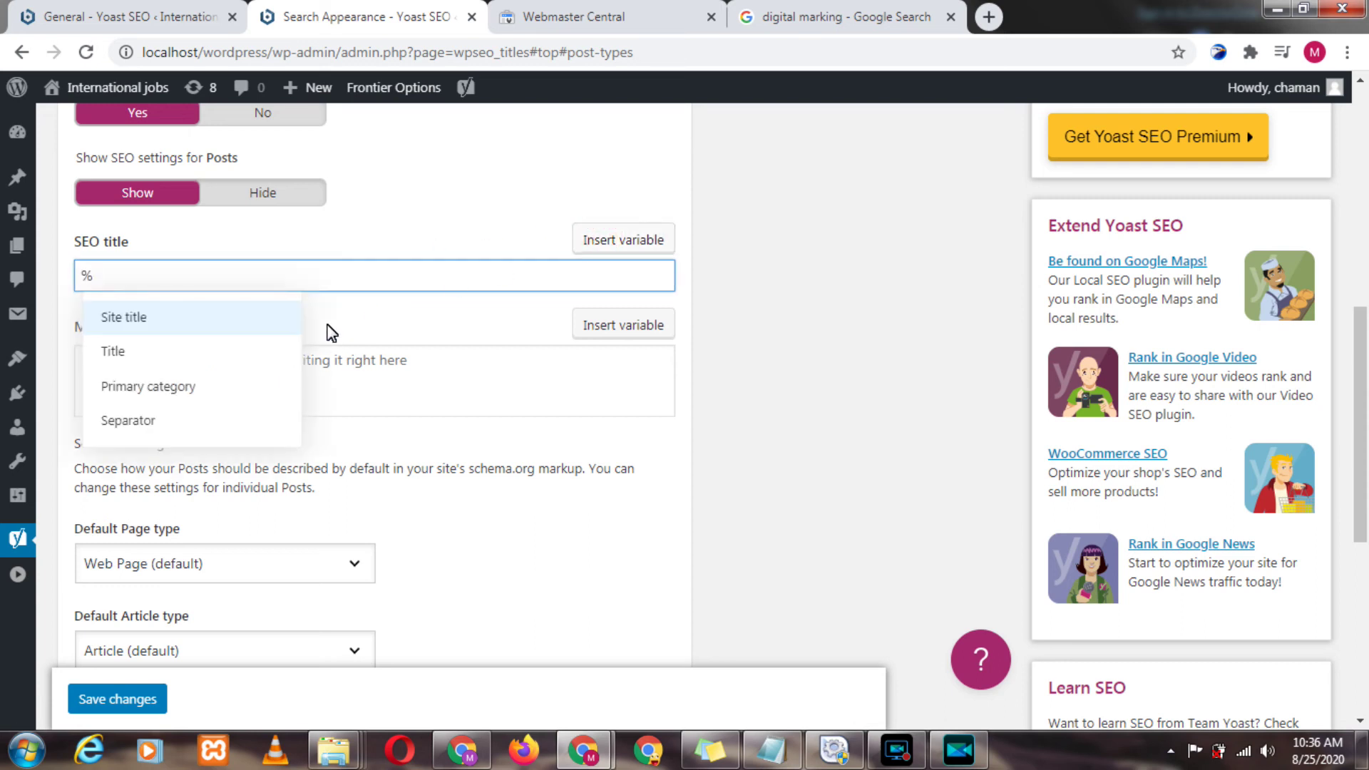
left_click(235, 357)
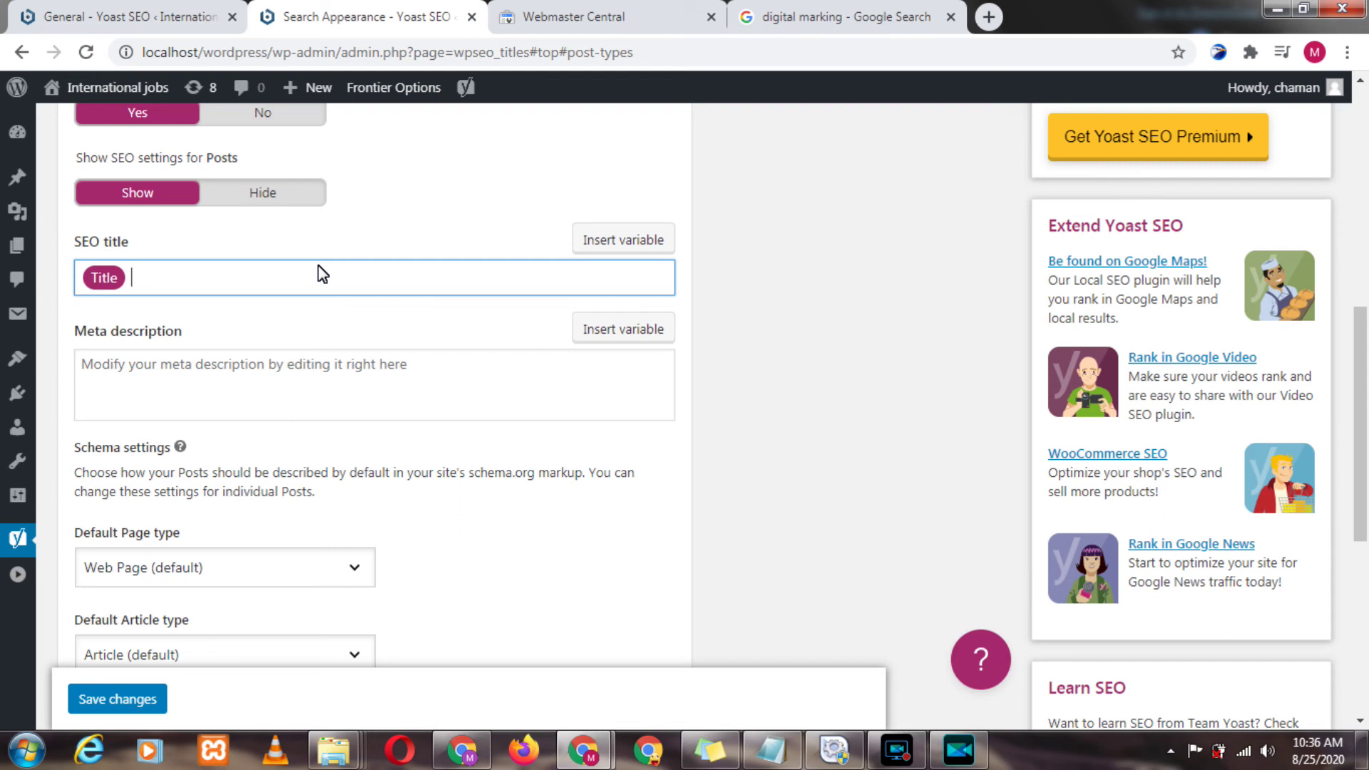
left_click(620, 241)
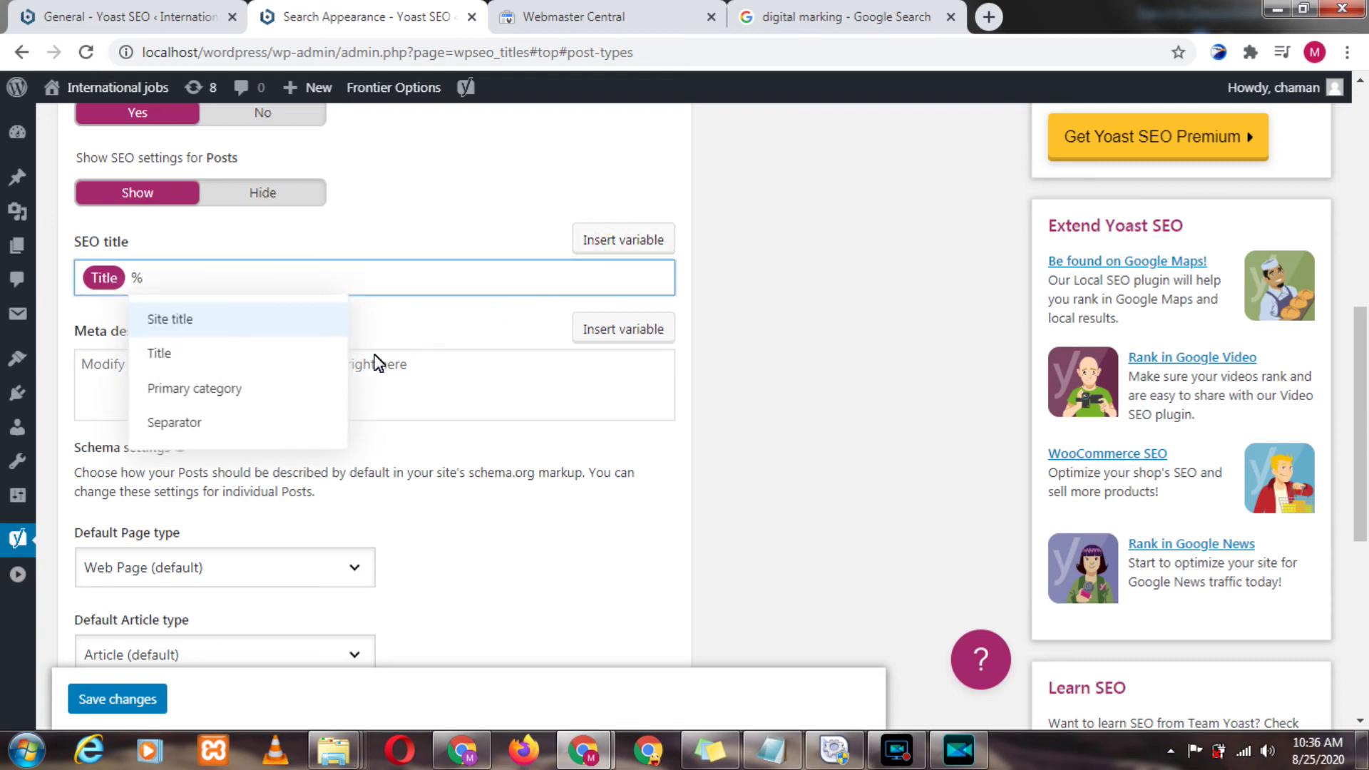
left_click(175, 422)
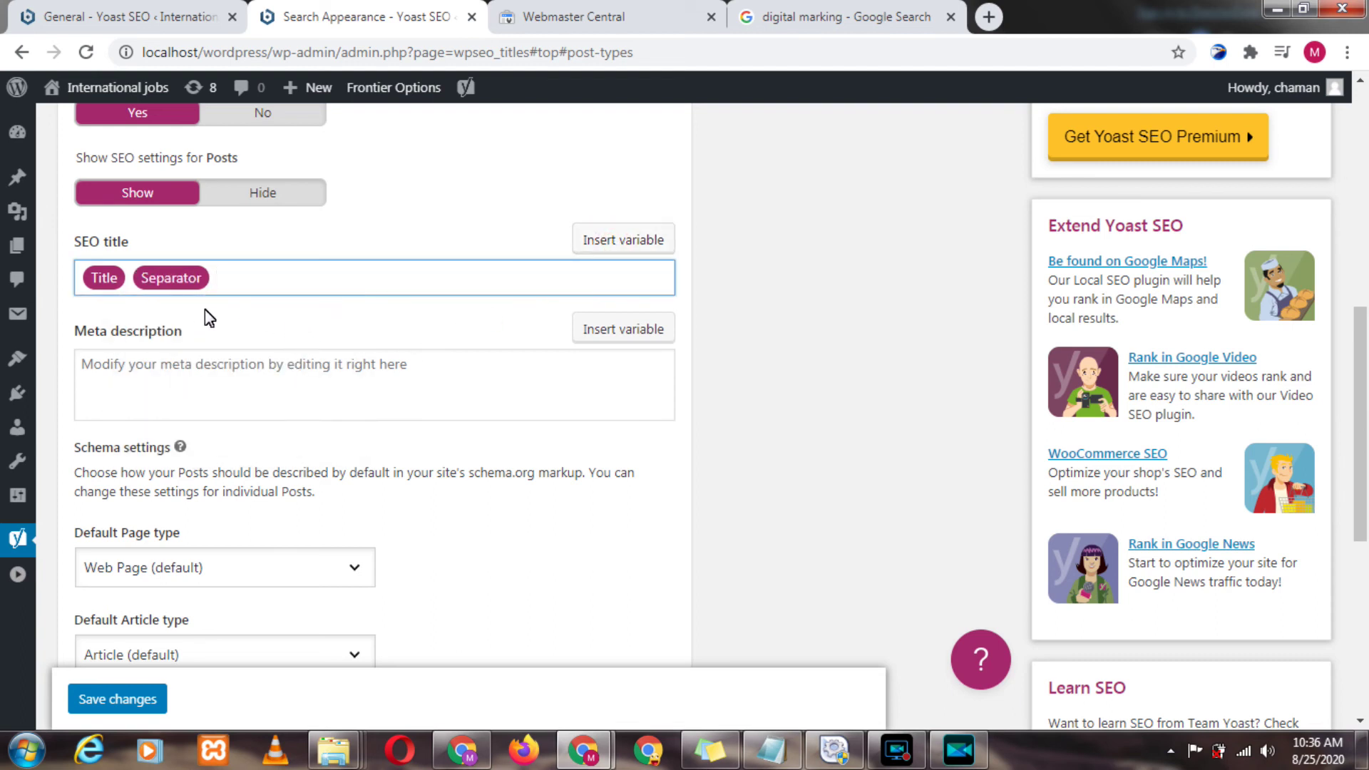
left_click(599, 243)
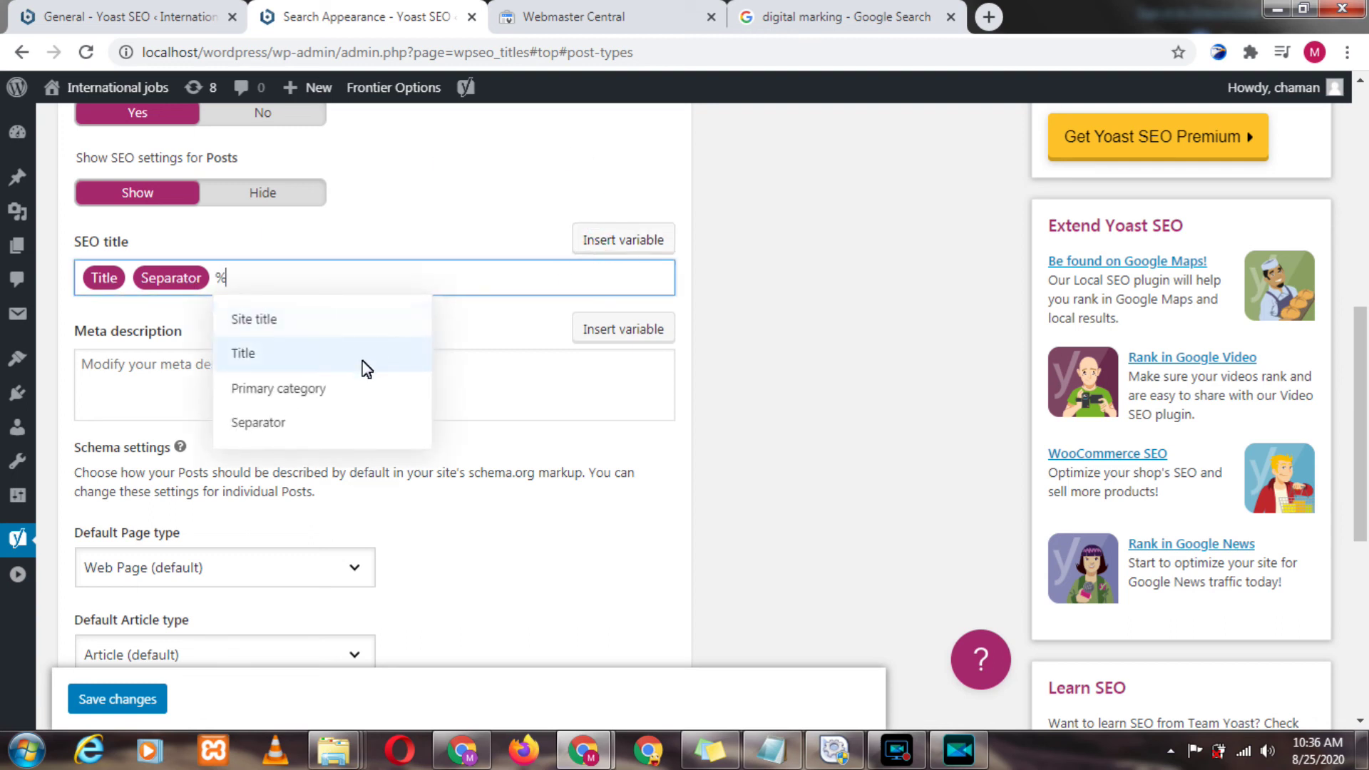
left_click(340, 397)
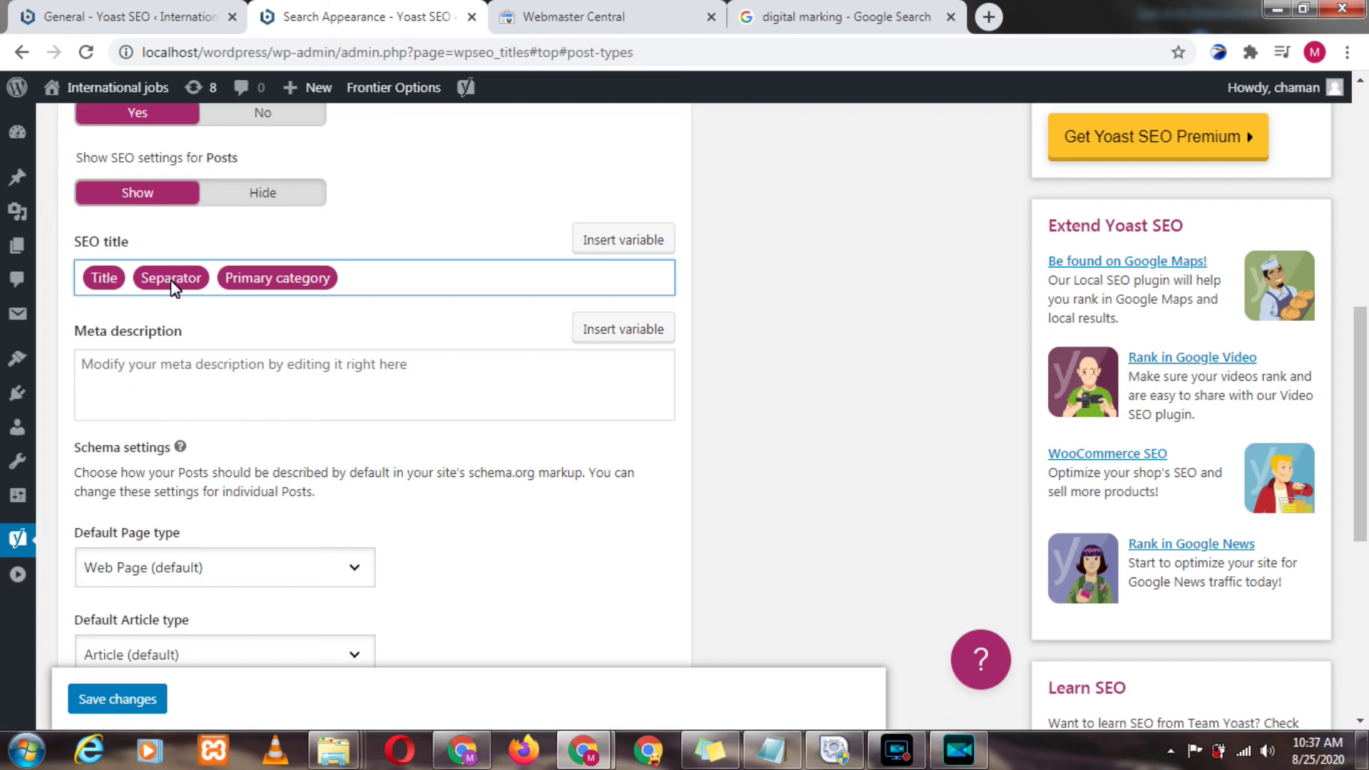
- Check the title separator in the general search appearance settings and compare the Posts title format with the titles in the Google results
left_click_drag(1355, 353, 1366, 261)
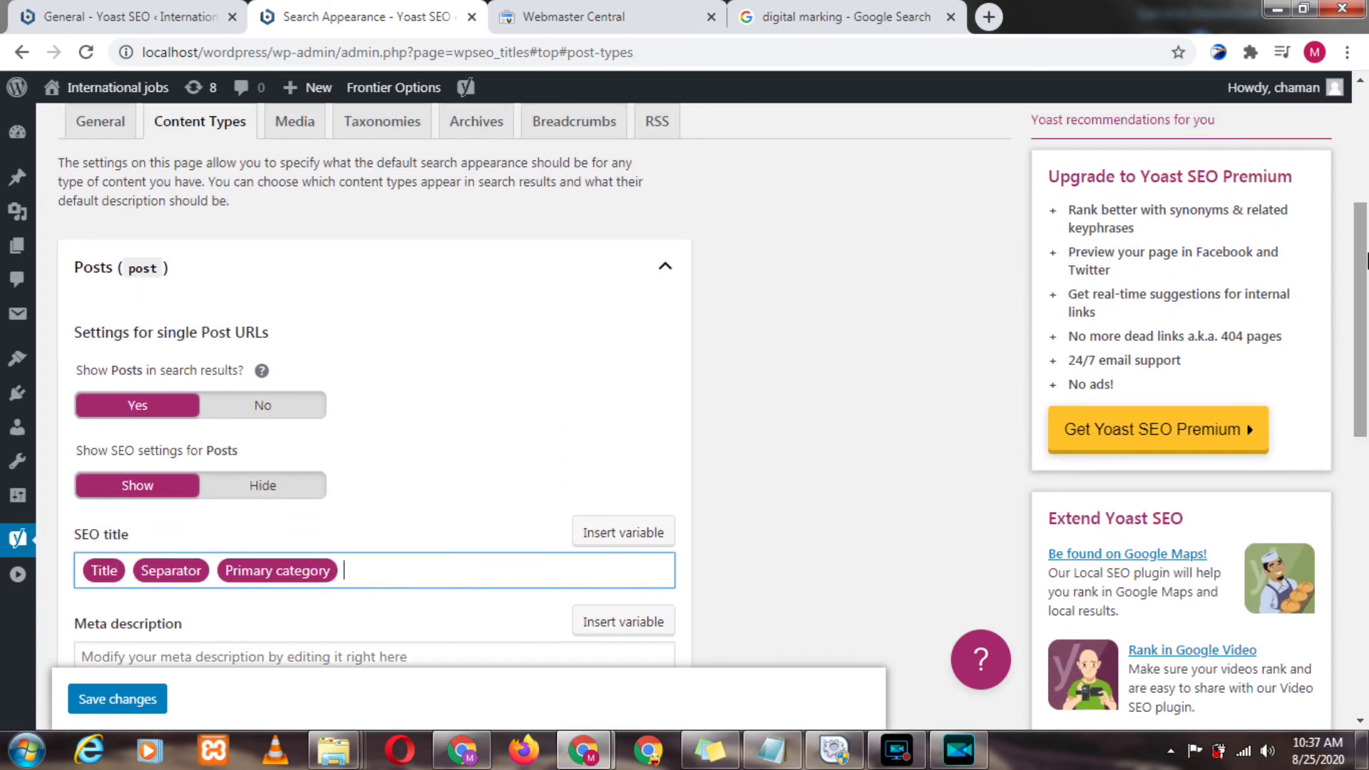
left_click(99, 126)
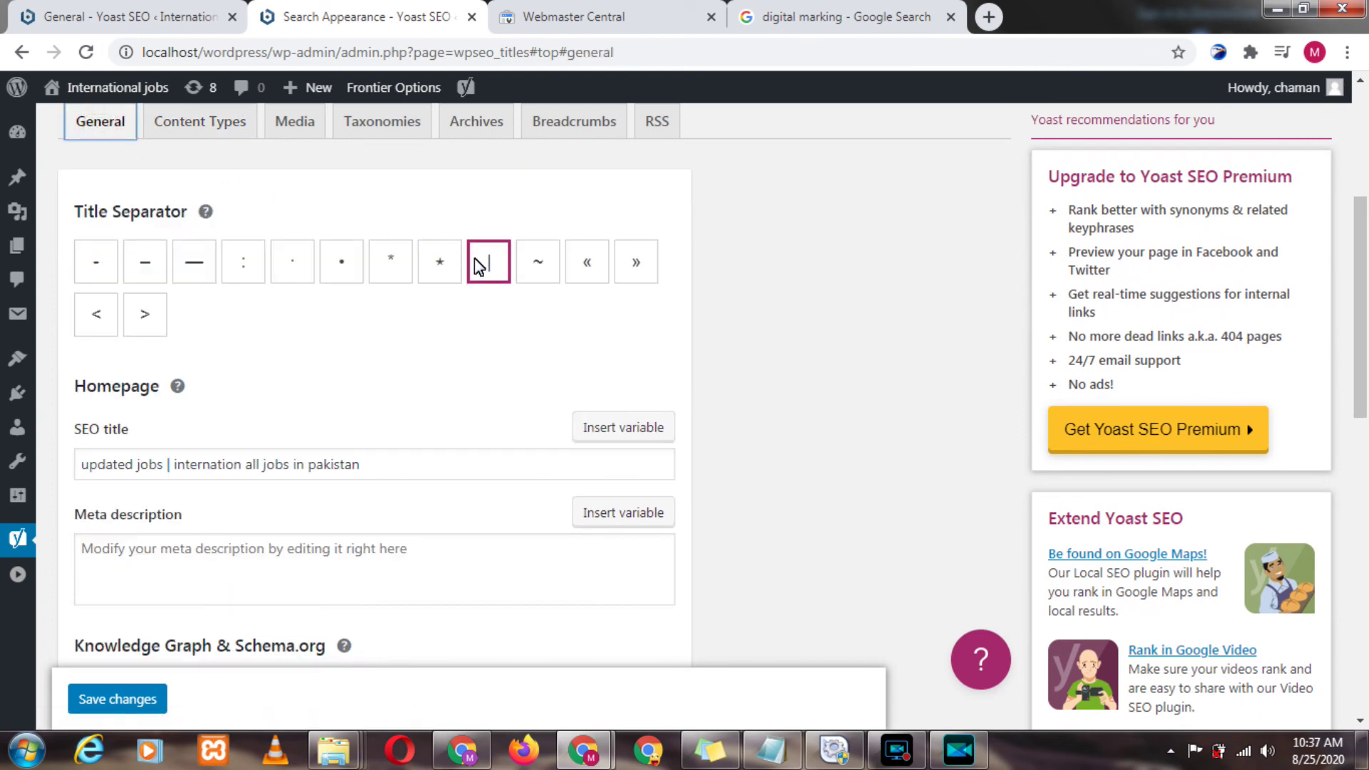
left_click(207, 124)
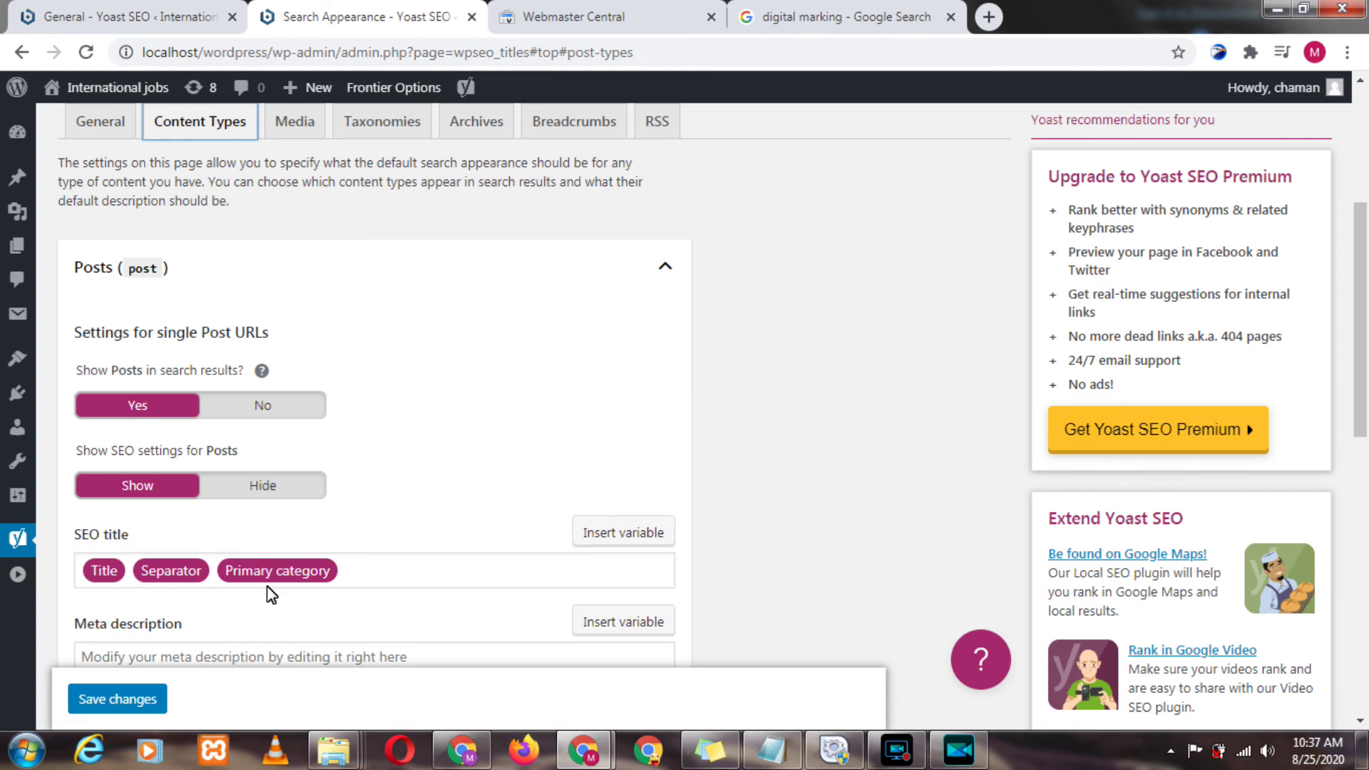
left_click_drag(1363, 303, 1366, 394)
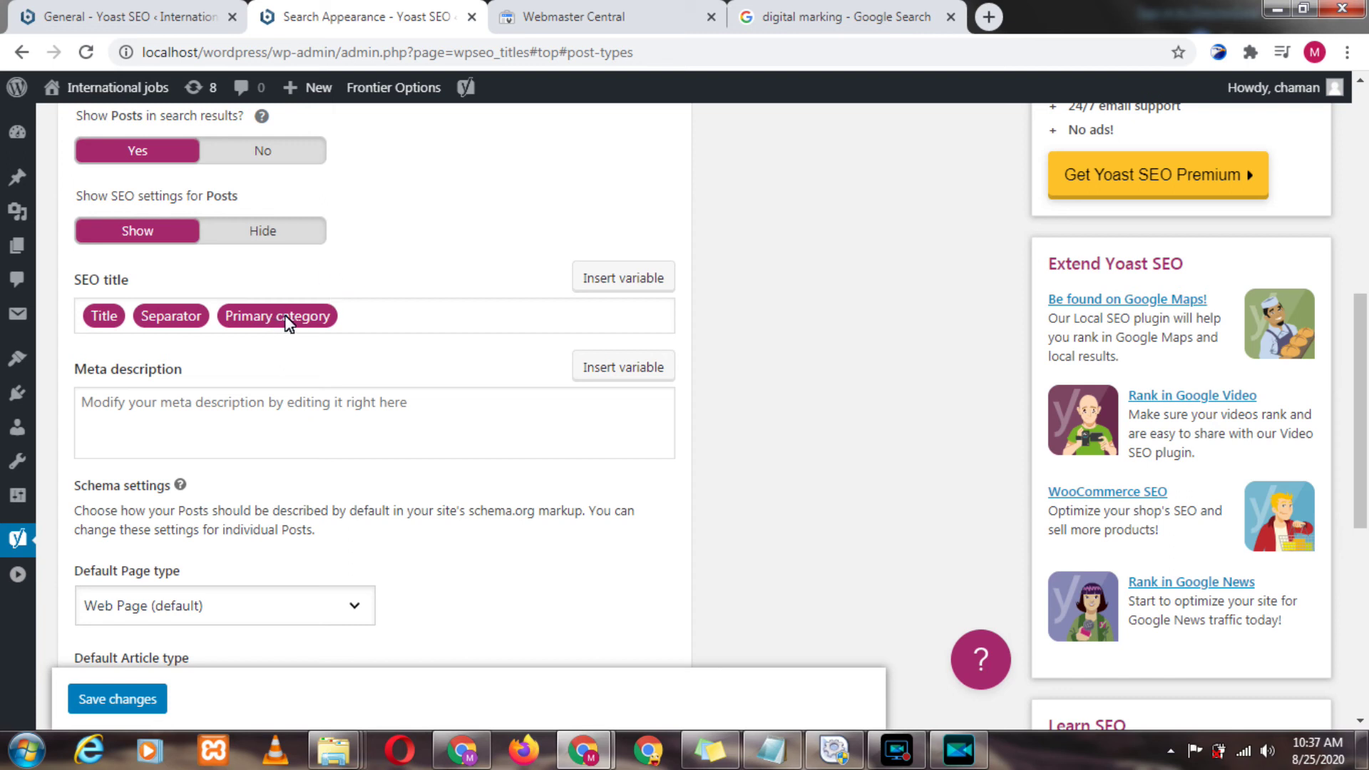
left_click(826, 10)
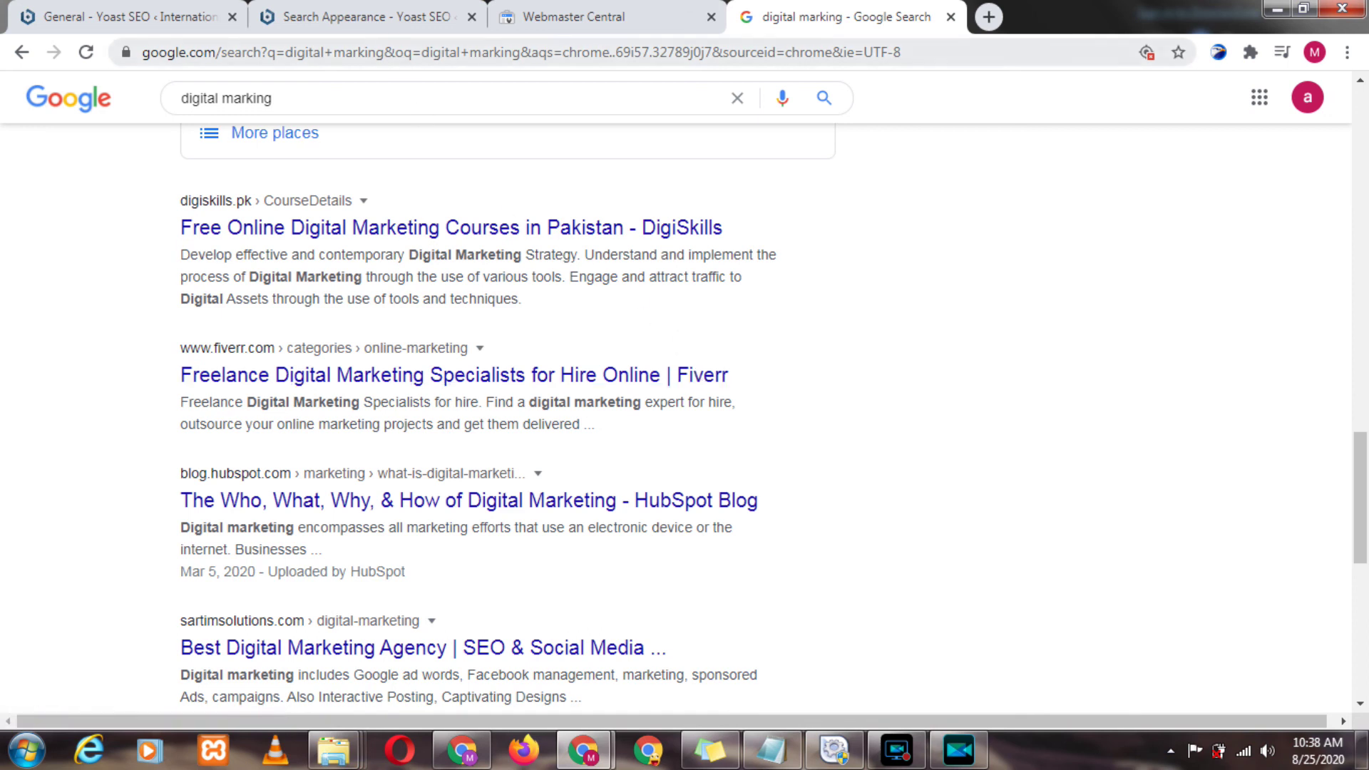
left_click(372, 8)
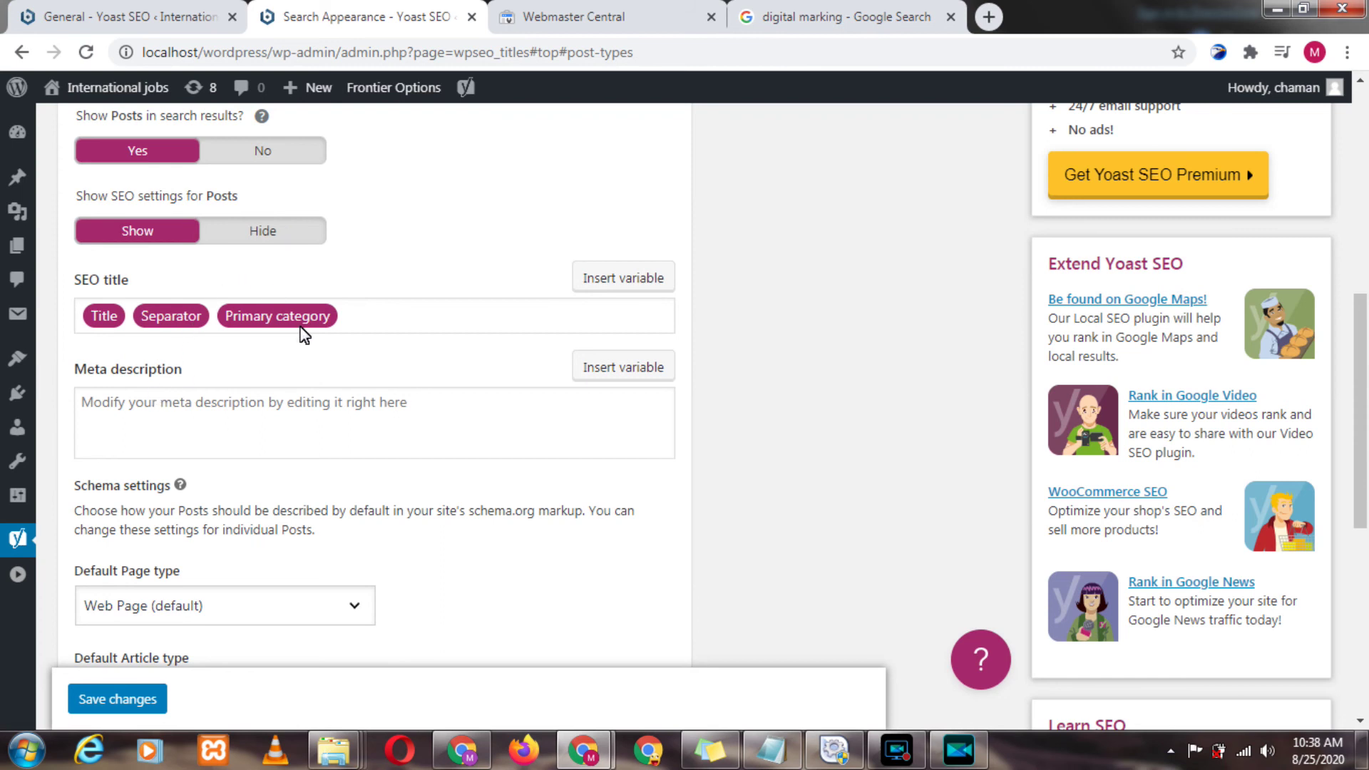
- Set the meta description for Posts to the Excerpt variable by entering %%excerpt%%
left_click(301, 417)
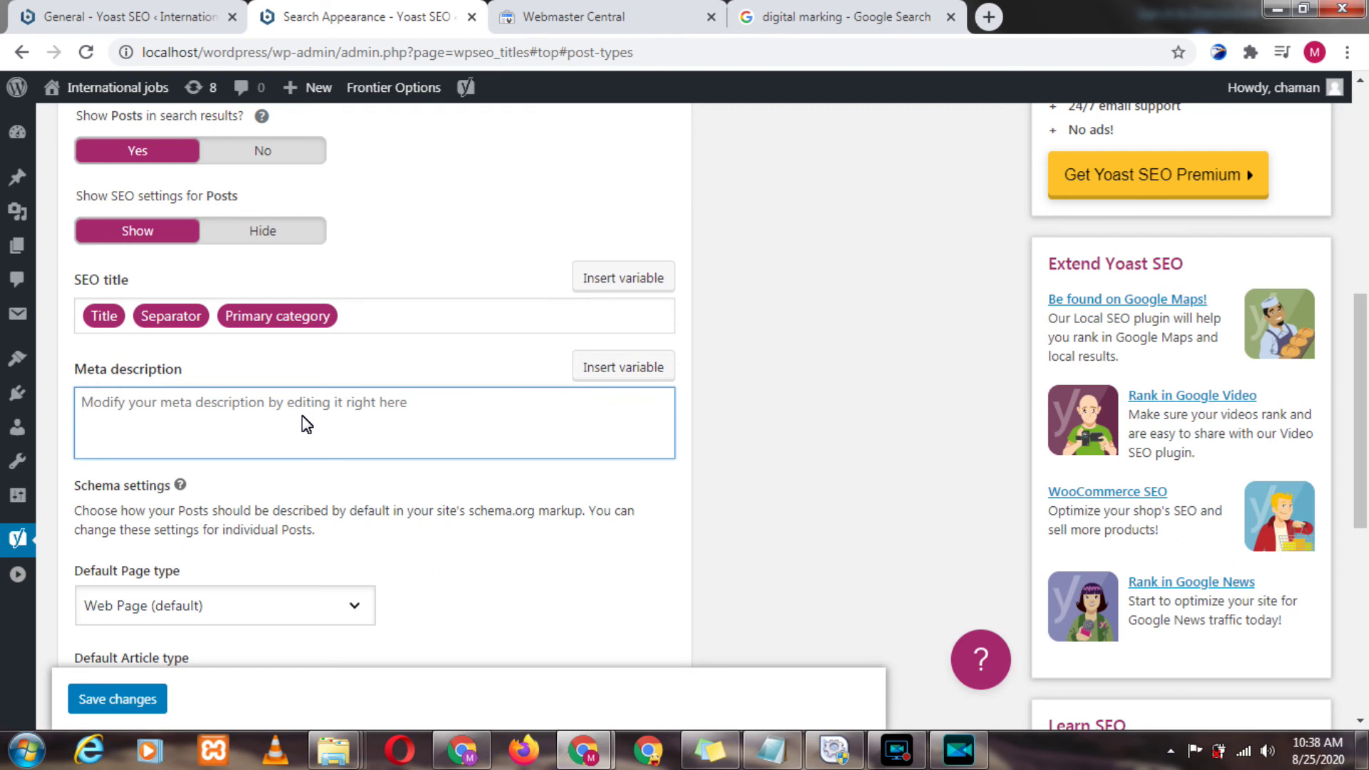
type("%")
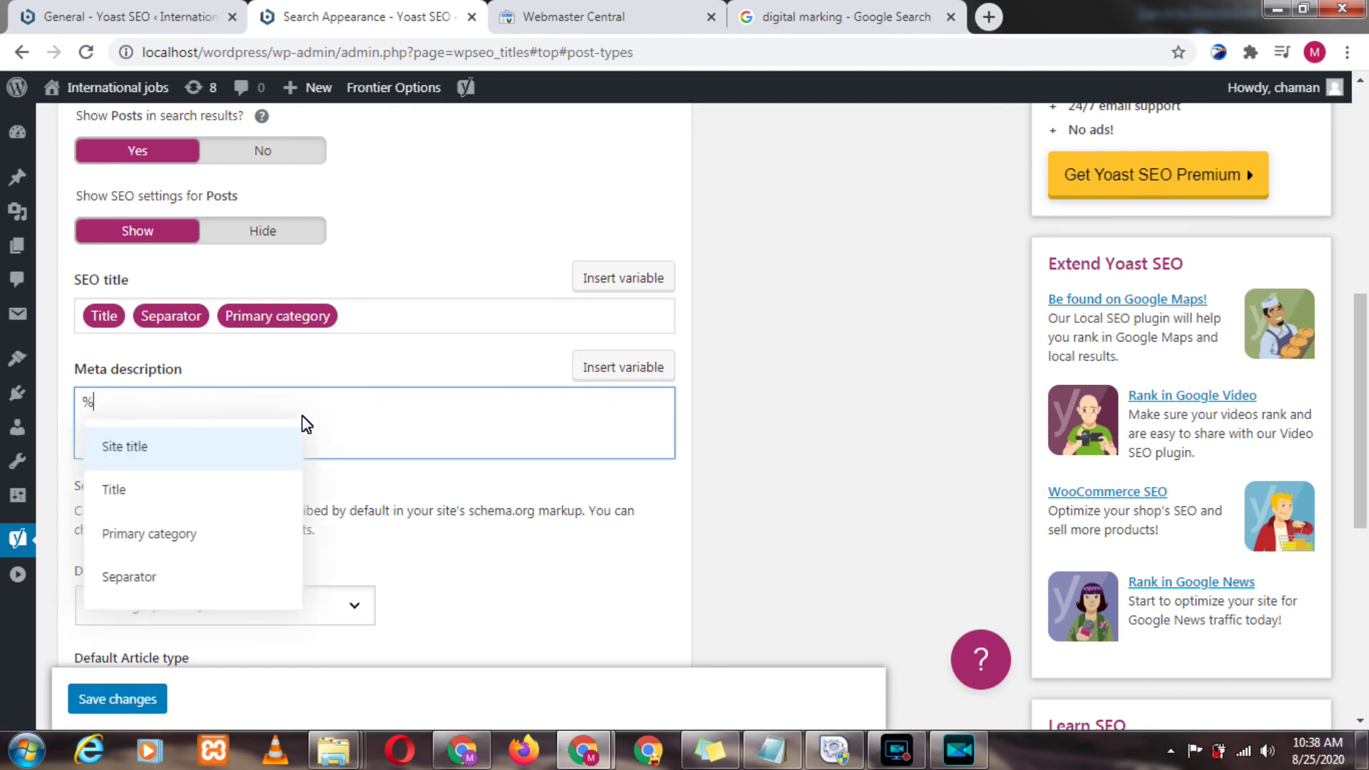
type("%")
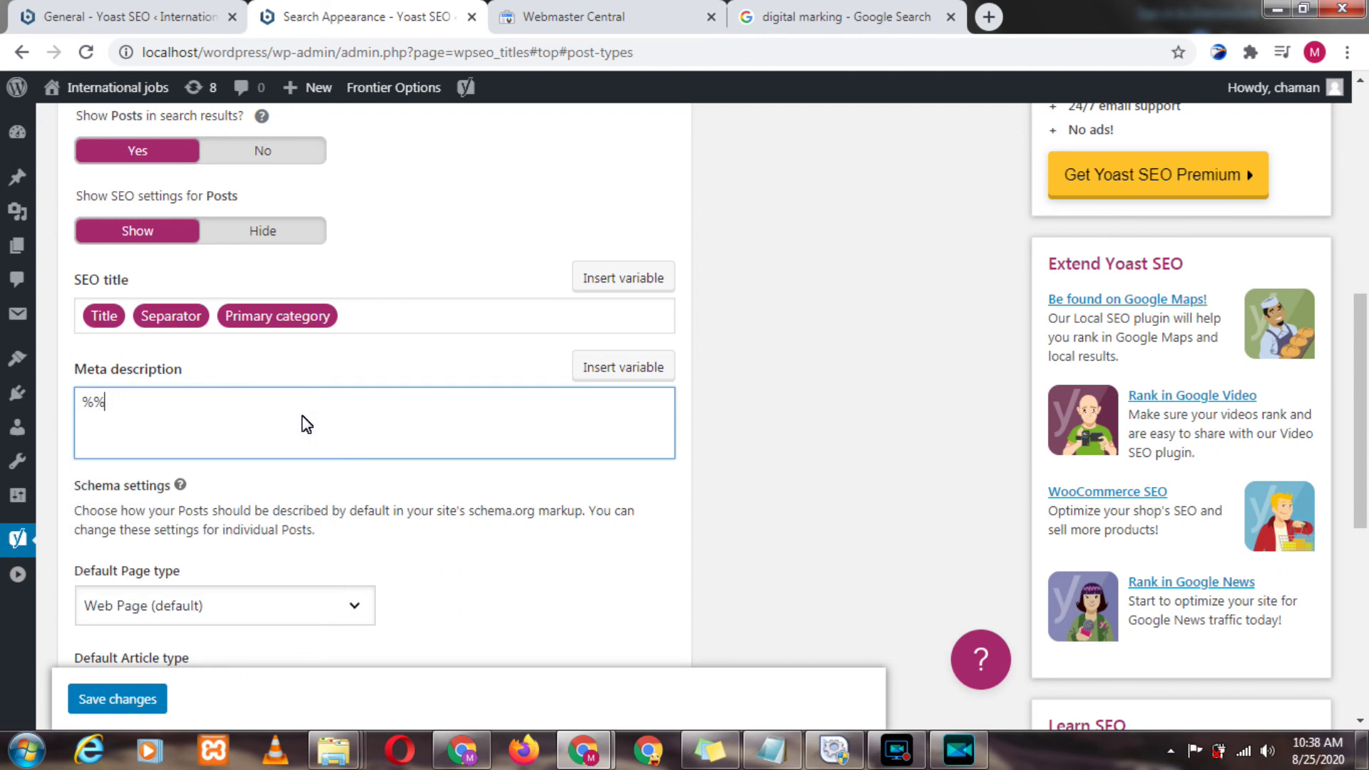
type("e")
type("xcerpt")
type("%%")
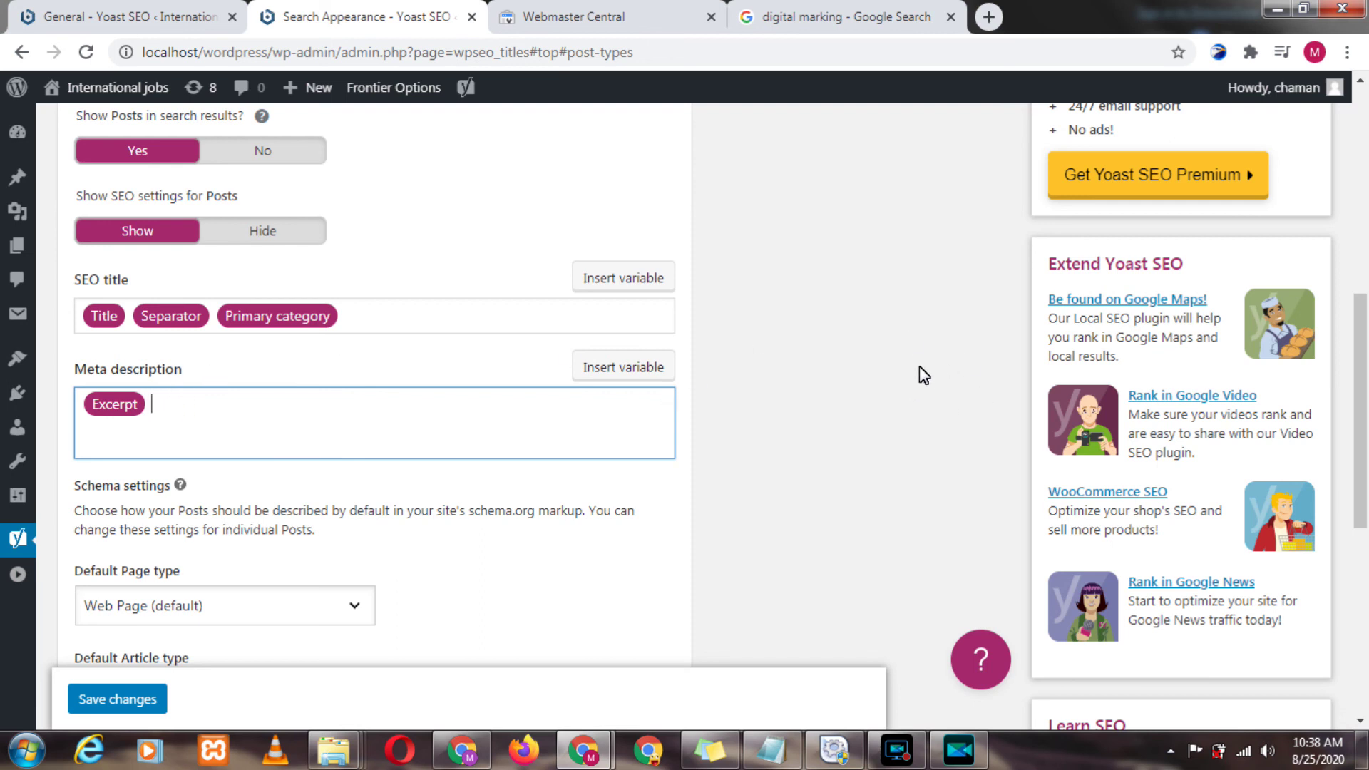
- Show the description text under the Fiverr listing in the Google results as an example of a meta description, and return to the Posts settings
mouse_move(1360, 470)
left_mouse_down()
mouse_move(1359, 380)
mouse_move(1367, 471)
left_mouse_up()
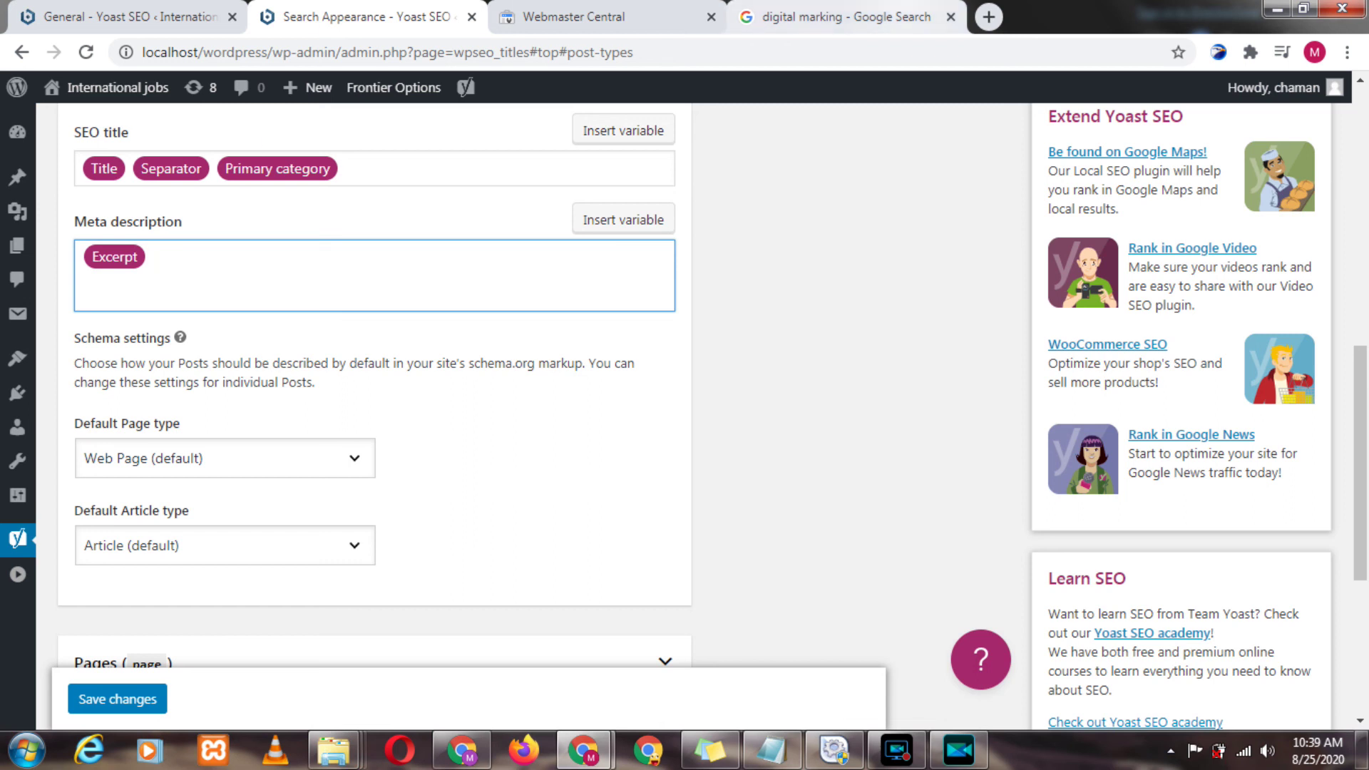
left_click(903, 9)
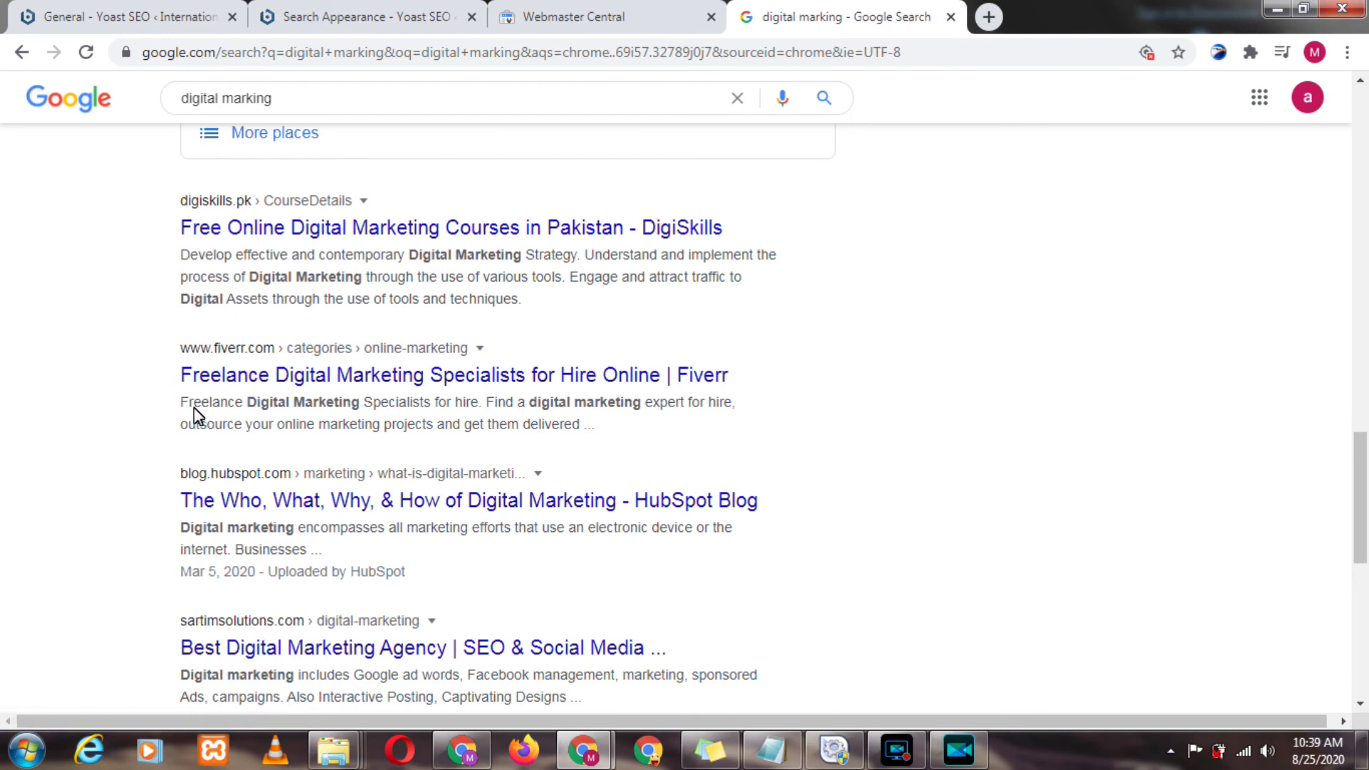
left_click_drag(180, 403, 599, 428)
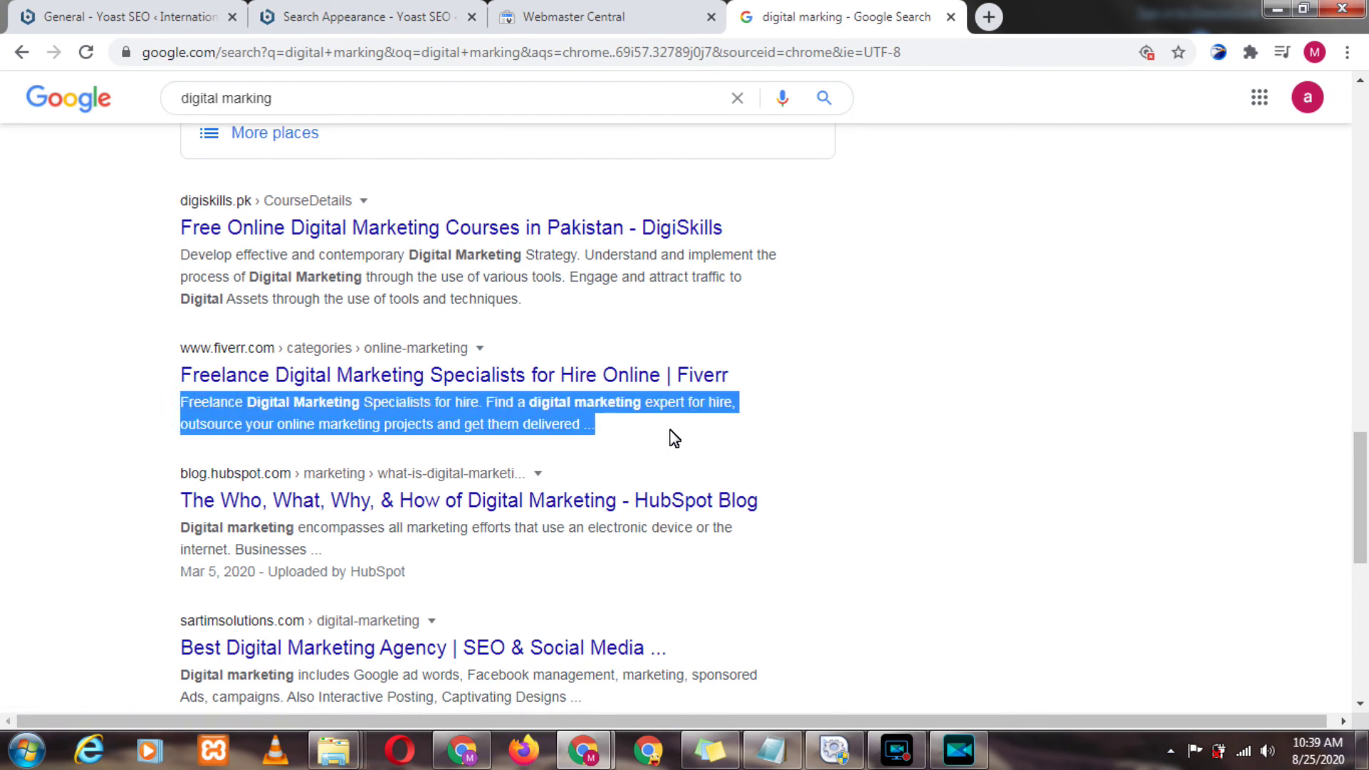
left_click(343, 16)
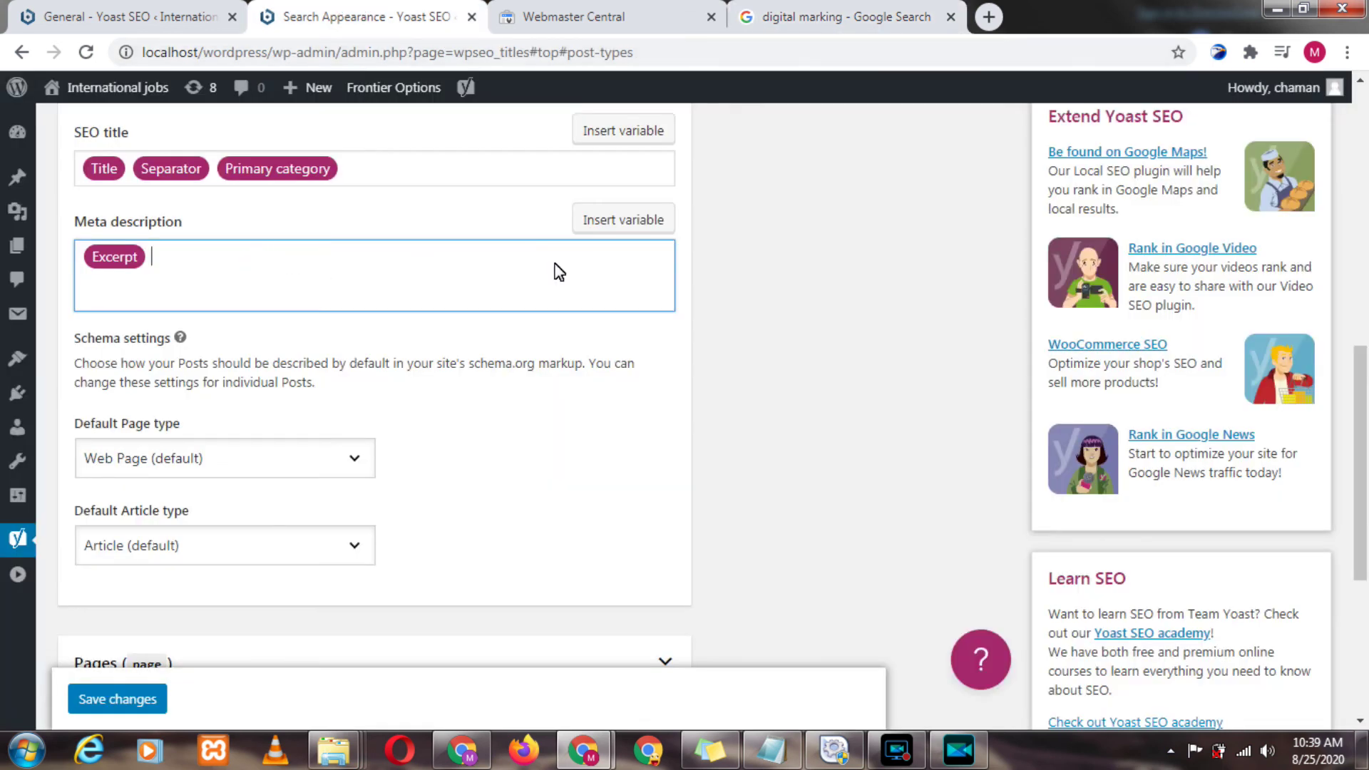
left_click_drag(1366, 439, 1367, 231)
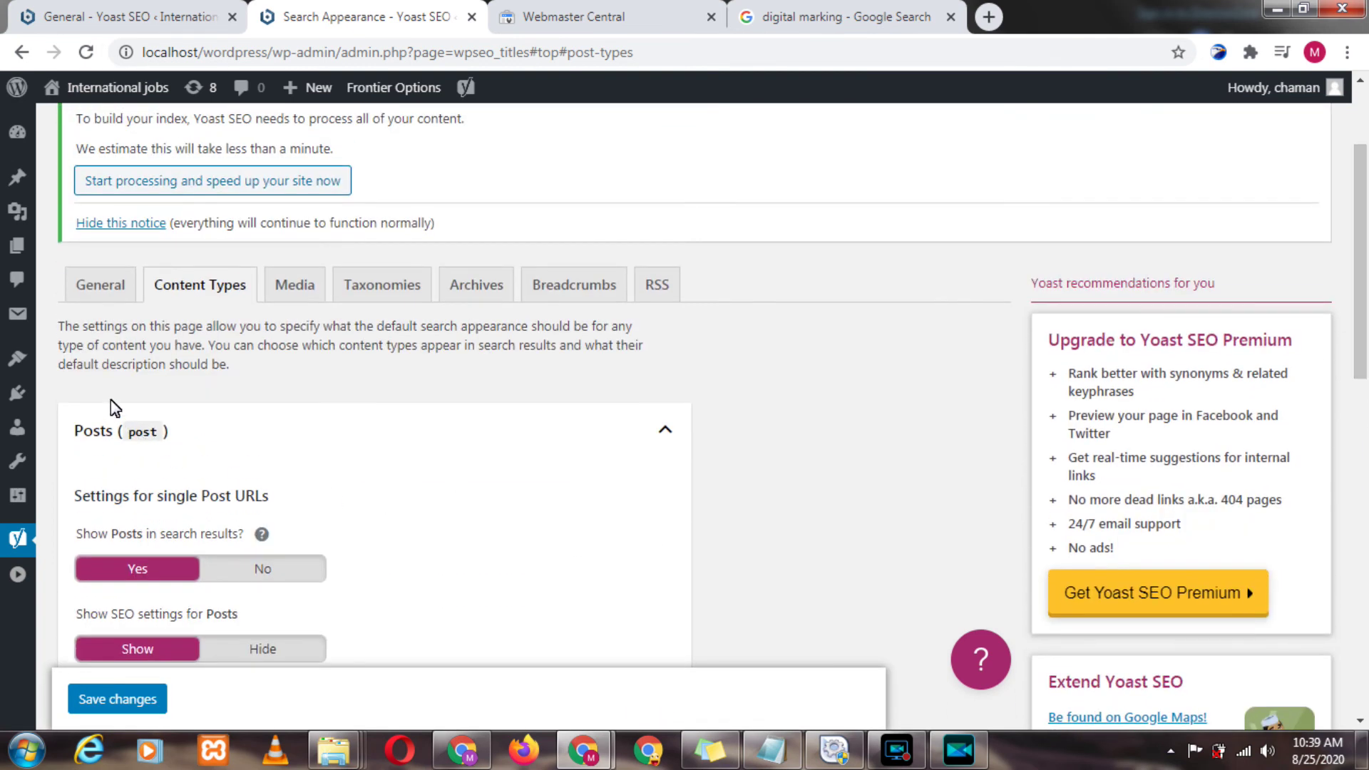
left_click(111, 289)
left_click(172, 285)
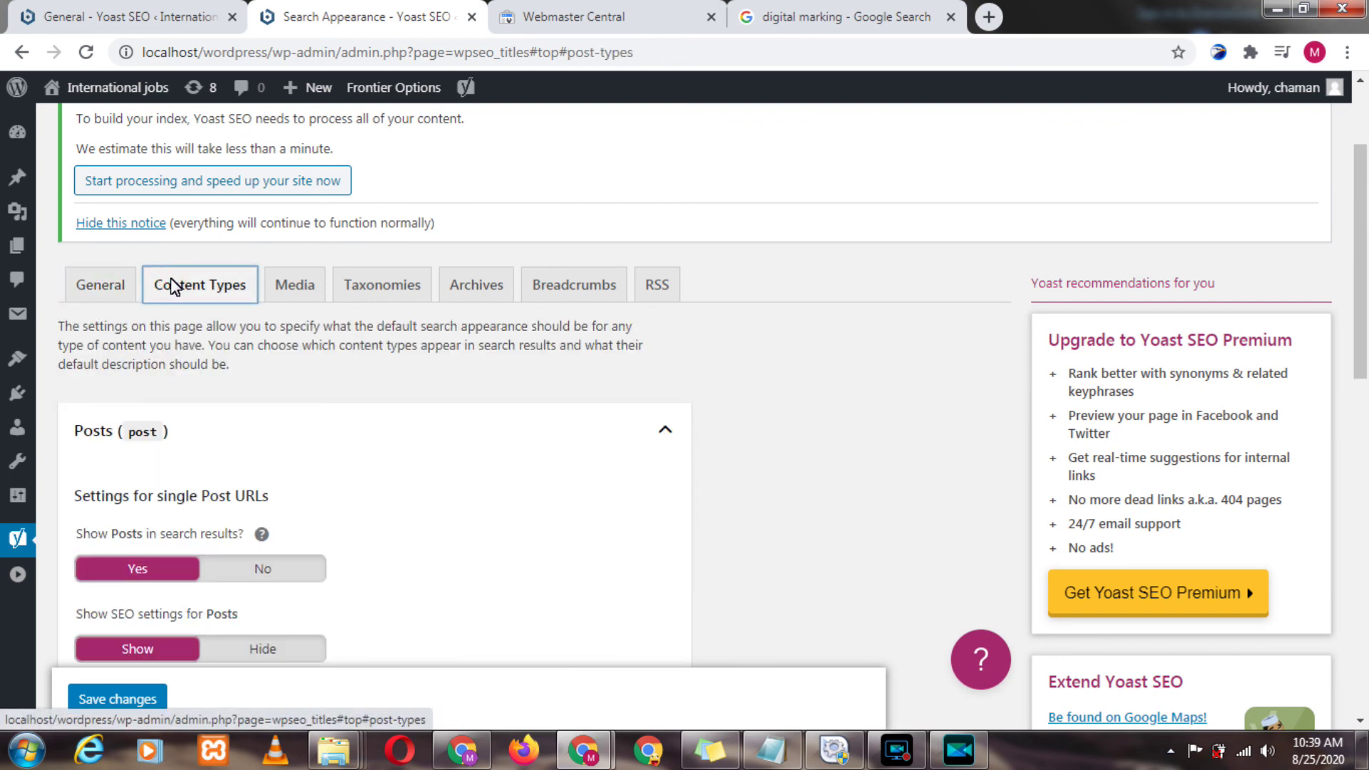
- Open the SEO plugin's general settings and show the Webmaster Tools verification code fields
mouse_move(16, 538)
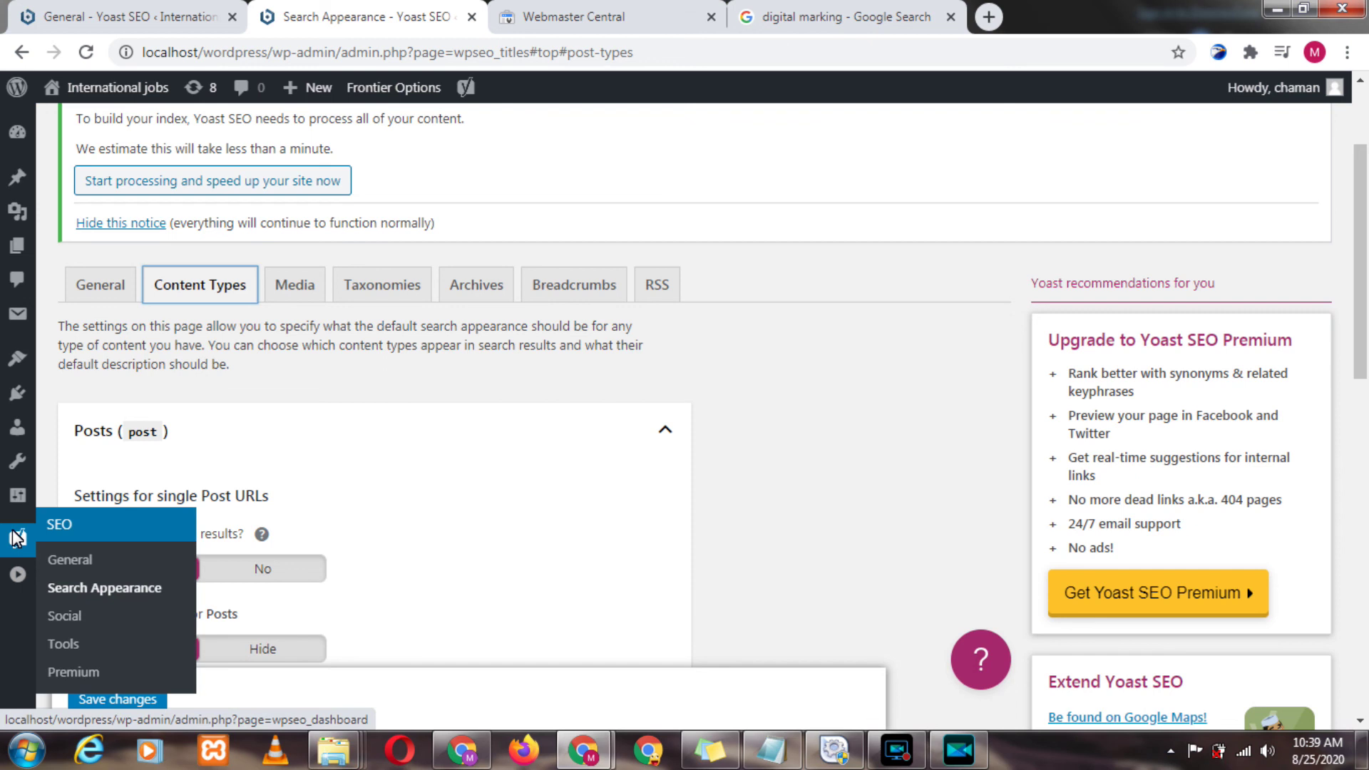
left_click(75, 559)
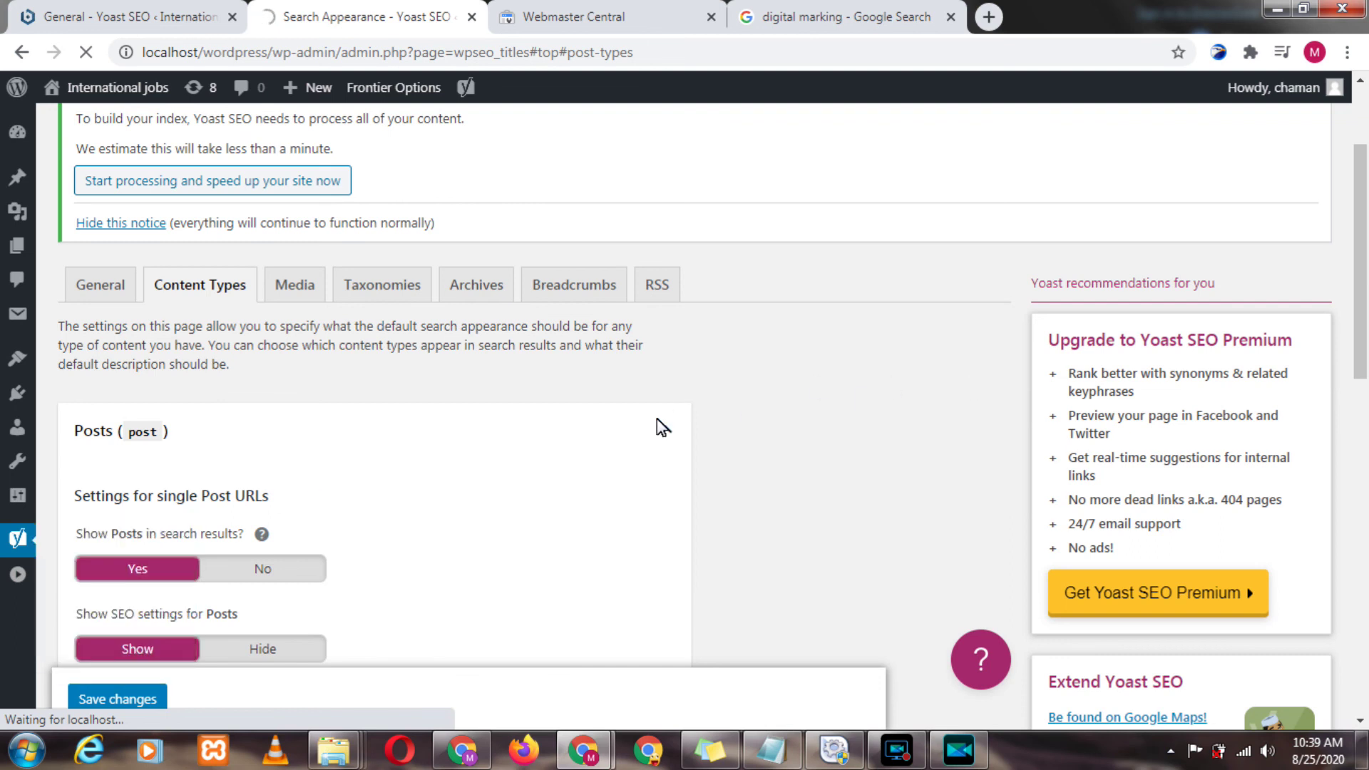
mouse_move(134, 515)
left_click(129, 559)
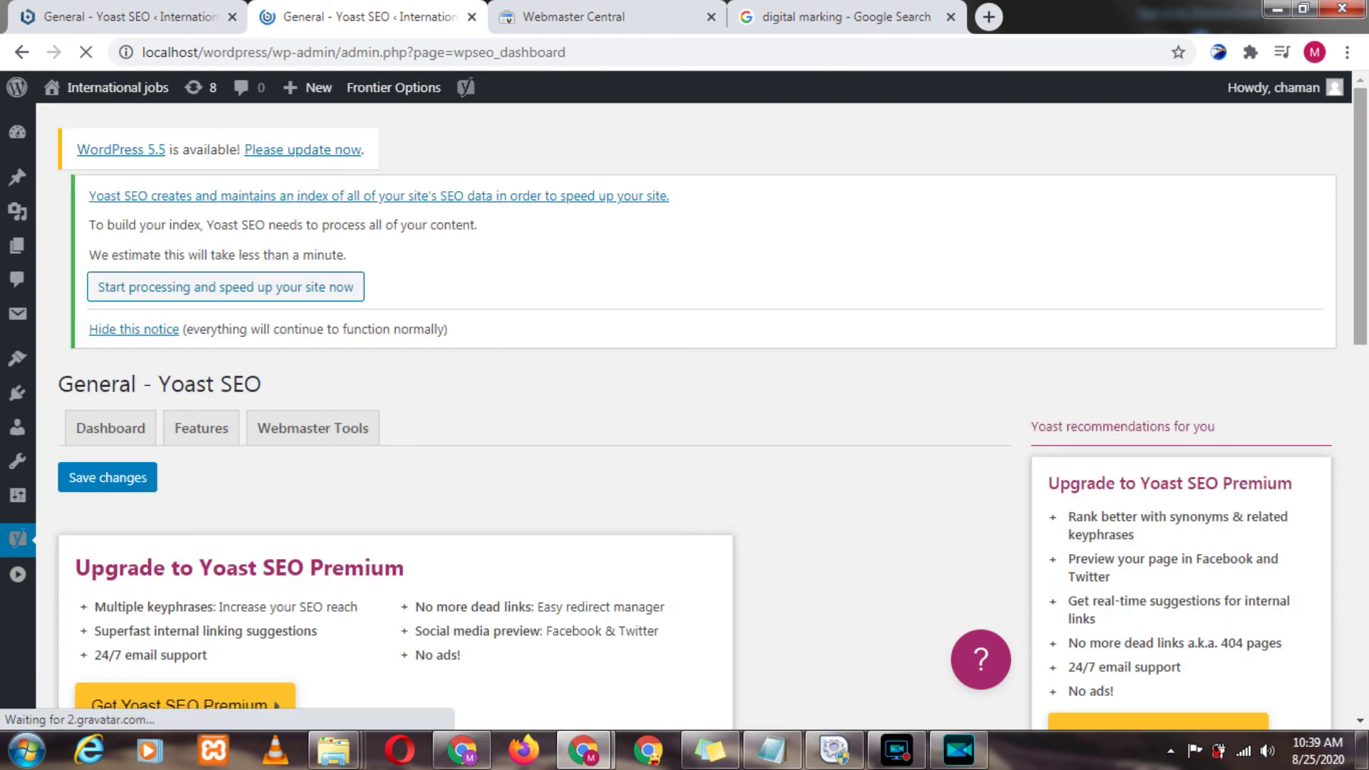
scroll(1367, 251, "down", 1)
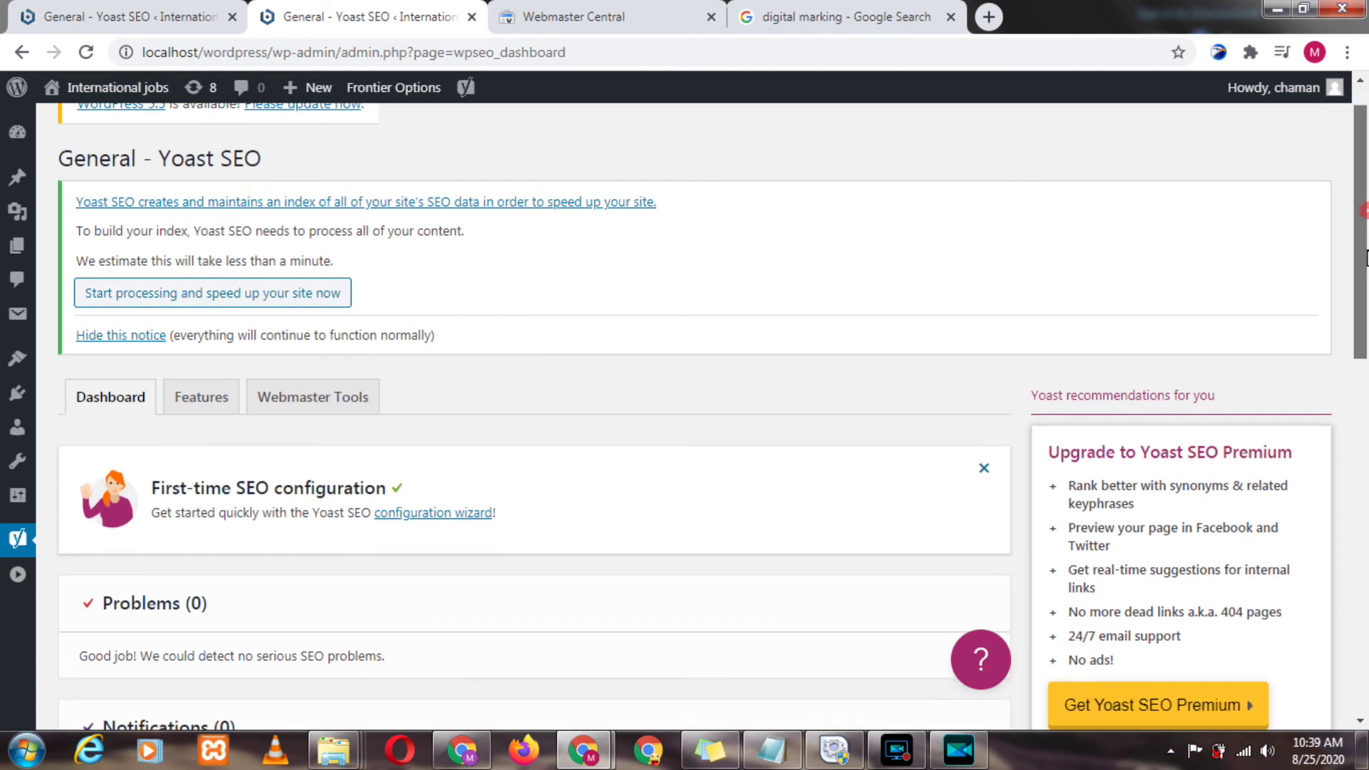
scroll(1367, 251, "down", 3)
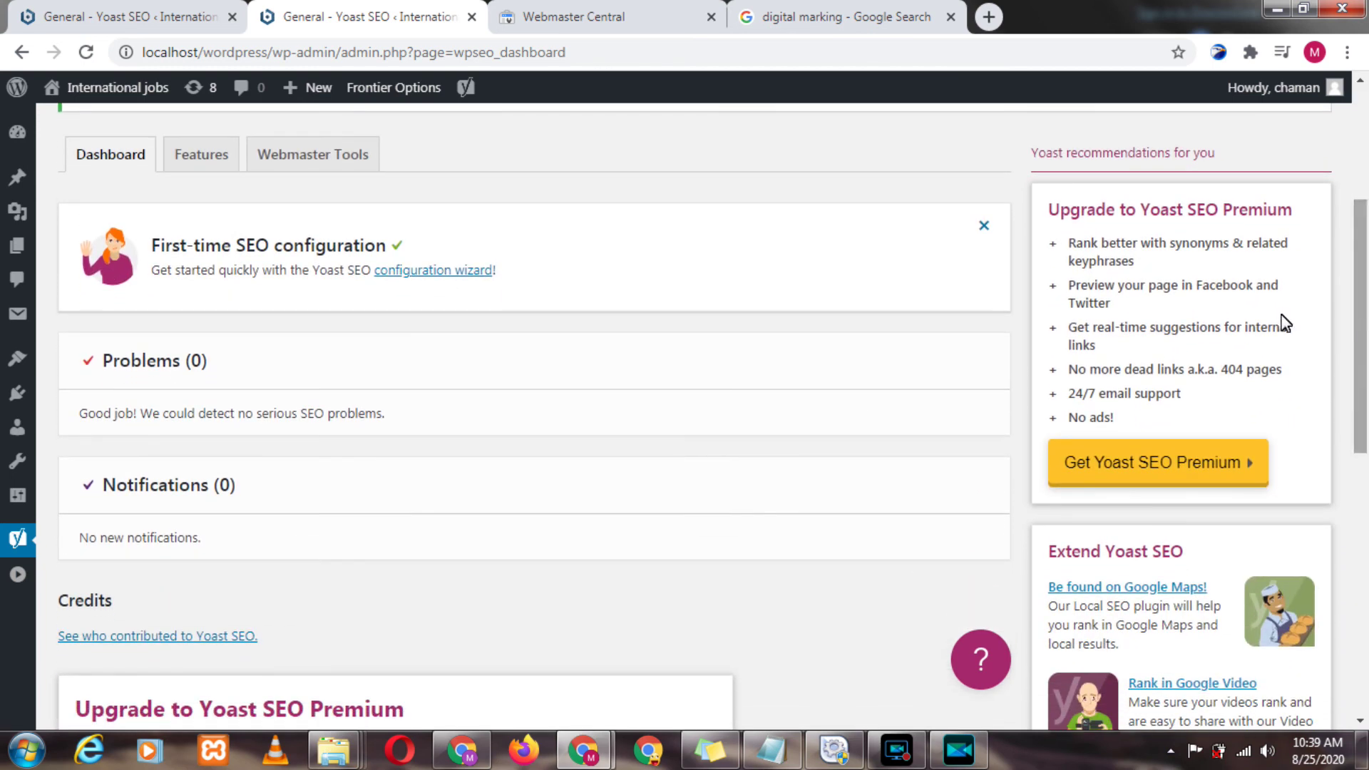
left_click(314, 152)
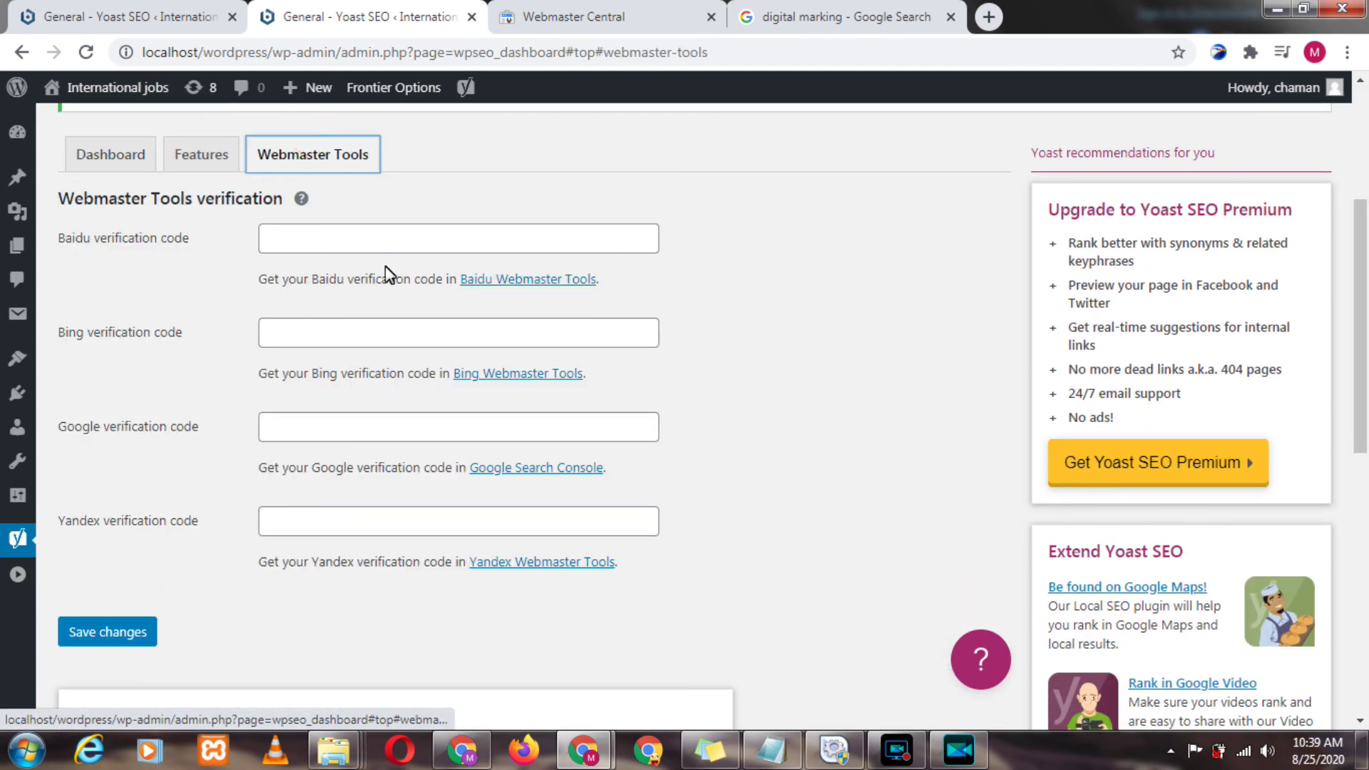